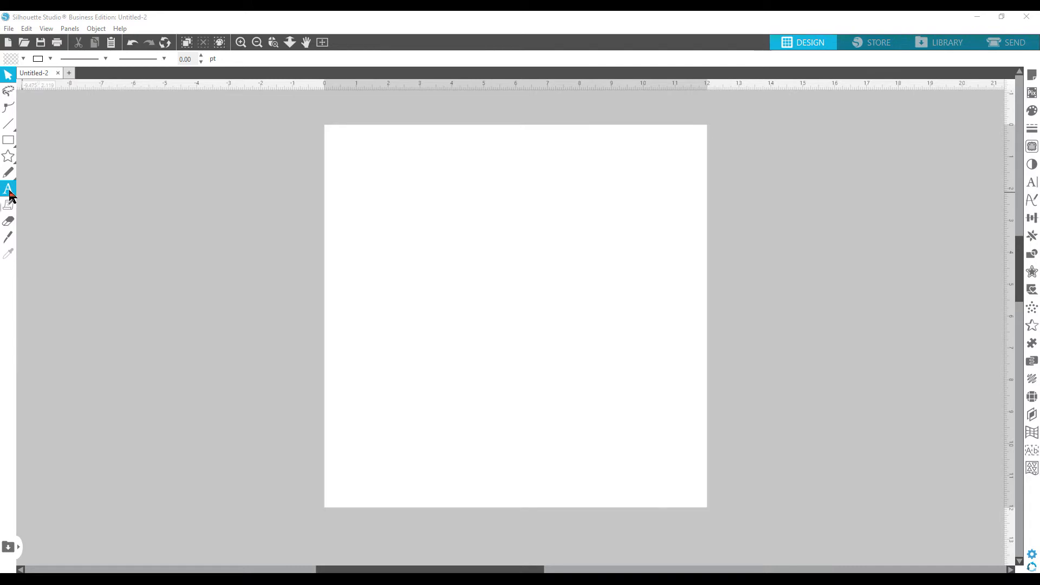
# Add the text "Tigers" in the upper part of the page and select the whole word for editing
pyautogui.click(407, 250)
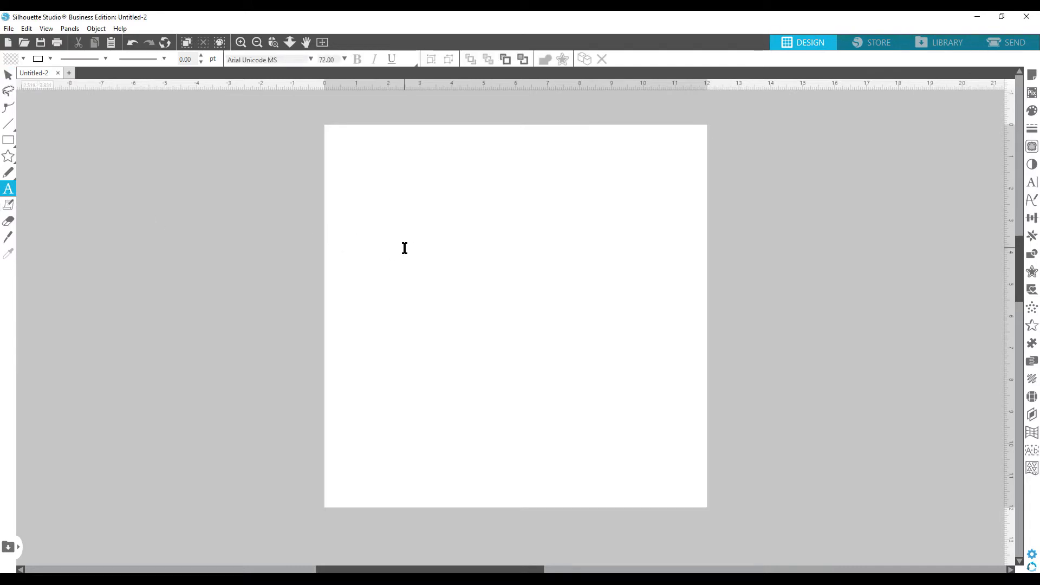
pyautogui.click(404, 248)
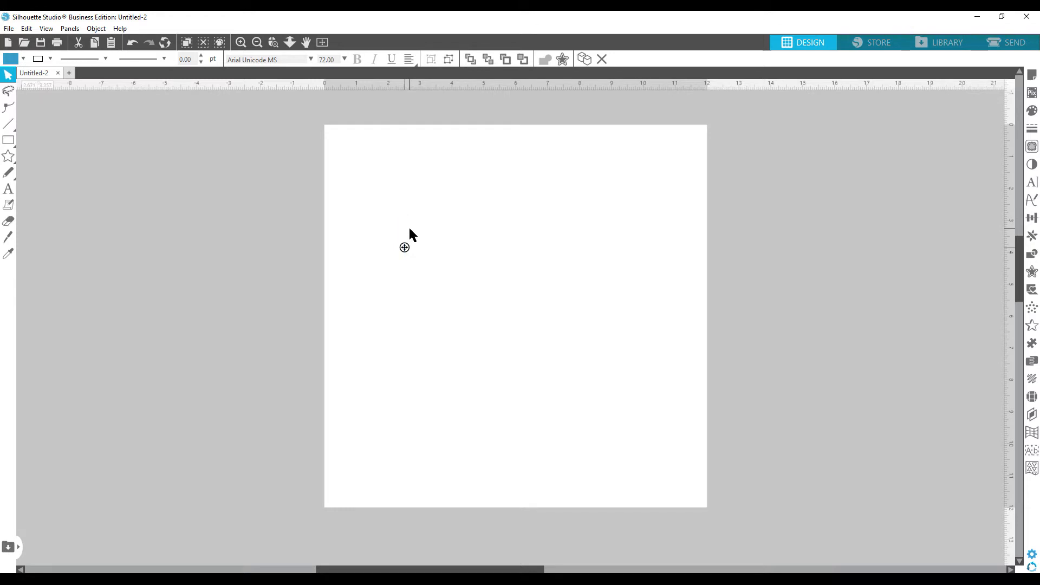
pyautogui.write('Tigers')
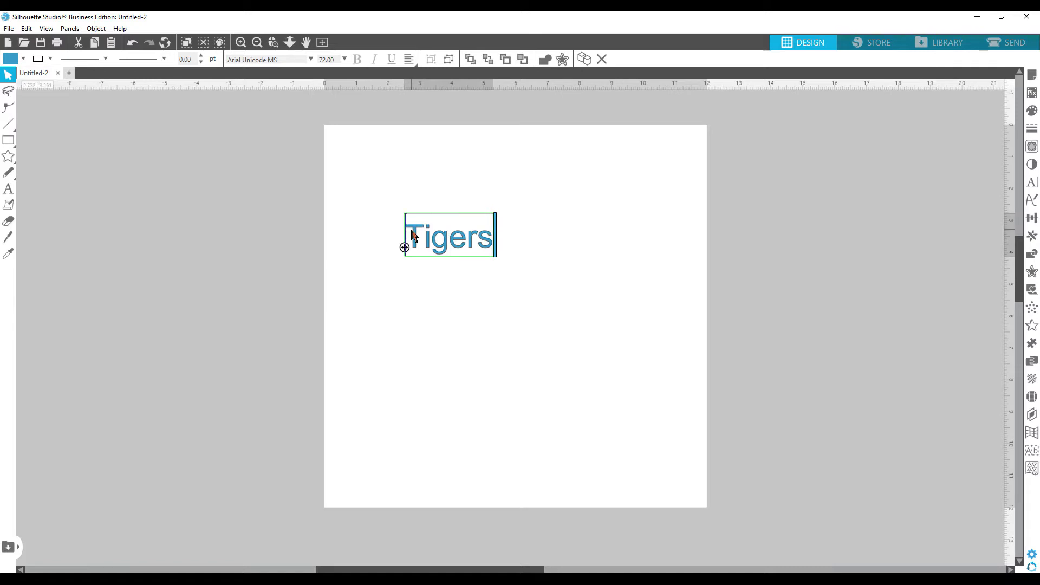
pyautogui.moveTo(411, 234); pyautogui.dragTo(489, 249)
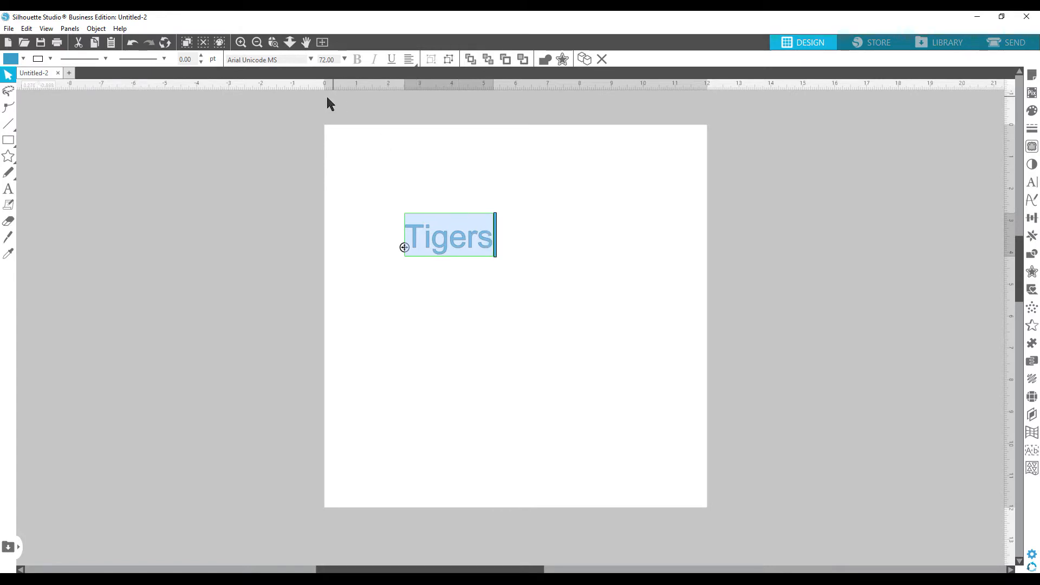
pyautogui.click(312, 60)
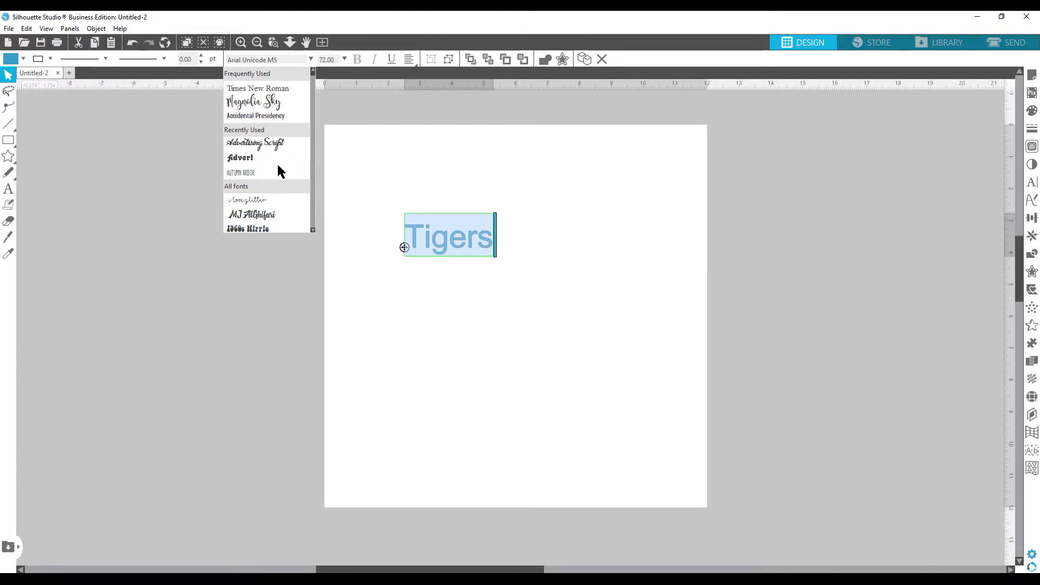
pyautogui.scroll(-5, 250, 183)
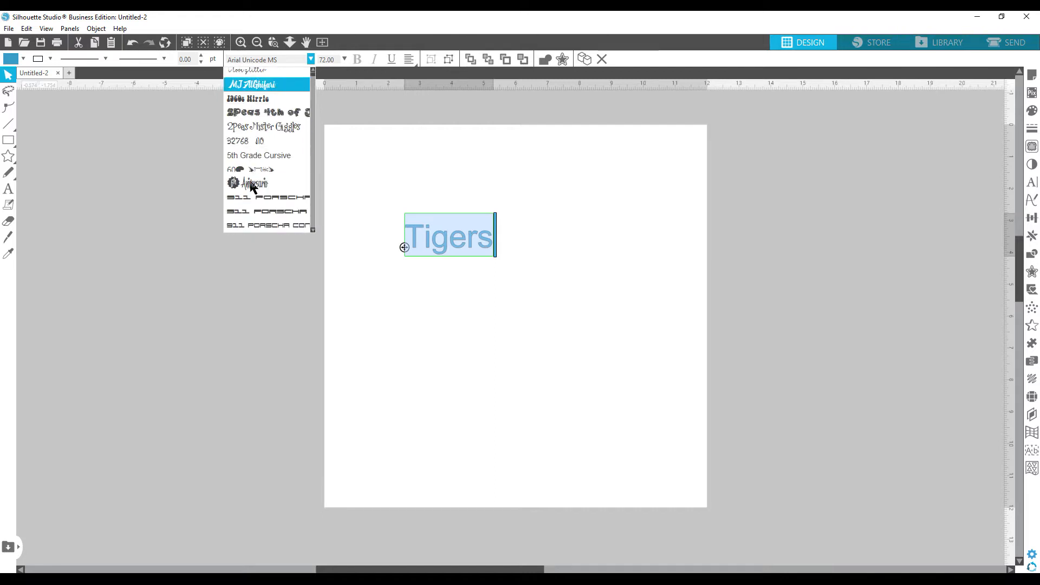
pyautogui.scroll(-3, 250, 181)
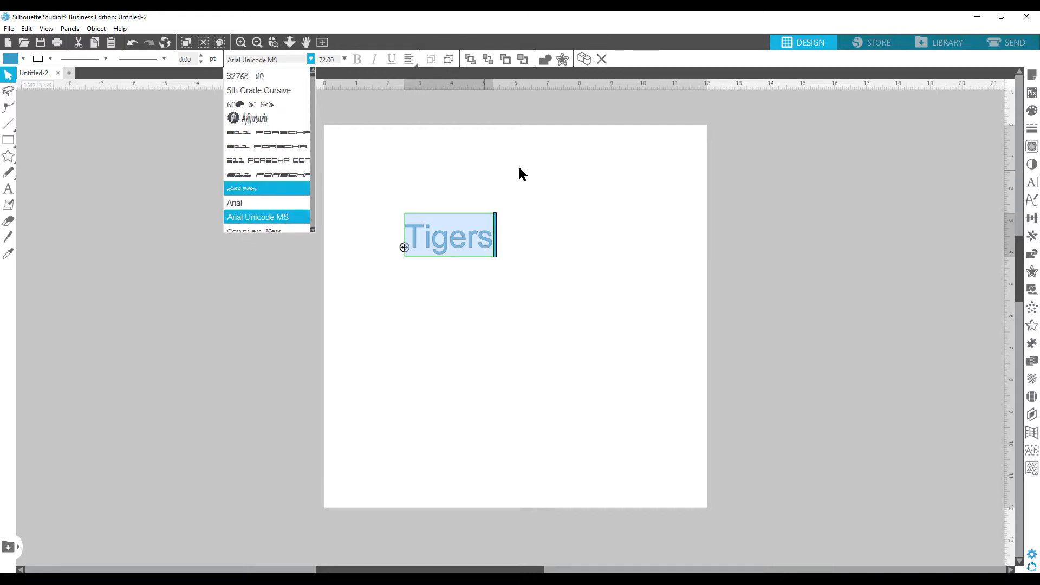
pyautogui.click(740, 170)
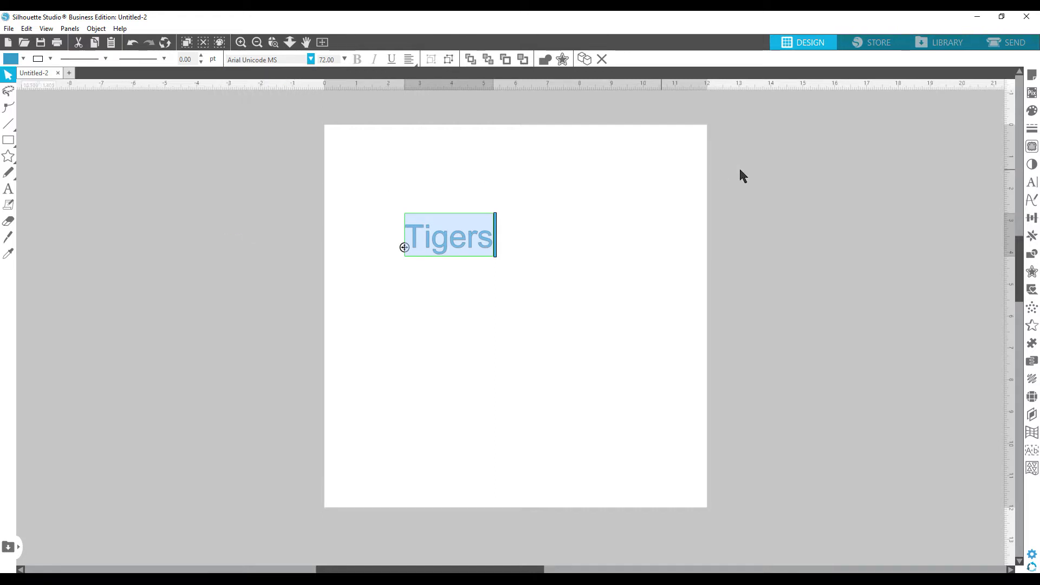
# Try the American Purpose Casual 02 font on the selected word, settle on Anydore and leave text editing
pyautogui.click(1033, 183)
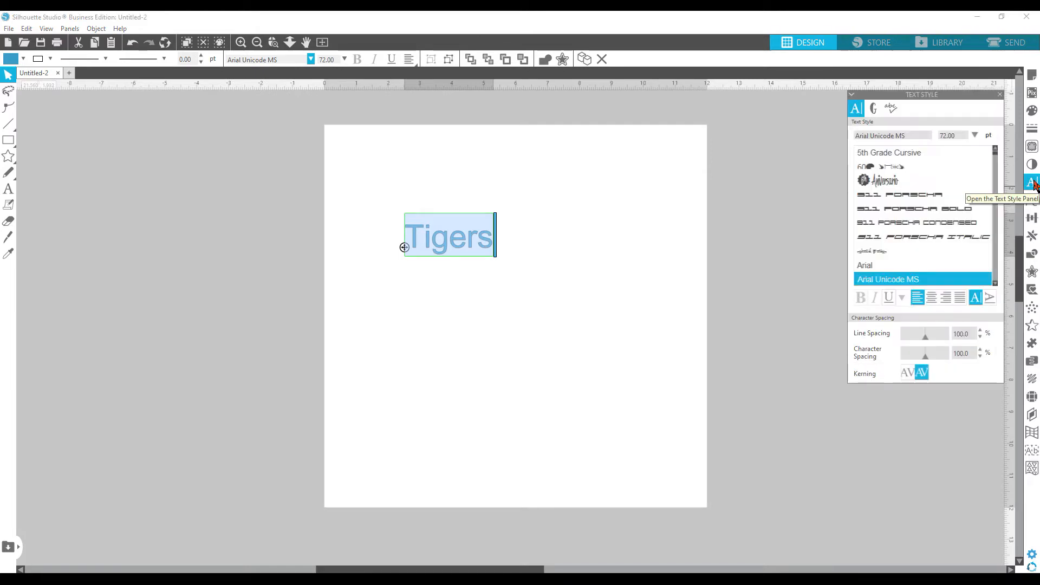
pyautogui.moveTo(936, 97); pyautogui.dragTo(805, 133)
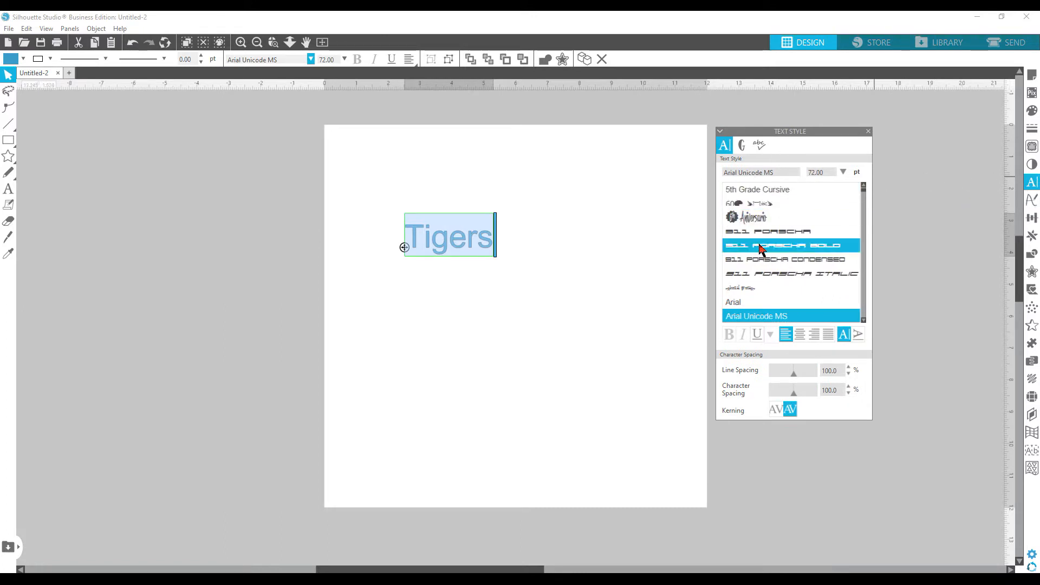
pyautogui.scroll(-5, 761, 249)
pyautogui.scroll(-6, 763, 245)
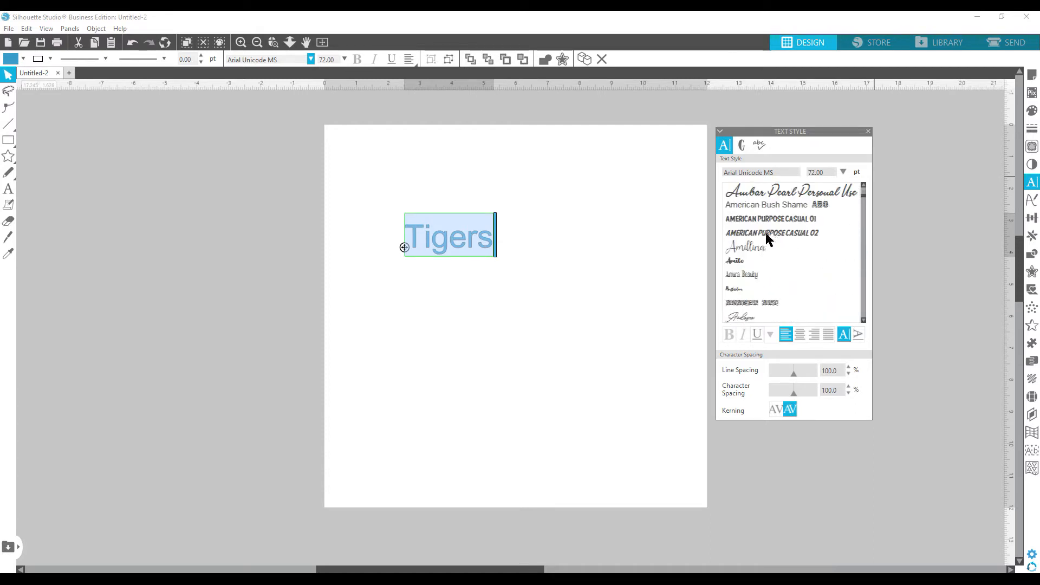
pyautogui.click(766, 236)
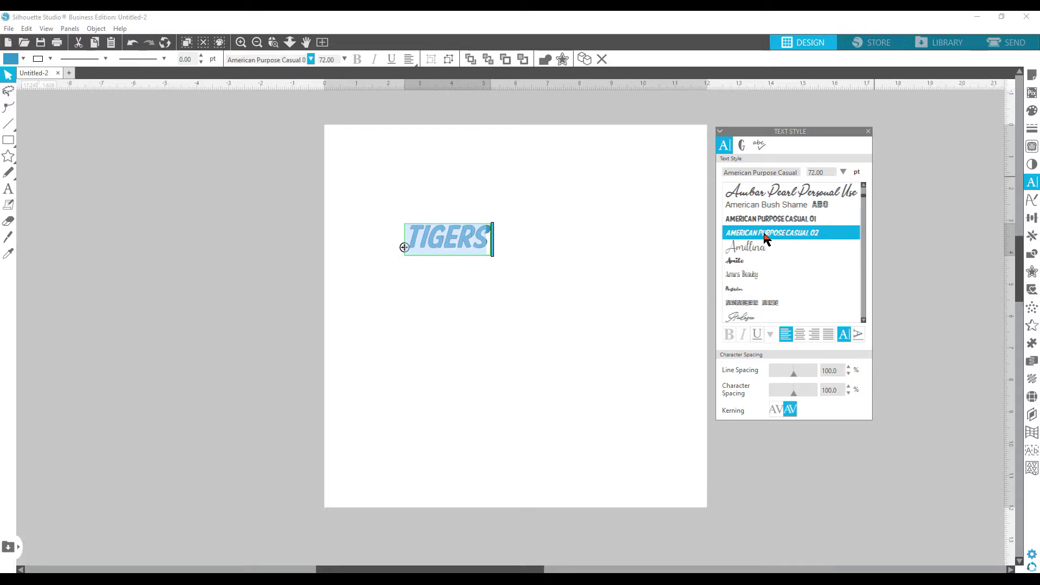
pyautogui.scroll(-3, 766, 239)
pyautogui.click(757, 202)
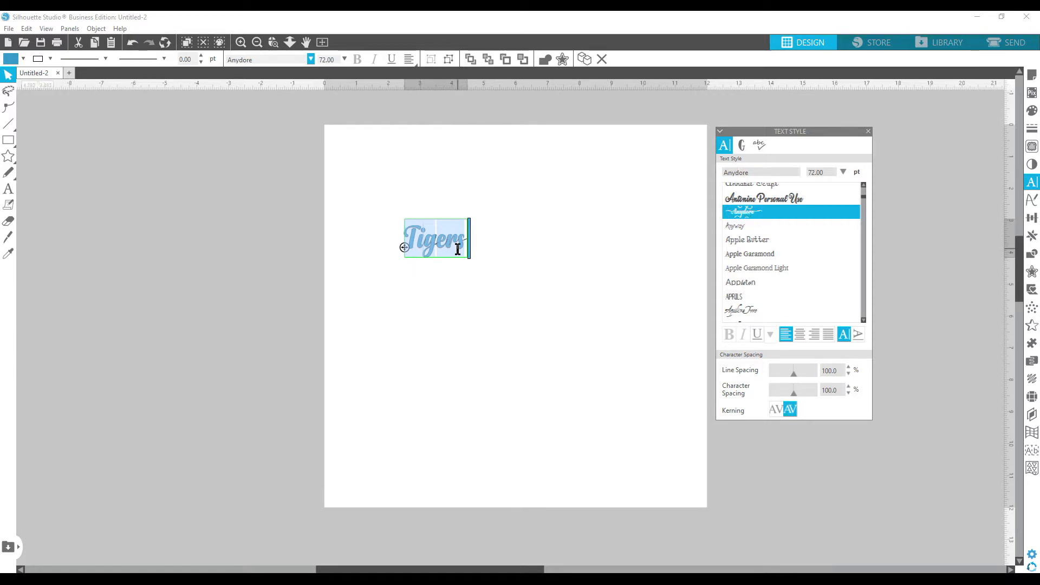
pyautogui.click(450, 289)
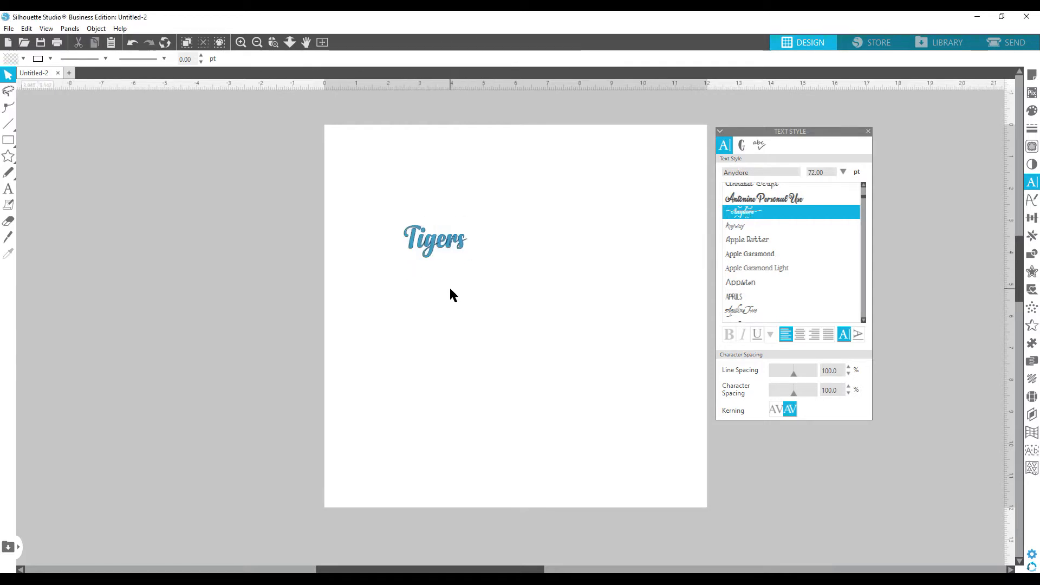
# Enlarge the word "Tigers" proportionally to about 7.16 in wide and shift it slightly up and left
pyautogui.click(427, 245)
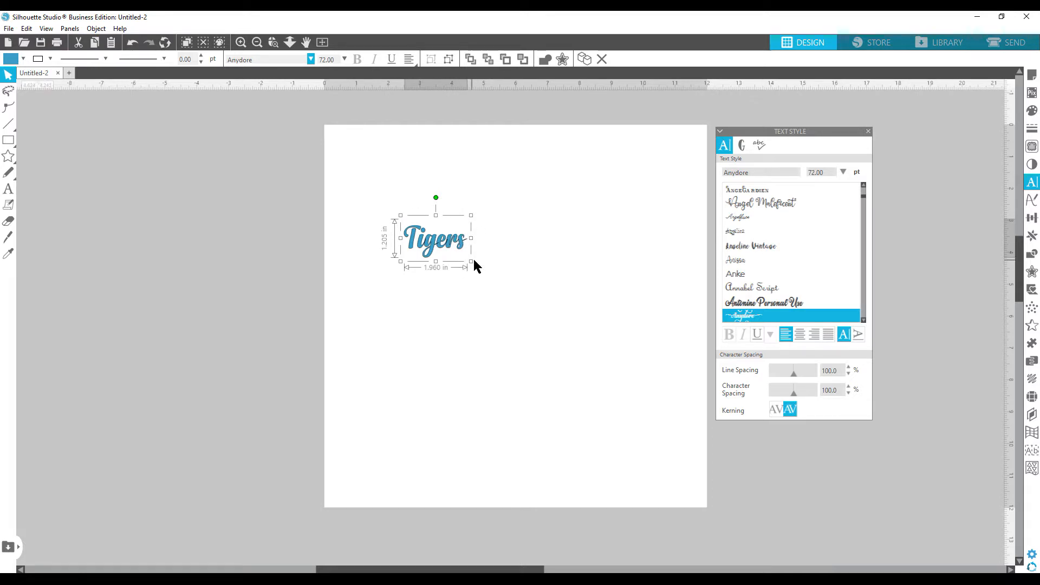
pyautogui.moveTo(471, 261); pyautogui.dragTo(614, 391)
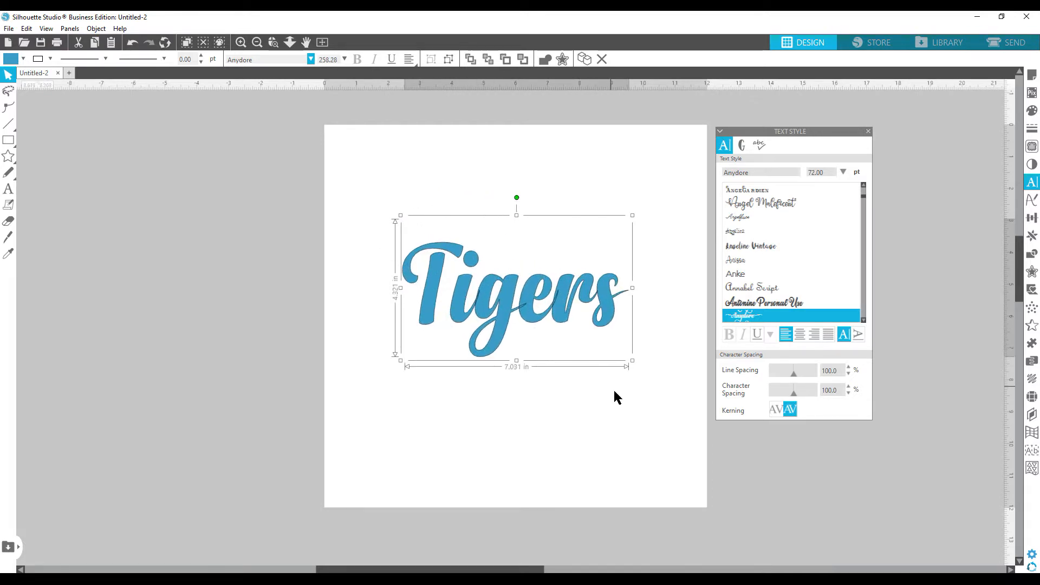
pyautogui.moveTo(564, 319); pyautogui.dragTo(555, 310)
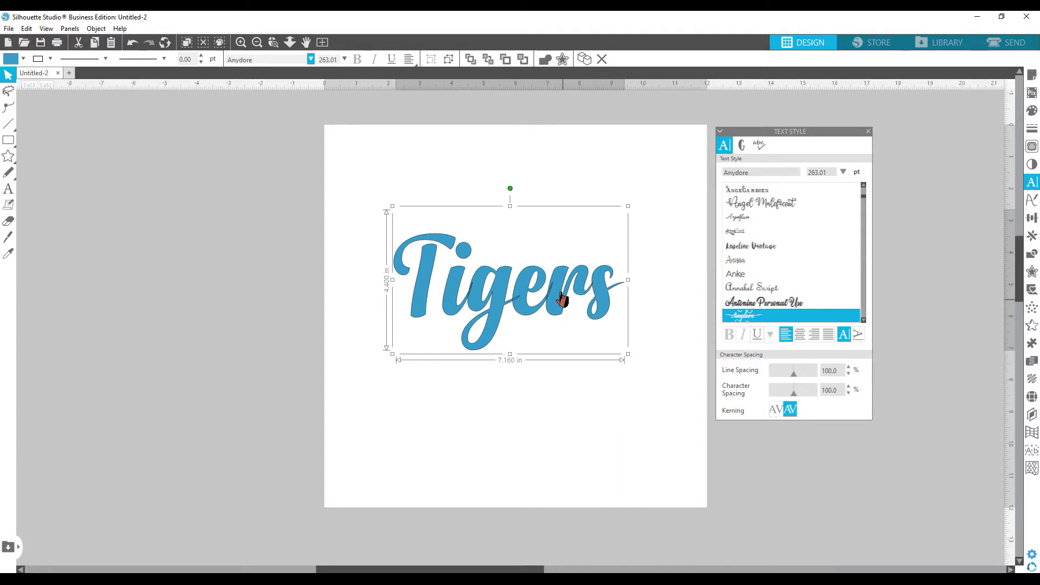
# Ungroup the word "Tigers" into separate letters and deselect them
pyautogui.rightClick(504, 283)
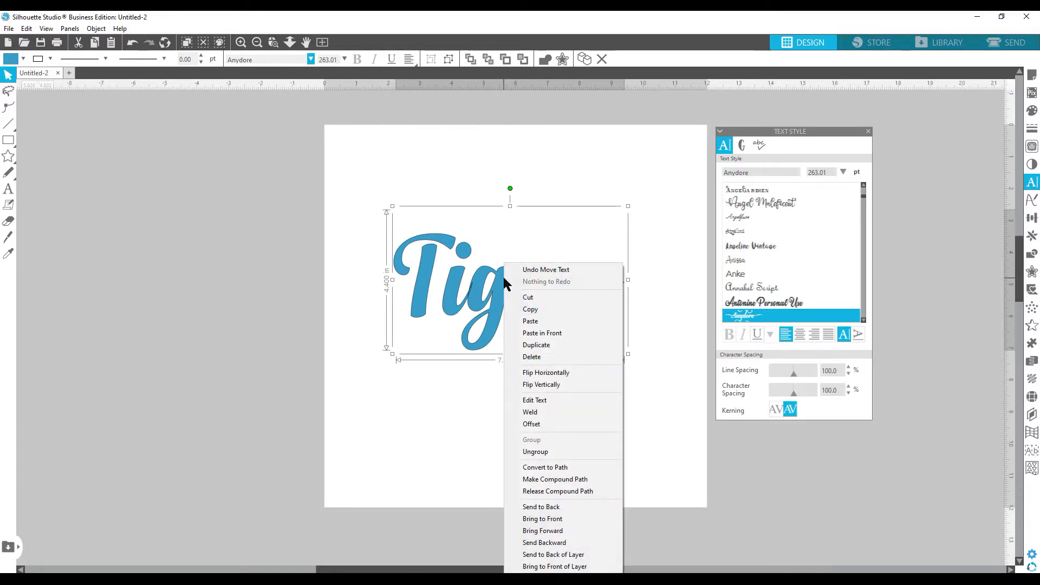
pyautogui.click(542, 453)
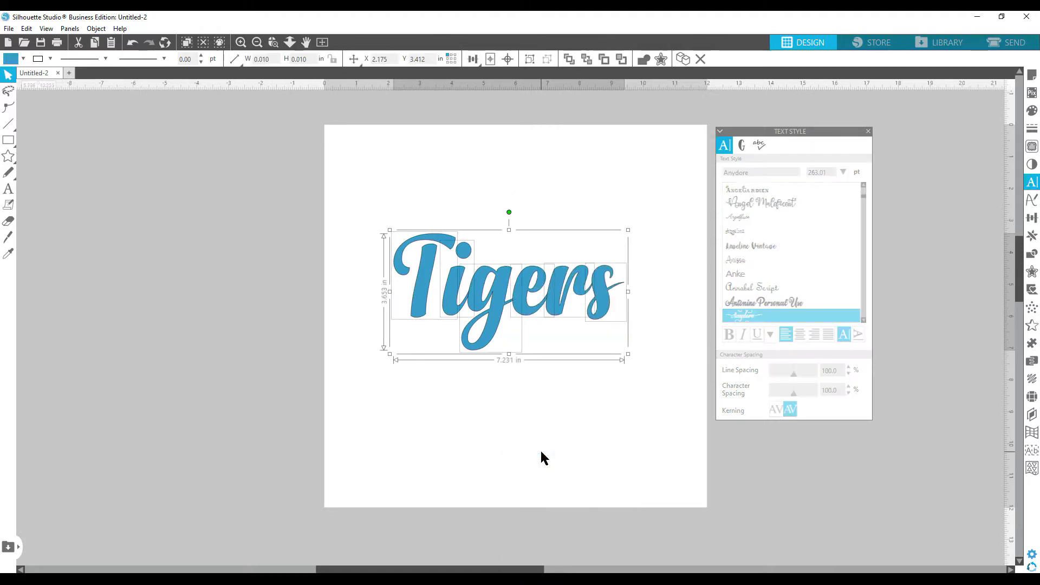
pyautogui.click(542, 452)
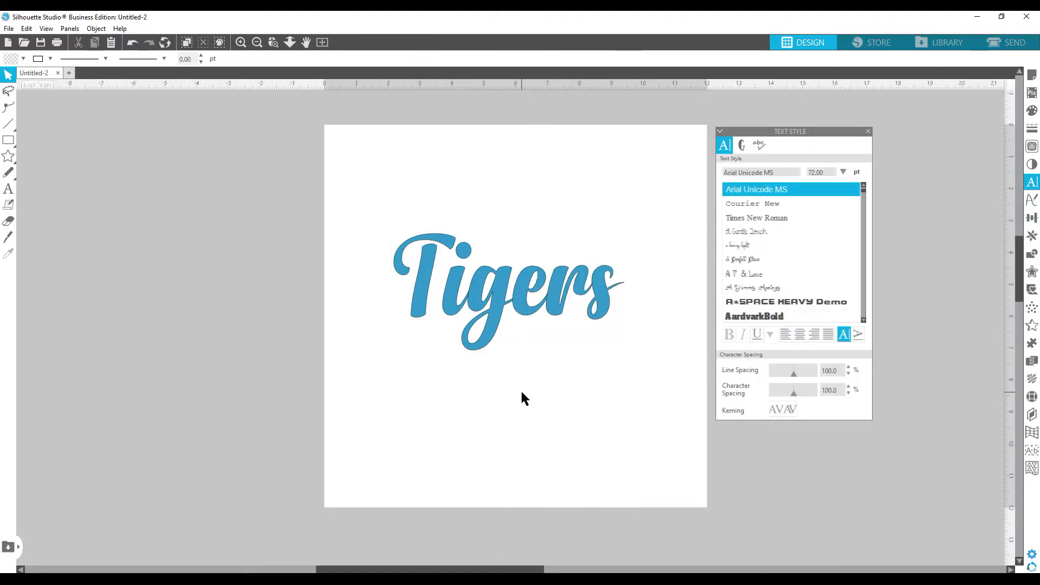
# Move the letter i out above the word and undo the move
pyautogui.moveTo(465, 309); pyautogui.dragTo(495, 225)
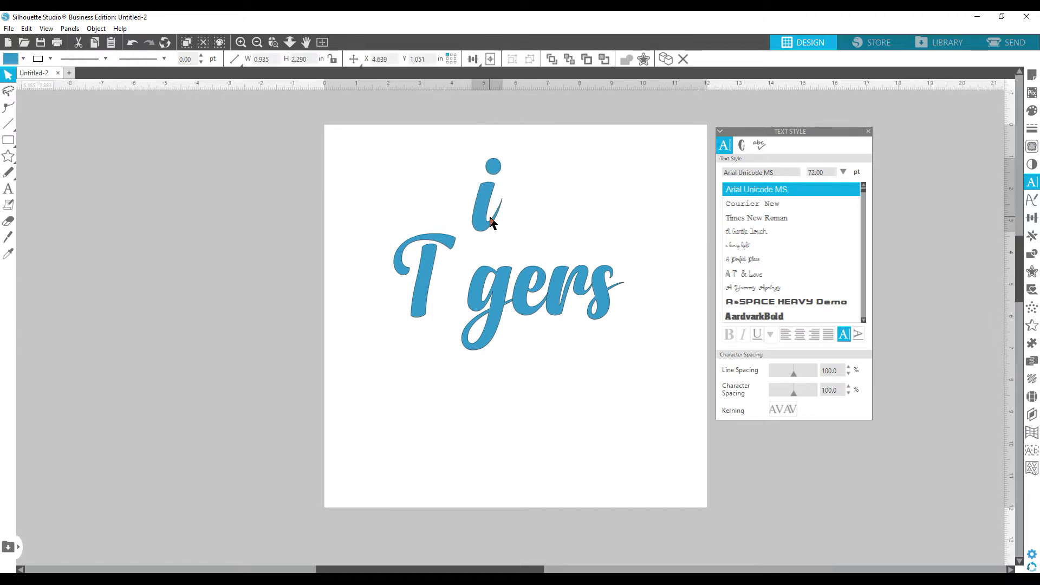
pyautogui.click(469, 224)
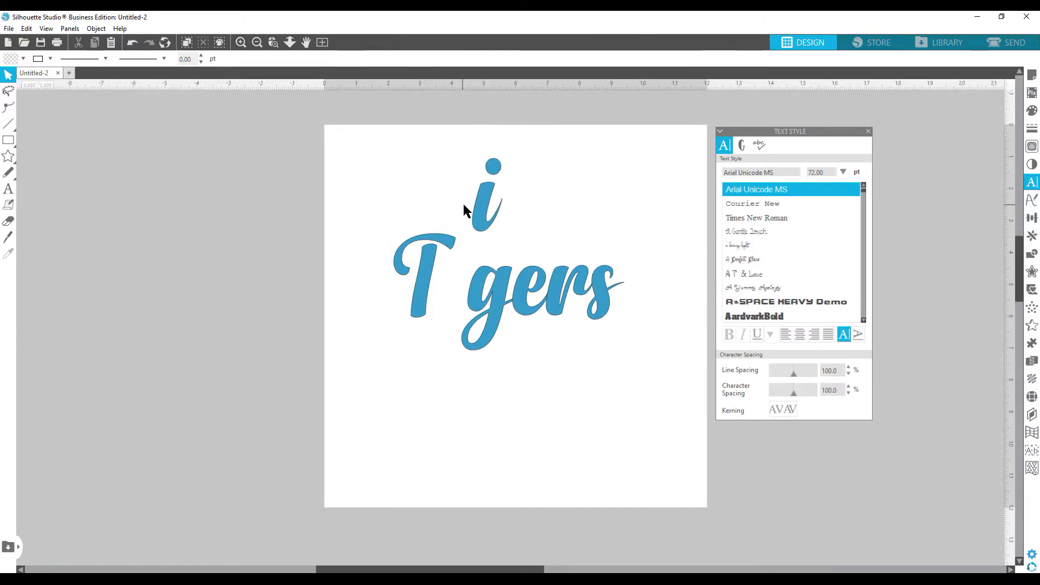
pyautogui.click(132, 43)
pyautogui.click(132, 44)
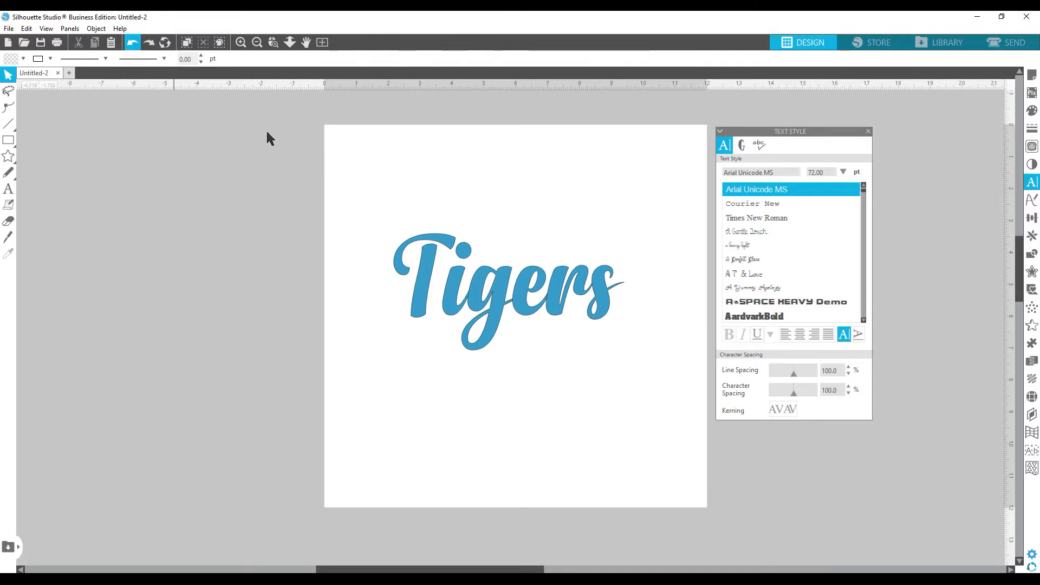
# Stretch the letter T upward to a height of about 2.95 in, keeping its width
pyautogui.click(424, 264)
pyautogui.moveTo(425, 230); pyautogui.dragTo(424, 221)
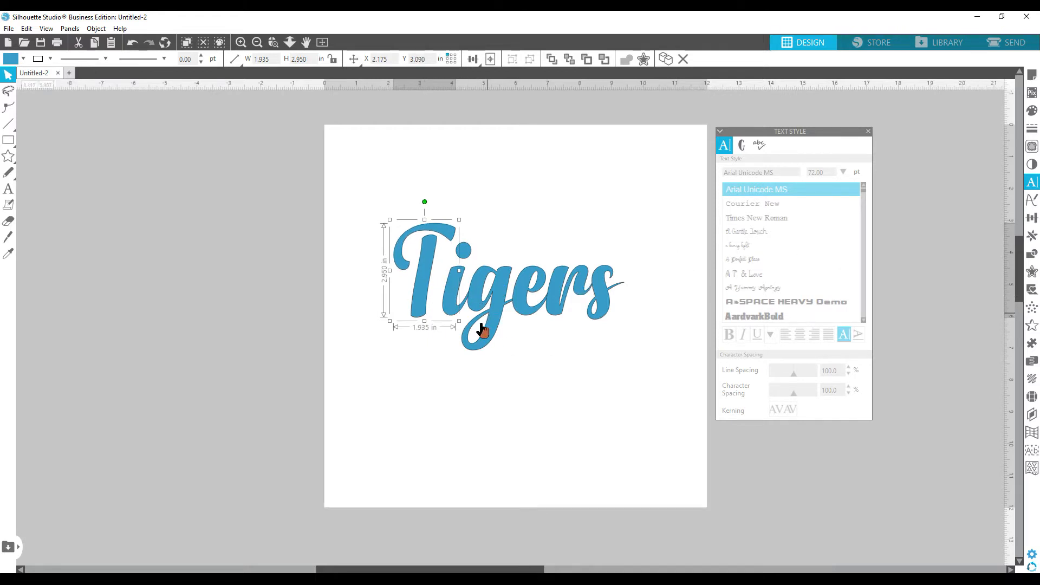
# Align the bottom edges of all the letters except the g, and deselect them
pyautogui.moveTo(385, 290); pyautogui.dragTo(607, 304)
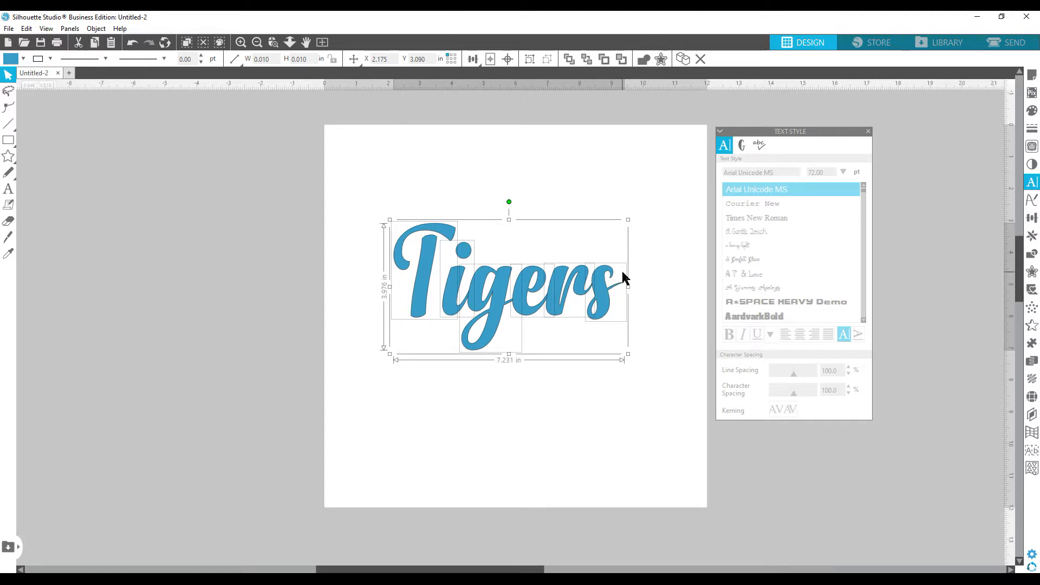
pyautogui.click(1033, 219)
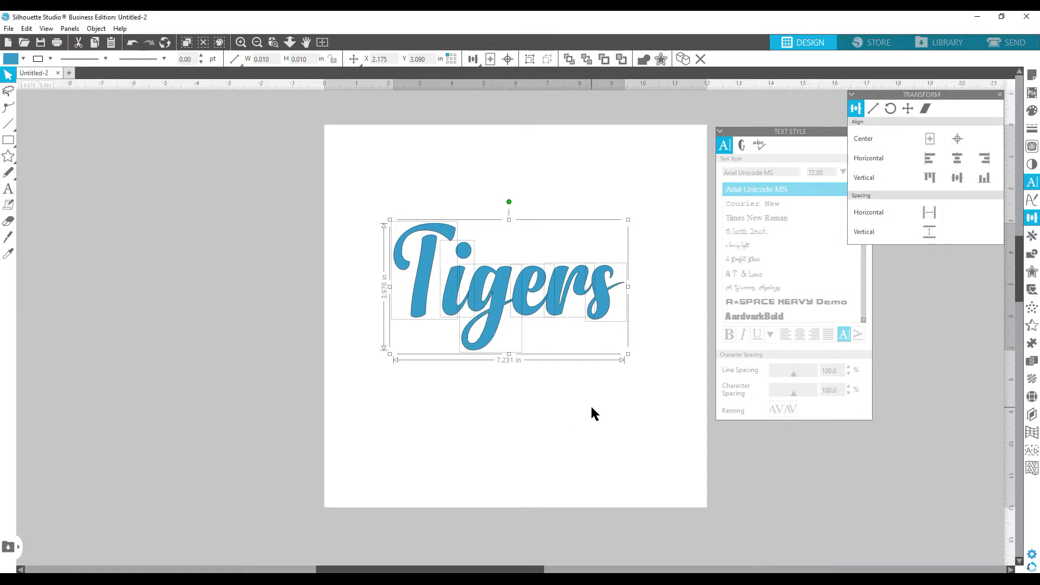
pyautogui.click(641, 300)
pyautogui.moveTo(641, 300); pyautogui.dragTo(423, 287)
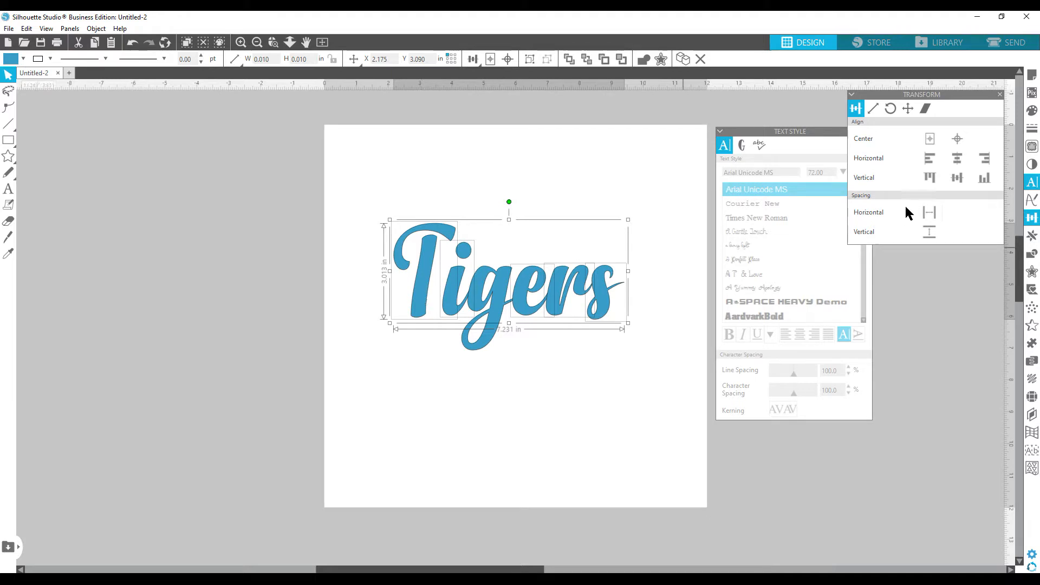
pyautogui.click(986, 180)
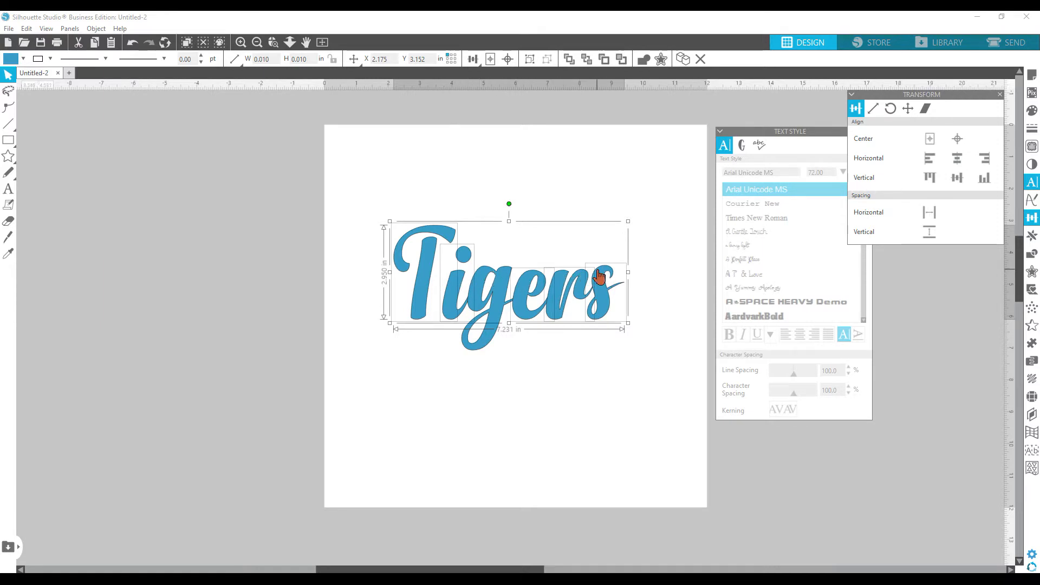
pyautogui.click(655, 291)
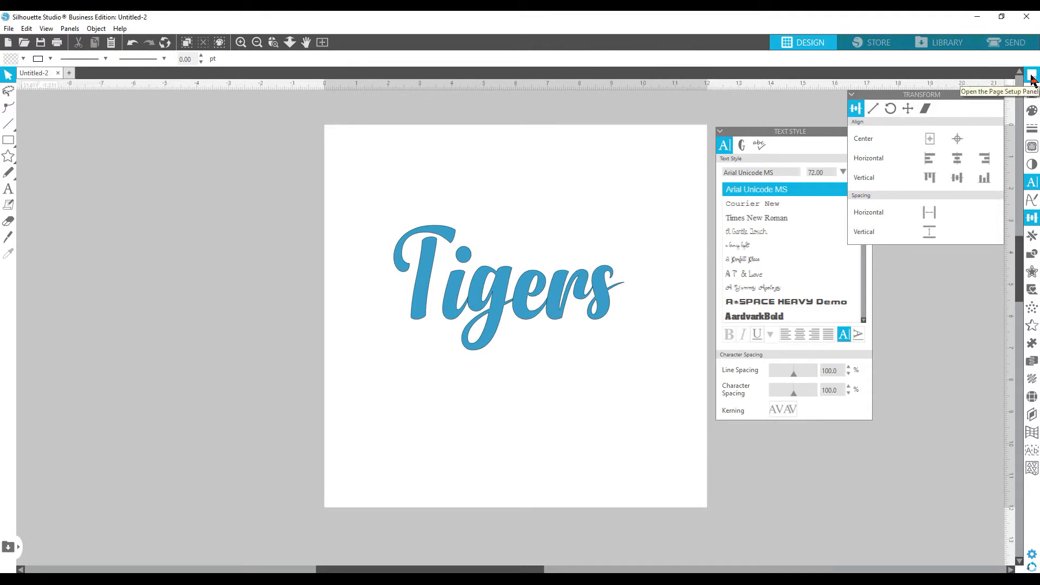
# Show the grid on the page through the page setup options
pyautogui.click(1032, 79)
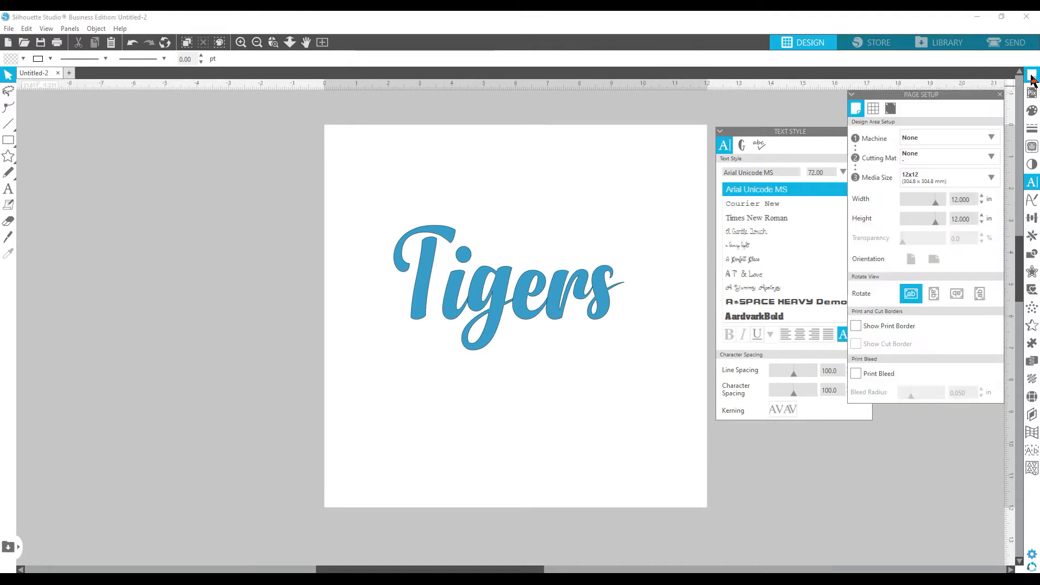
pyautogui.click(874, 111)
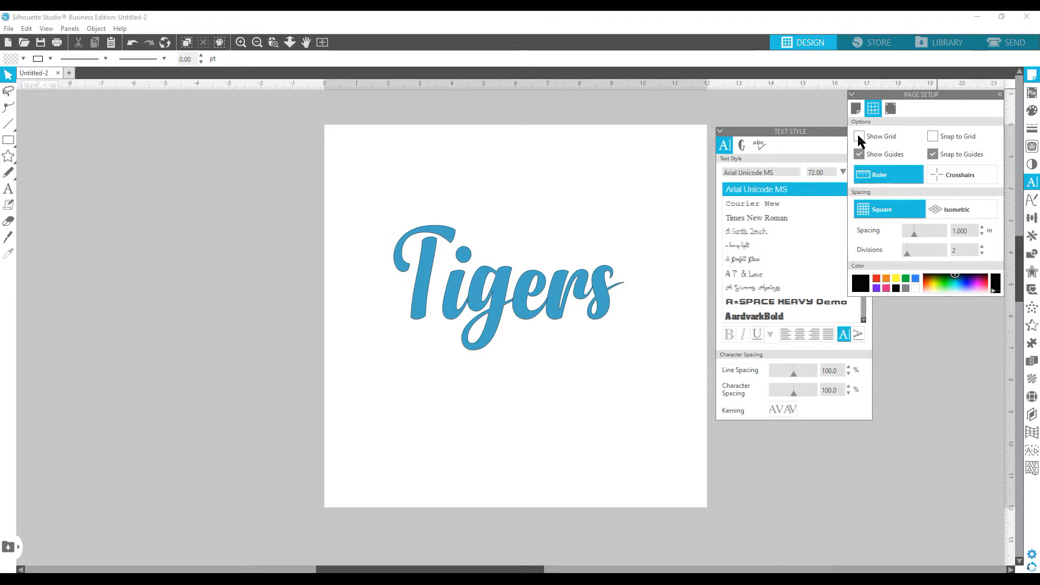
pyautogui.click(859, 137)
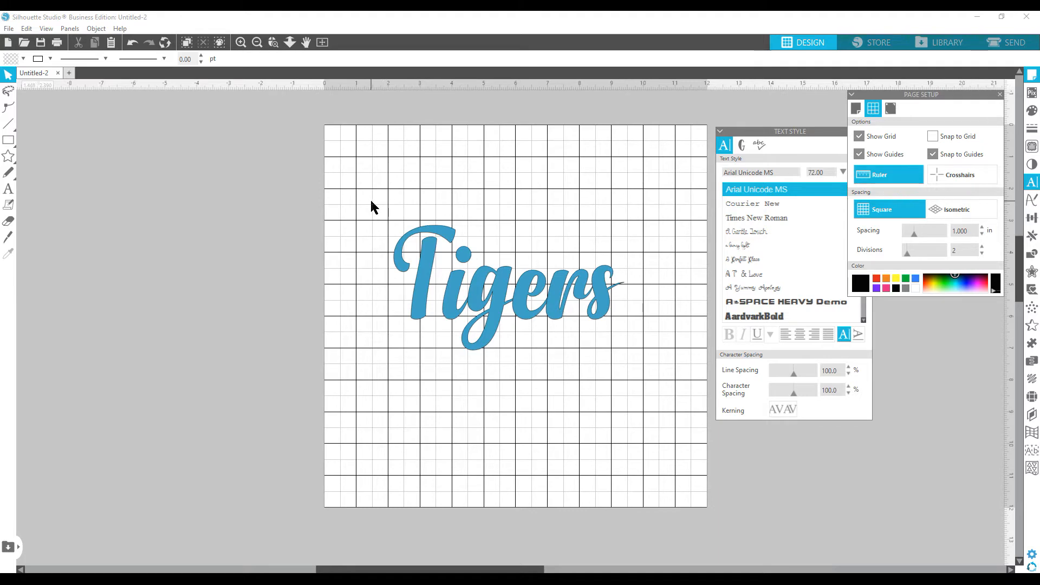
# Move all the letters together slightly upward so their baseline rests on the 6 in grid line
pyautogui.moveTo(396, 213); pyautogui.dragTo(648, 379)
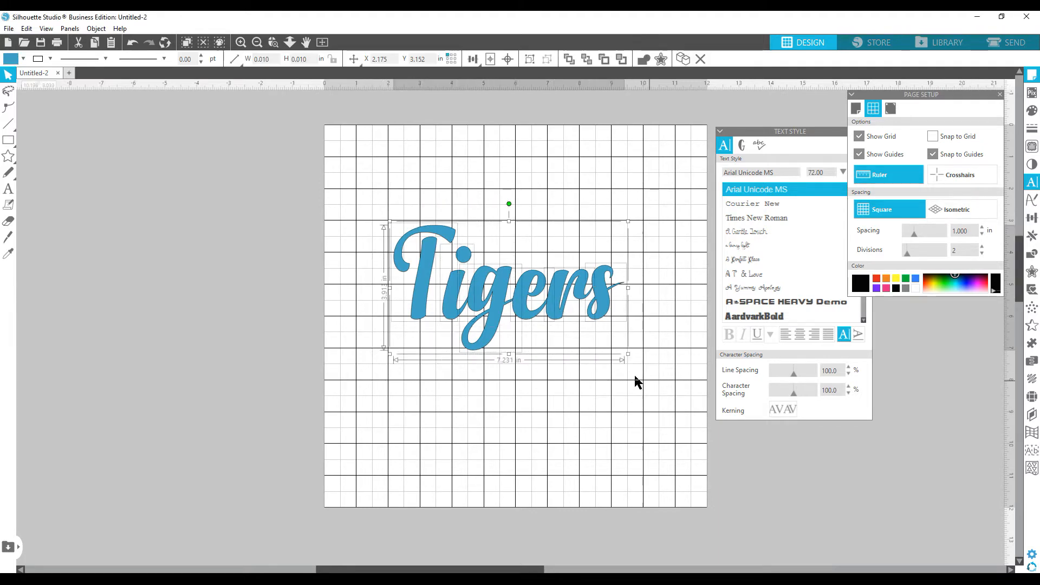
pyautogui.moveTo(499, 324); pyautogui.dragTo(501, 315)
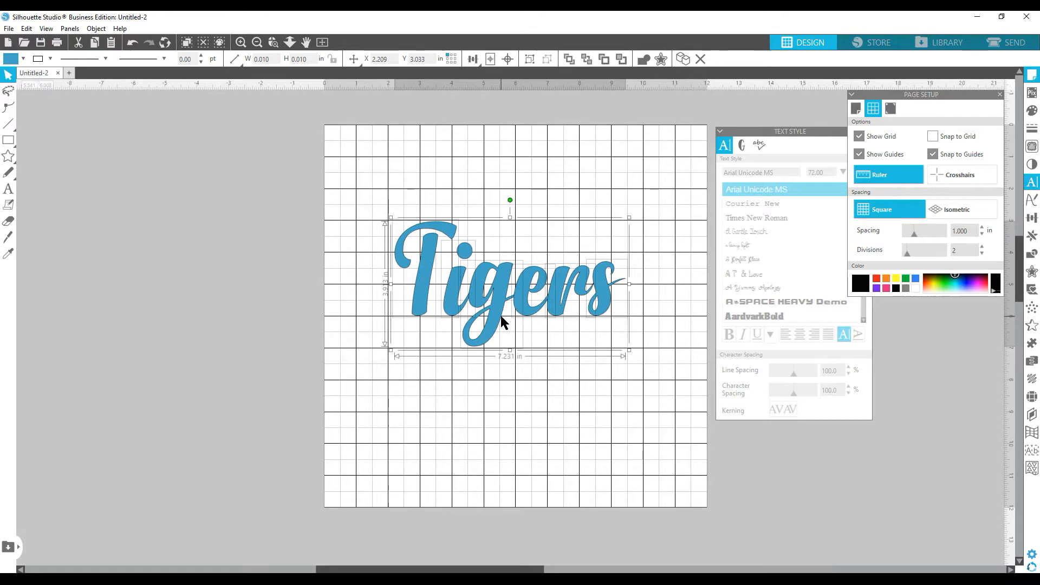
pyautogui.click(241, 43)
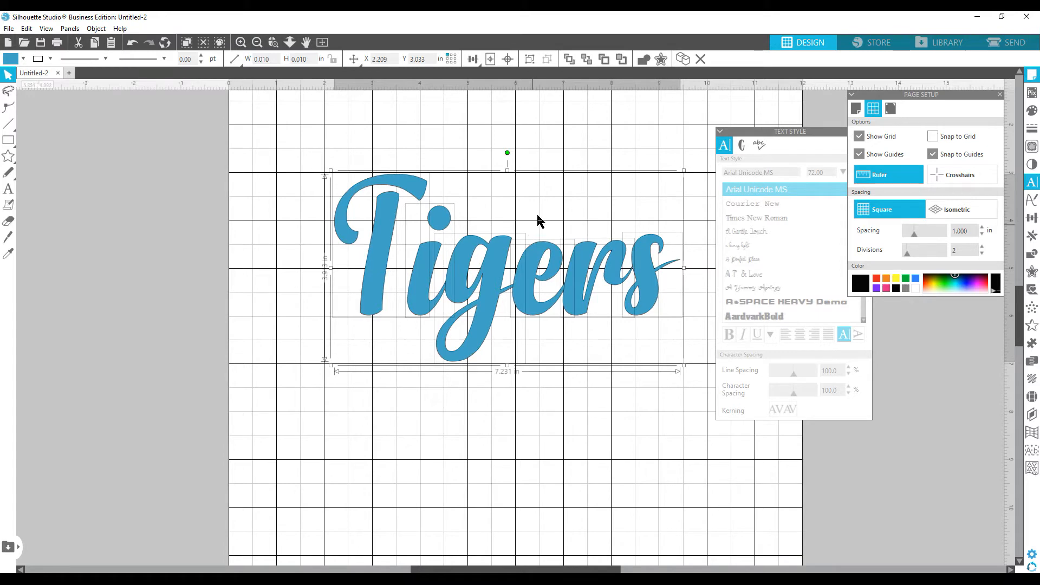
# Close the text style options and move the g slightly down to line up with the neighbouring letters
pyautogui.click(815, 133)
pyautogui.click(869, 132)
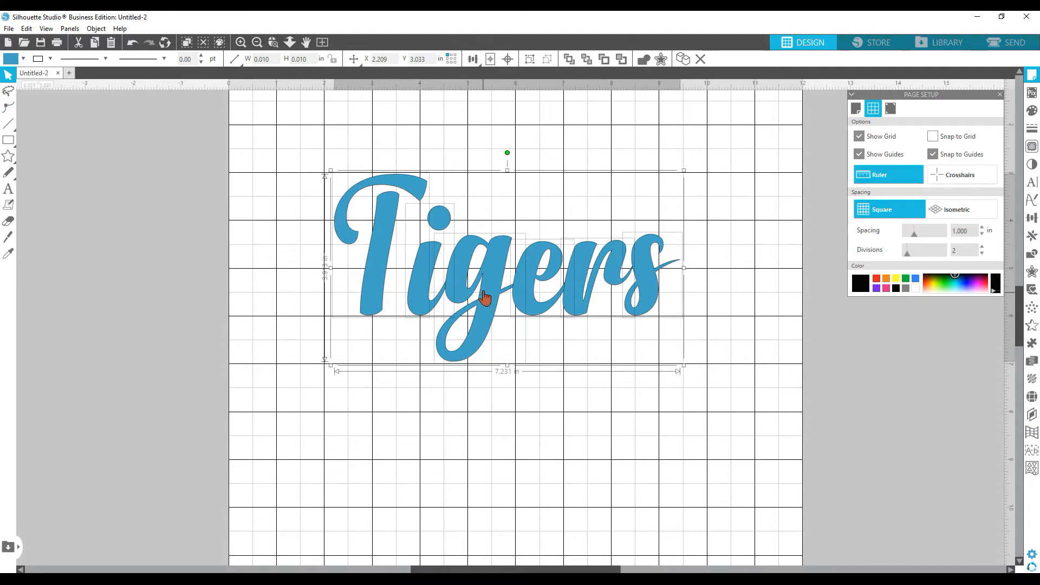
pyautogui.click(496, 388)
pyautogui.moveTo(482, 279); pyautogui.dragTo(480, 287)
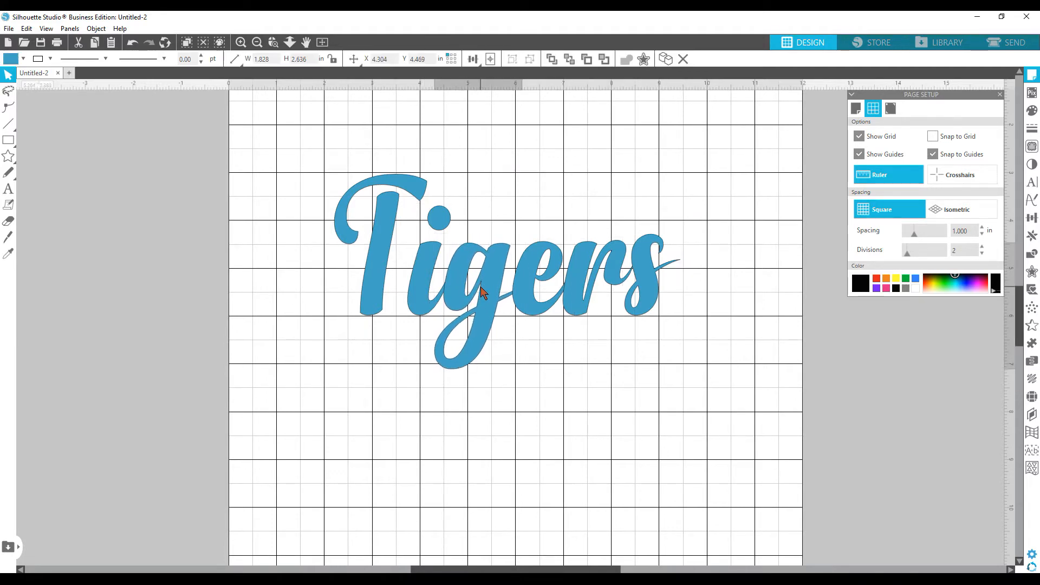
# Reduce the s to a height of about 1.56 in and slightly adjust the top edge of the g
pyautogui.click(653, 257)
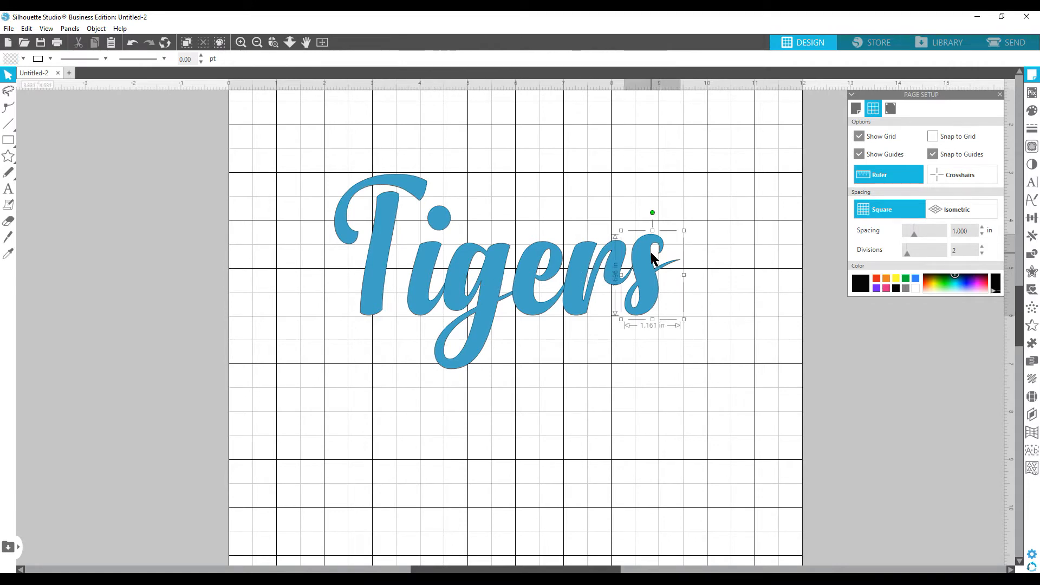
pyautogui.moveTo(653, 230); pyautogui.dragTo(654, 238)
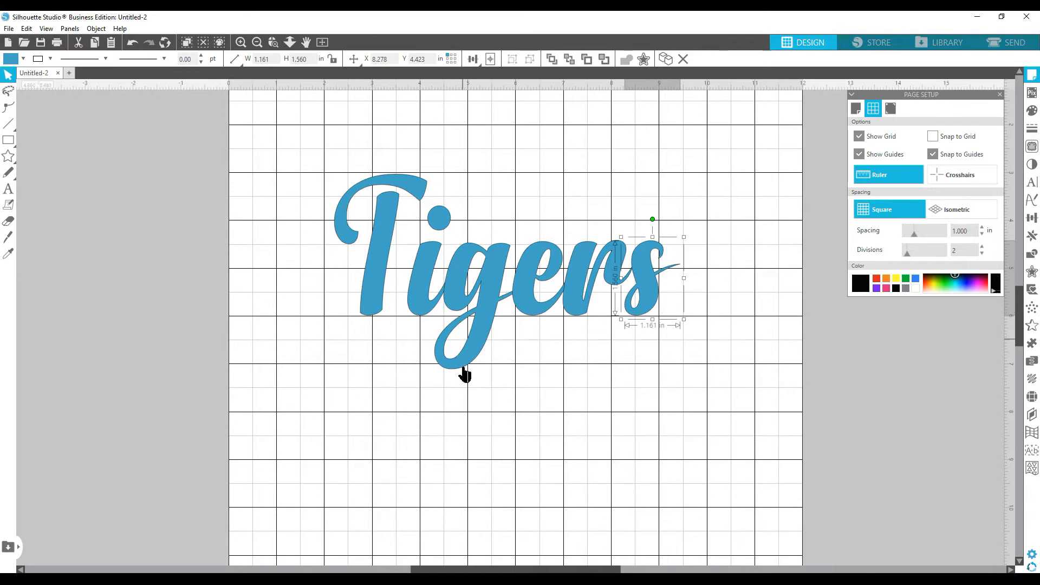
pyautogui.click(475, 247)
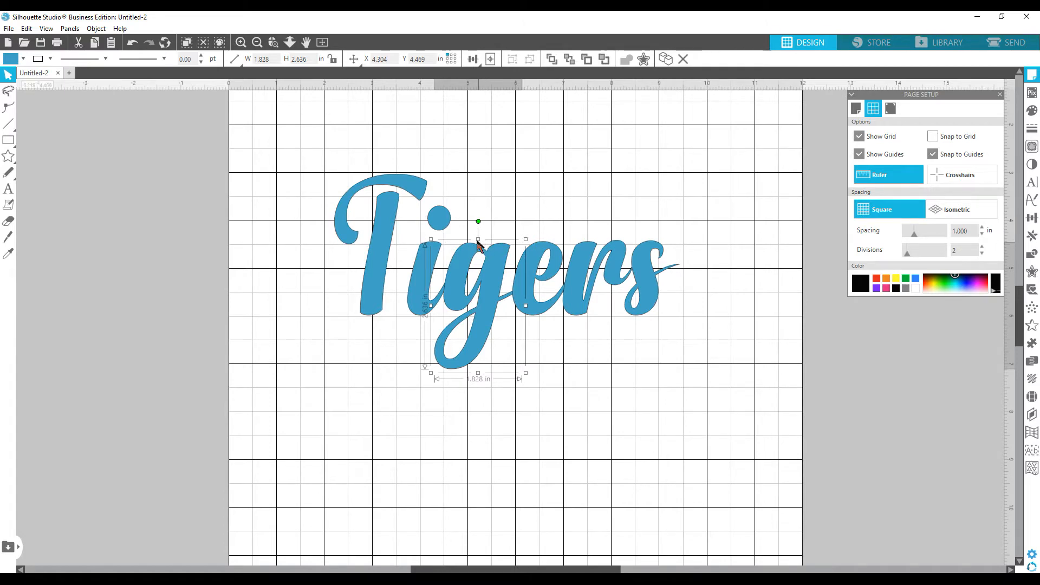
pyautogui.moveTo(478, 242); pyautogui.dragTo(477, 239)
# Move the T slightly right, closer to the i, keeping its foot on the baseline
pyautogui.click(378, 313)
pyautogui.moveTo(378, 312); pyautogui.dragTo(381, 314)
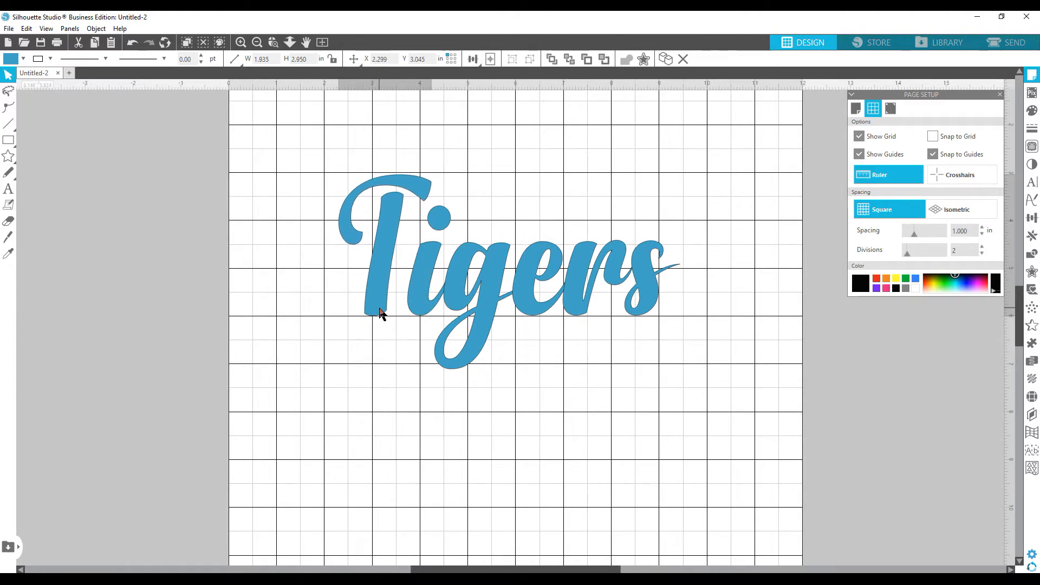
pyautogui.press('Escape')
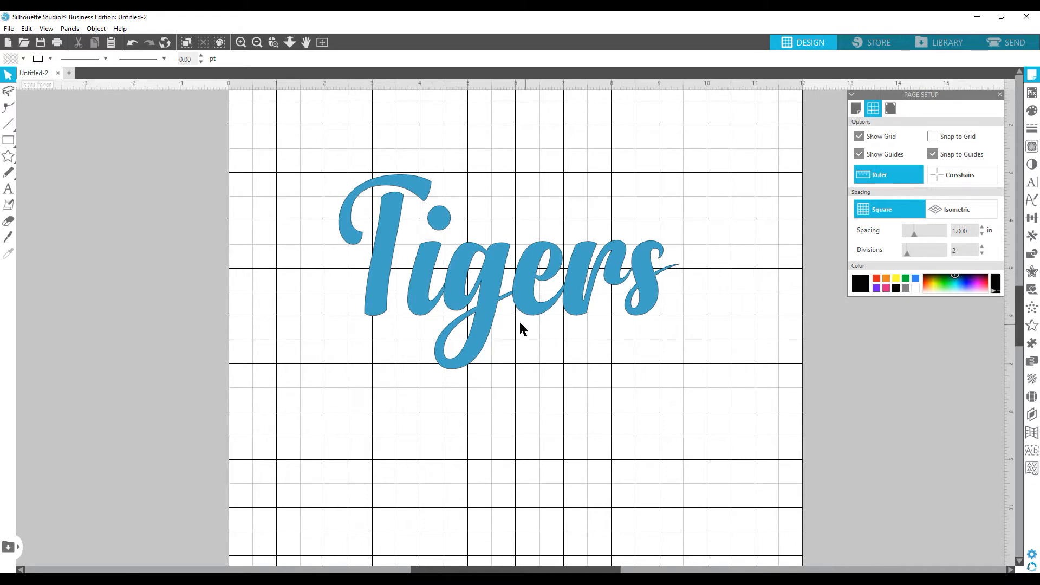
pyautogui.moveTo(317, 145); pyautogui.dragTo(718, 391)
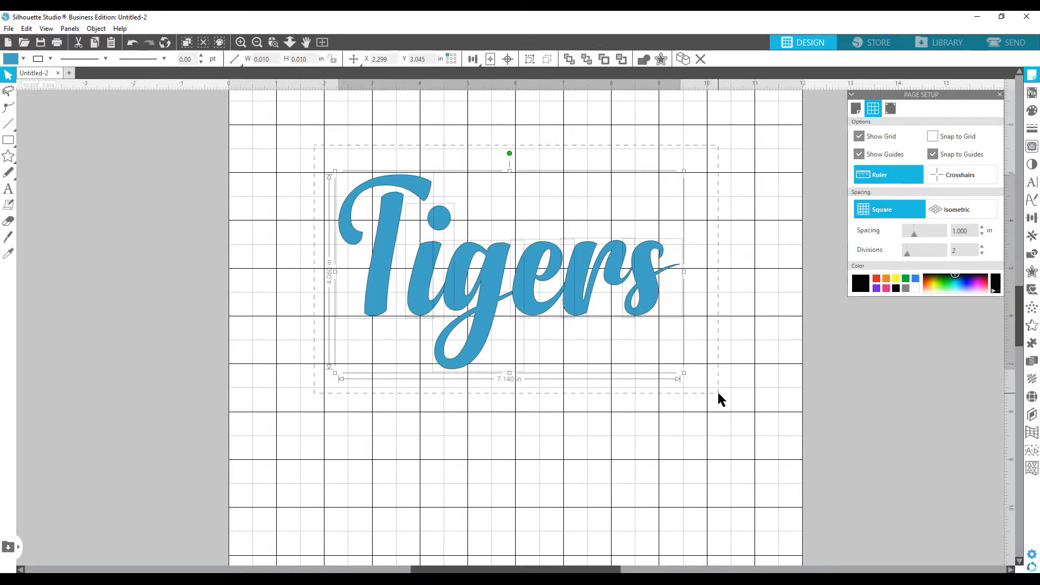
pyautogui.click(612, 380)
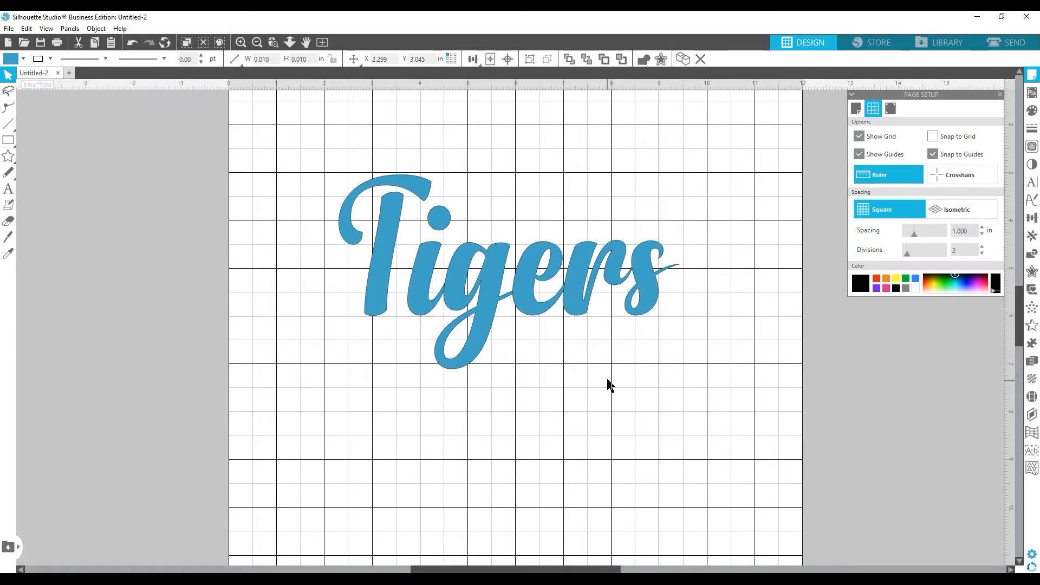
# Nudge the e slightly left and the i and T slightly right to tighten the letter spacing
pyautogui.click(531, 306)
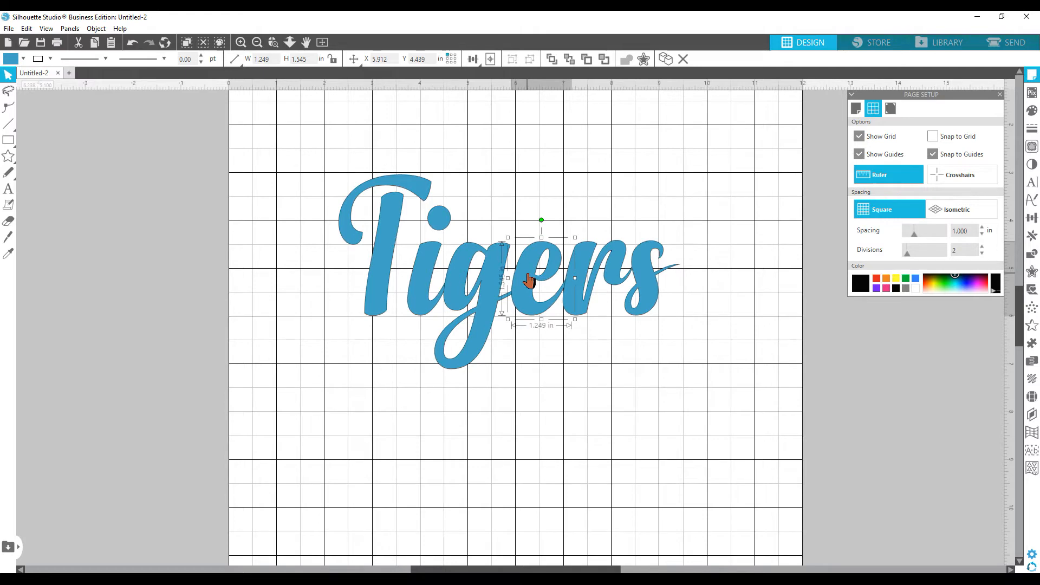
pyautogui.click(423, 303)
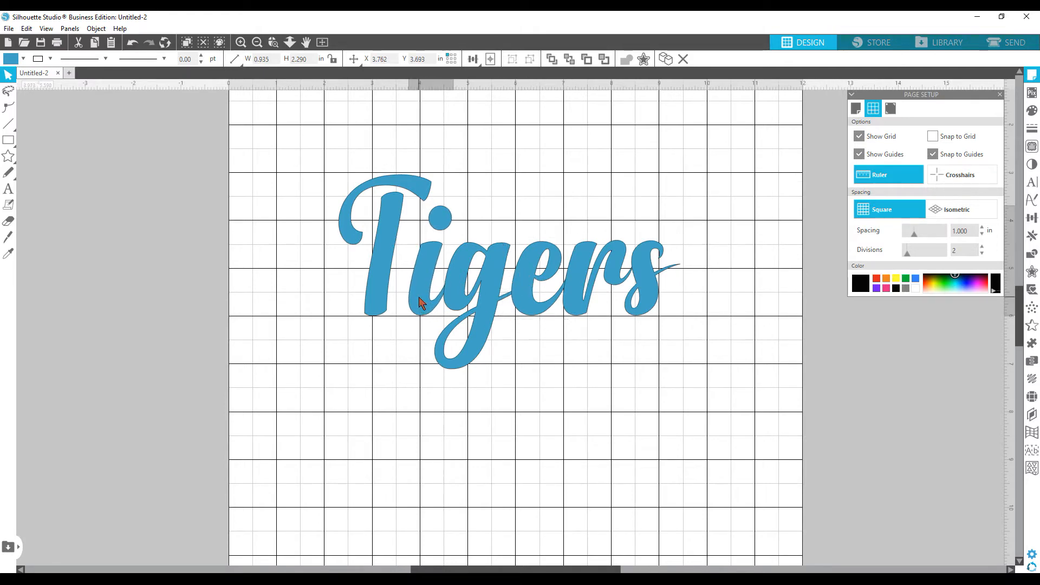
pyautogui.click(373, 302)
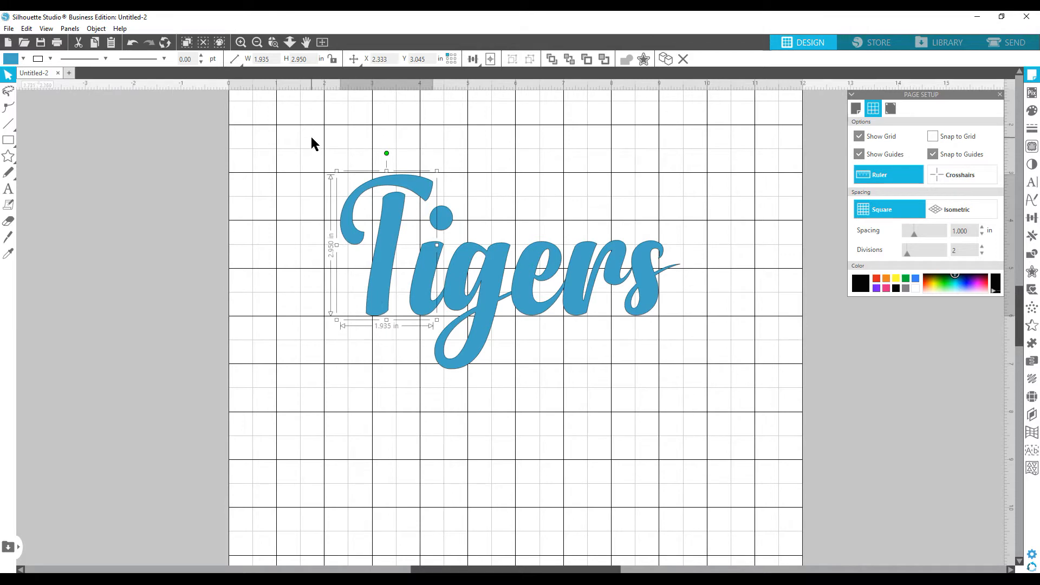
# Weld all the letters of the word together, and group the resulting shapes
pyautogui.moveTo(313, 134); pyautogui.dragTo(641, 377)
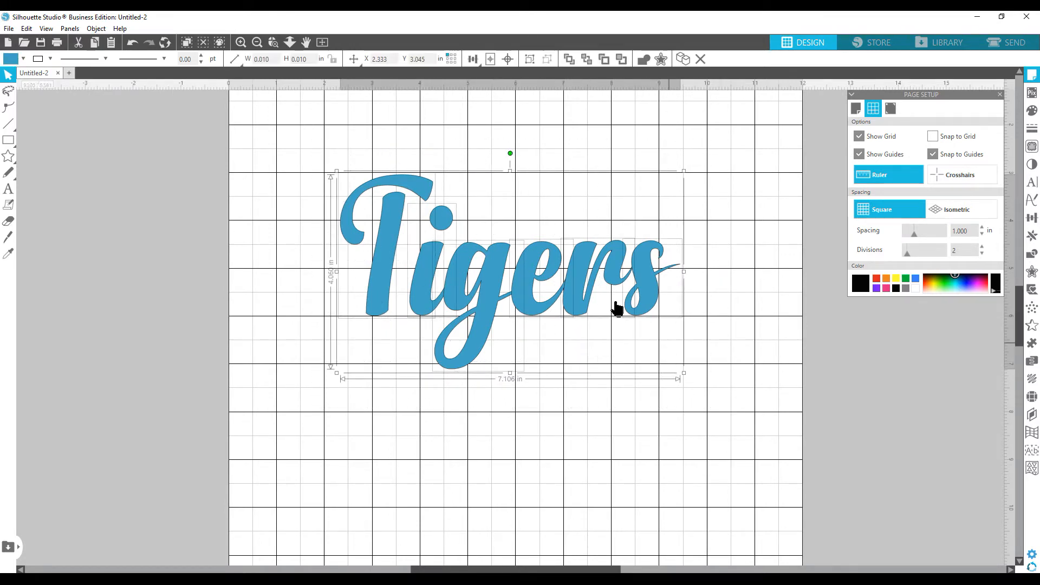
pyautogui.rightClick(574, 298)
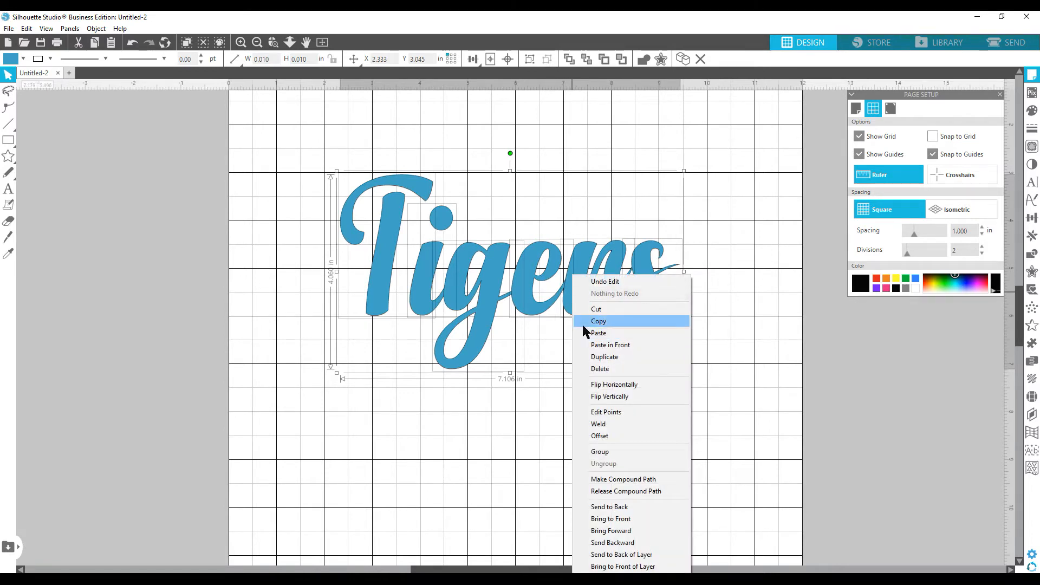
pyautogui.click(607, 428)
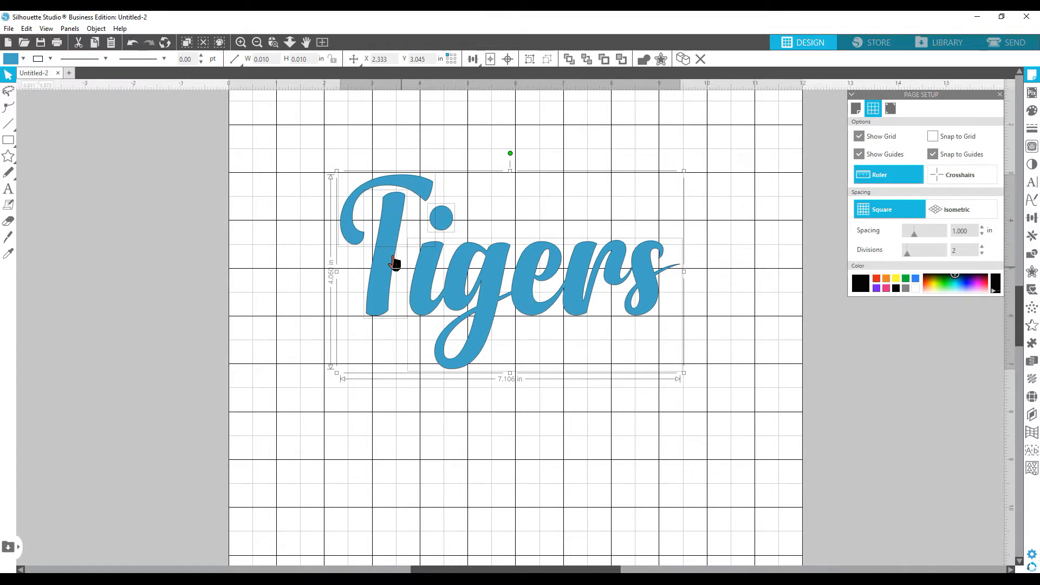
pyautogui.rightClick(459, 298)
pyautogui.click(486, 451)
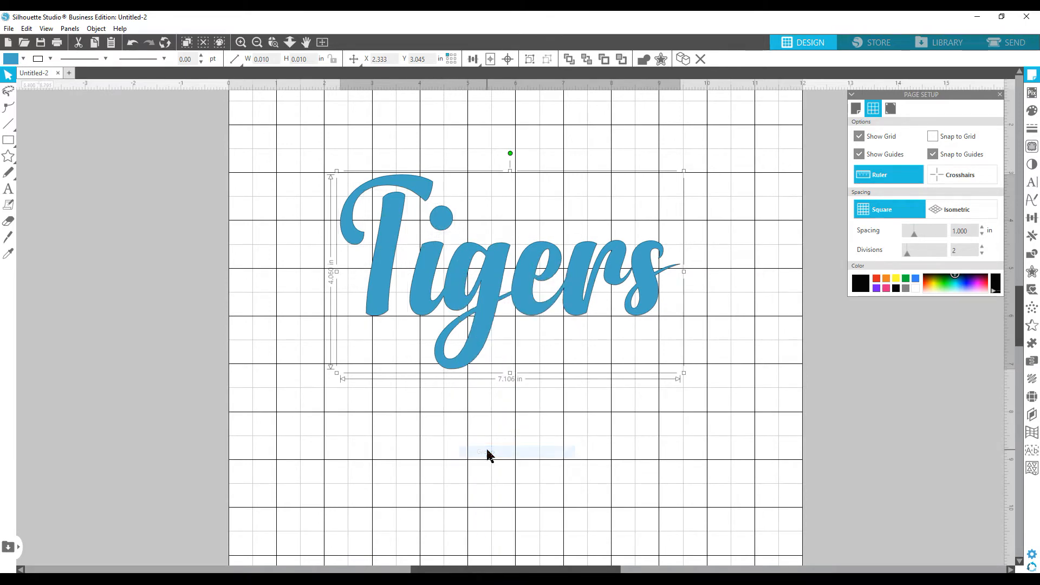
# Move the grouped lettering slightly right and set its size to 8 in wide and 4.5 in high
pyautogui.moveTo(485, 286)
pyautogui.mouseDown()
pyautogui.moveTo(523, 295)
pyautogui.moveTo(519, 357)
pyautogui.moveTo(485, 306)
pyautogui.moveTo(520, 285)
pyautogui.moveTo(504, 285)
pyautogui.mouseUp()
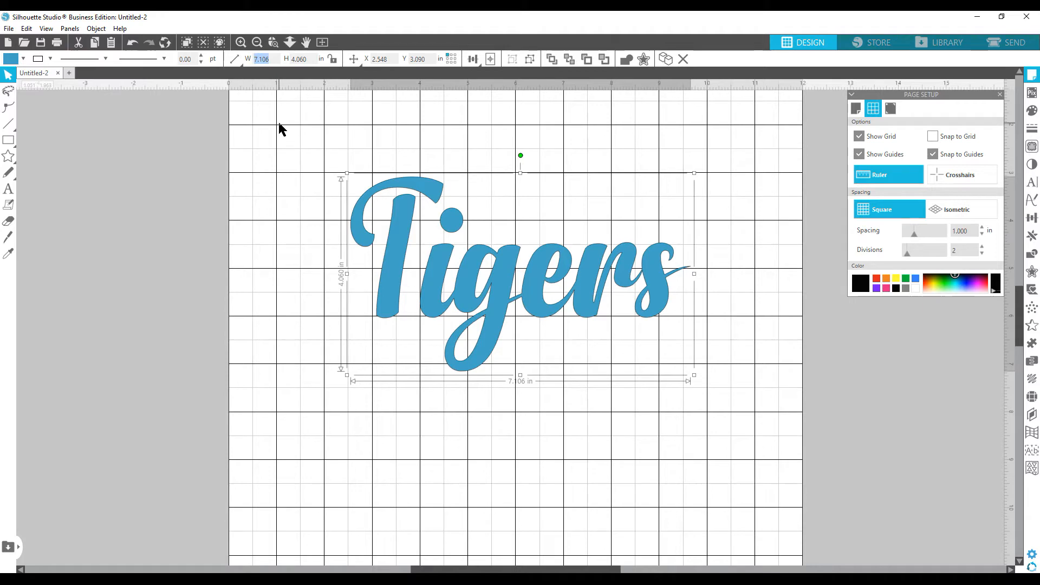
pyautogui.press('Return')
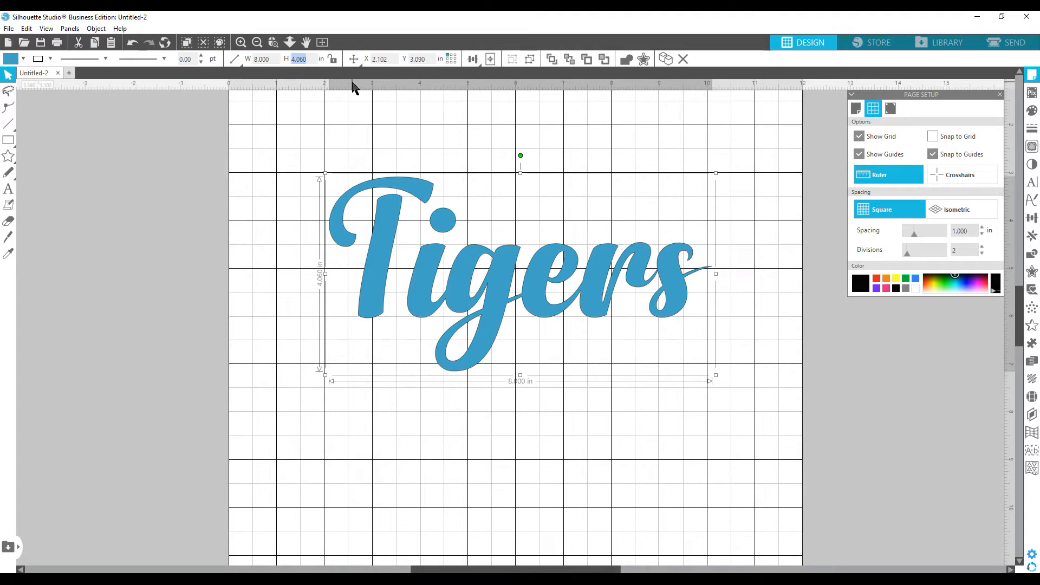
pyautogui.write('4')
pyautogui.press('Return')
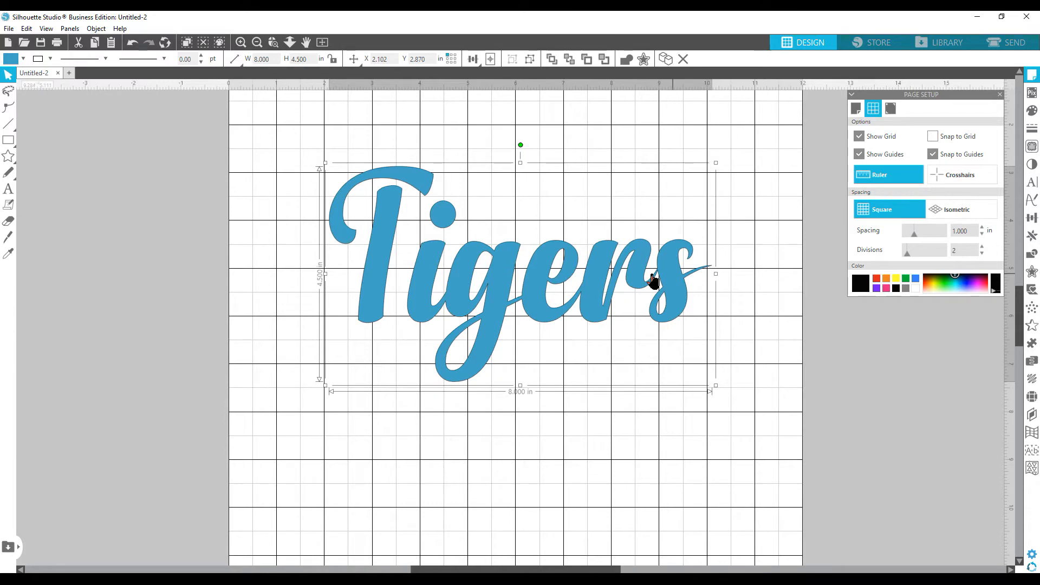
# Fill the lettering with orange and move it so its baseline rests on the 6 in grid line
pyautogui.click(1034, 114)
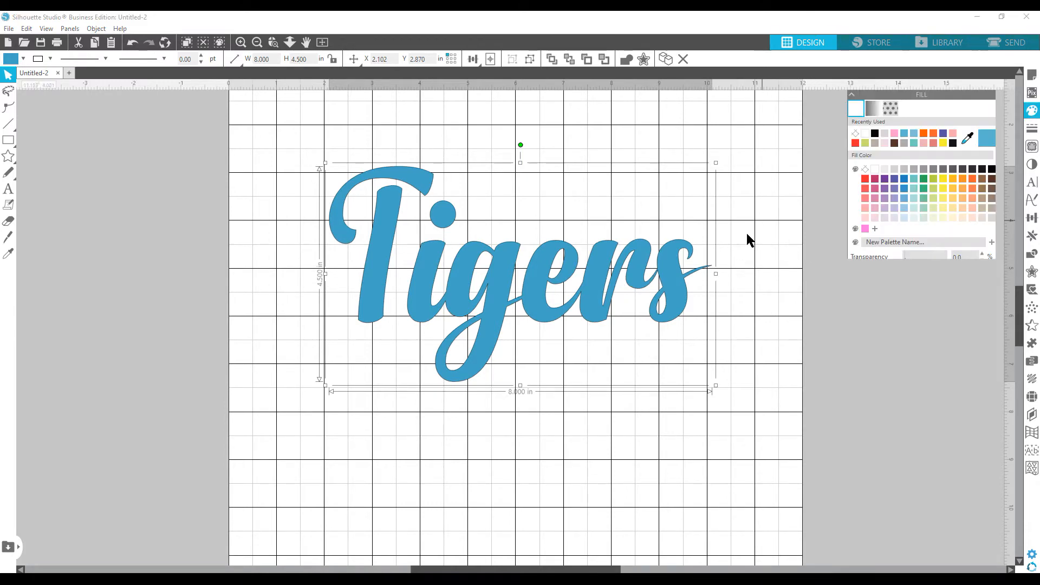
pyautogui.click(963, 178)
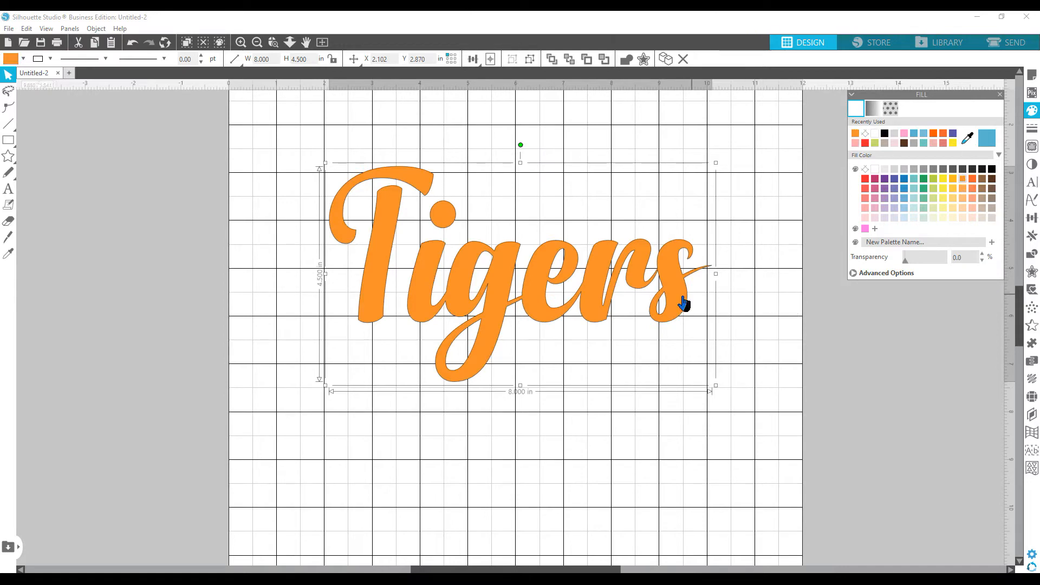
pyautogui.moveTo(596, 316); pyautogui.dragTo(586, 309)
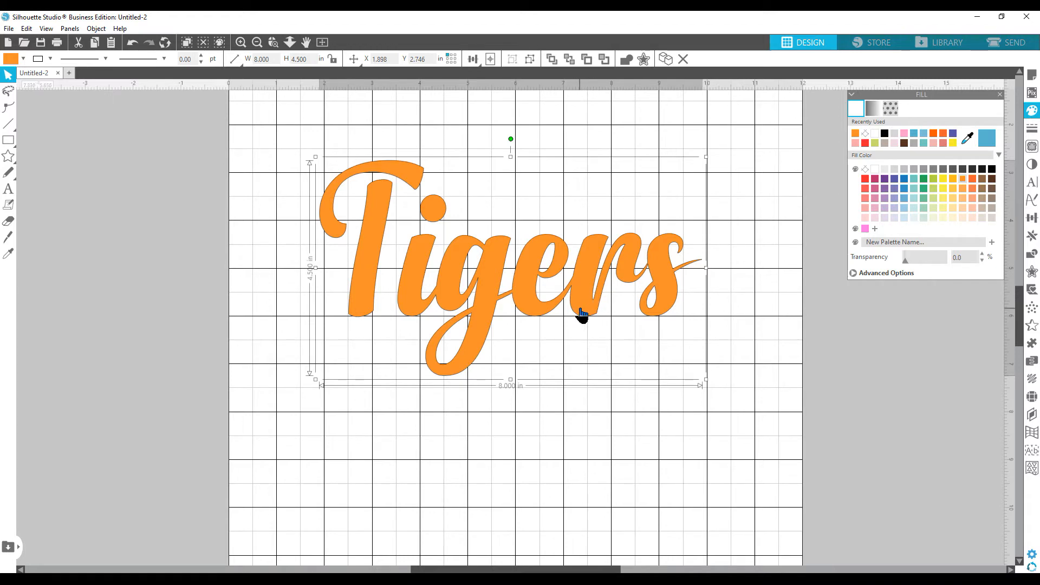
pyautogui.scroll(1, 581, 316)
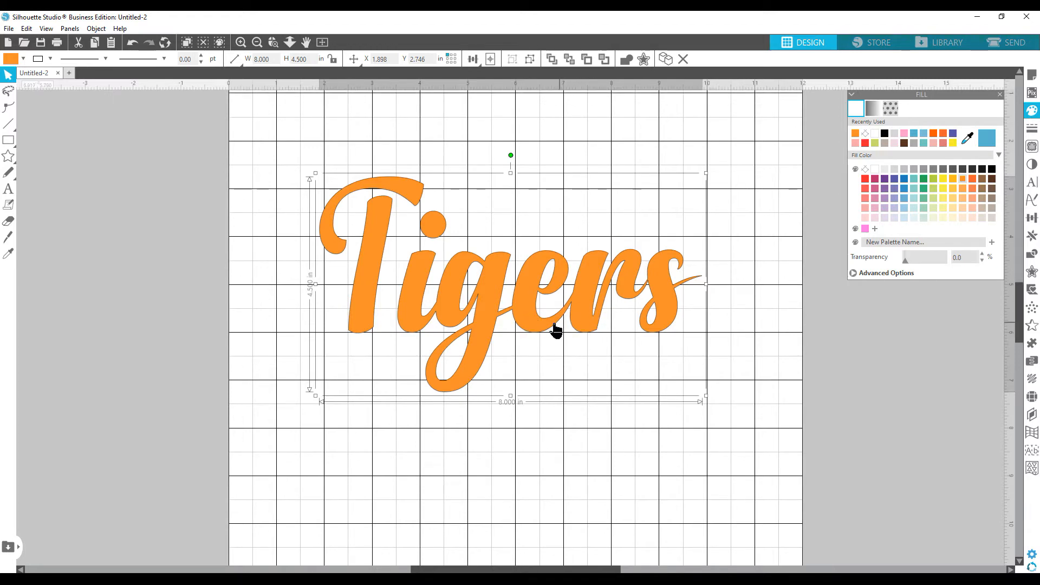
# Fill the lettering with purple and place a copy of it directly below the original
pyautogui.click(886, 179)
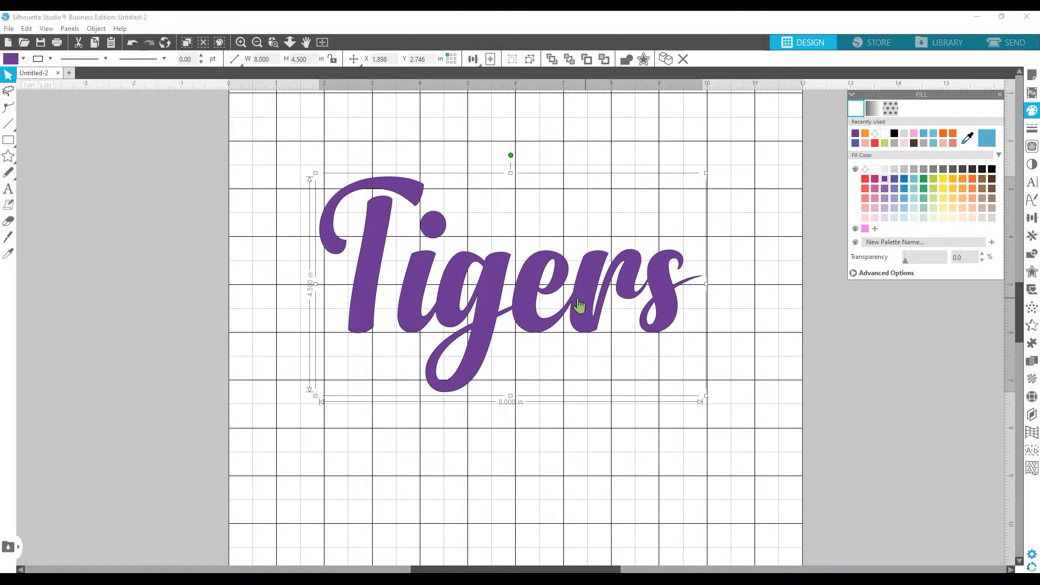
pyautogui.scroll(-3, 528, 295)
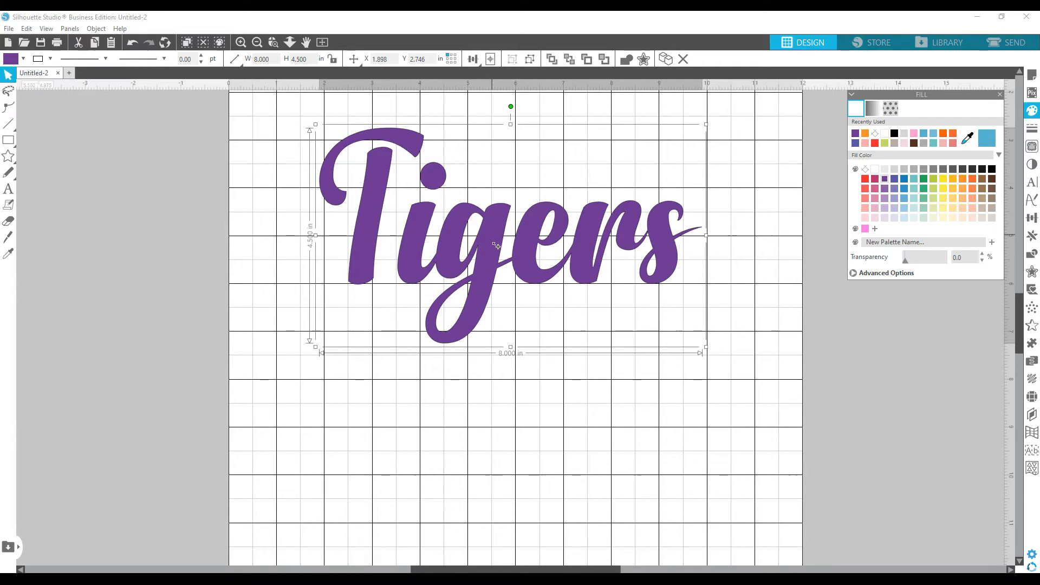
pyautogui.moveTo(495, 405); pyautogui.dragTo(492, 473)
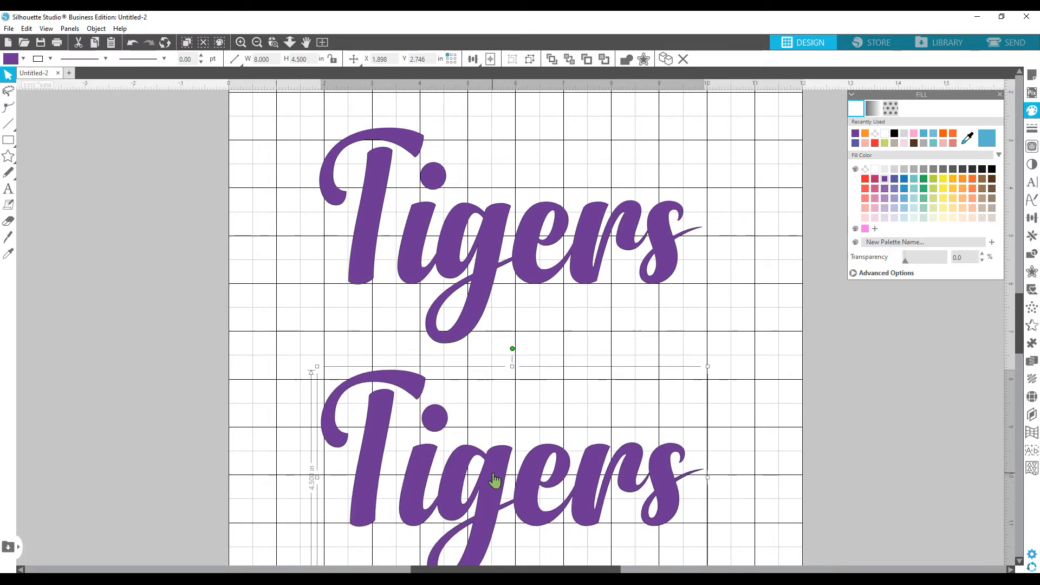
pyautogui.scroll(-2, 532, 355)
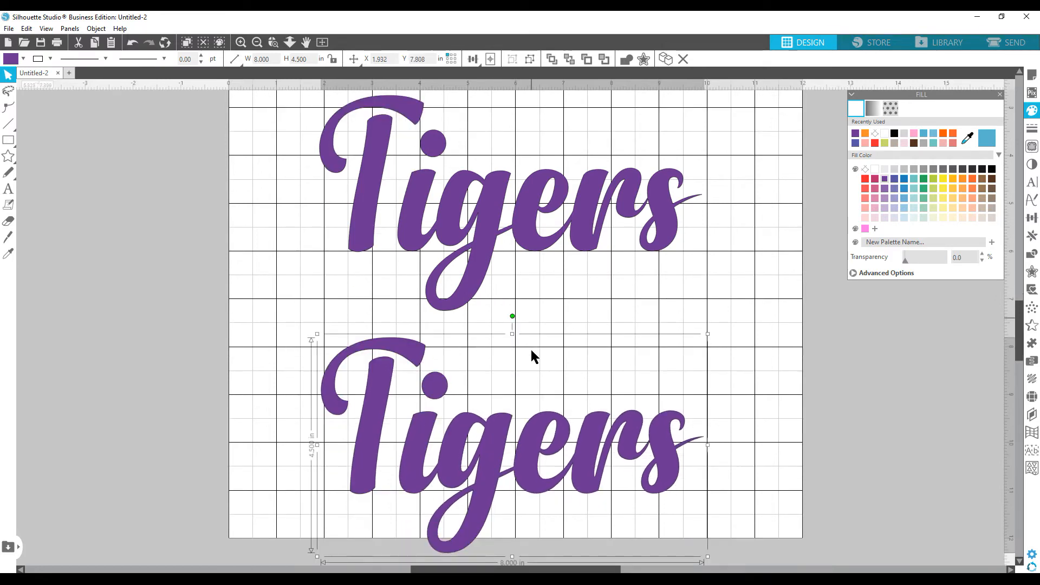
# Move both copies of the lettering up so they fit on the page one above the other
pyautogui.click(274, 42)
pyautogui.moveTo(502, 248); pyautogui.dragTo(501, 247)
pyautogui.moveTo(506, 470); pyautogui.dragTo(509, 407)
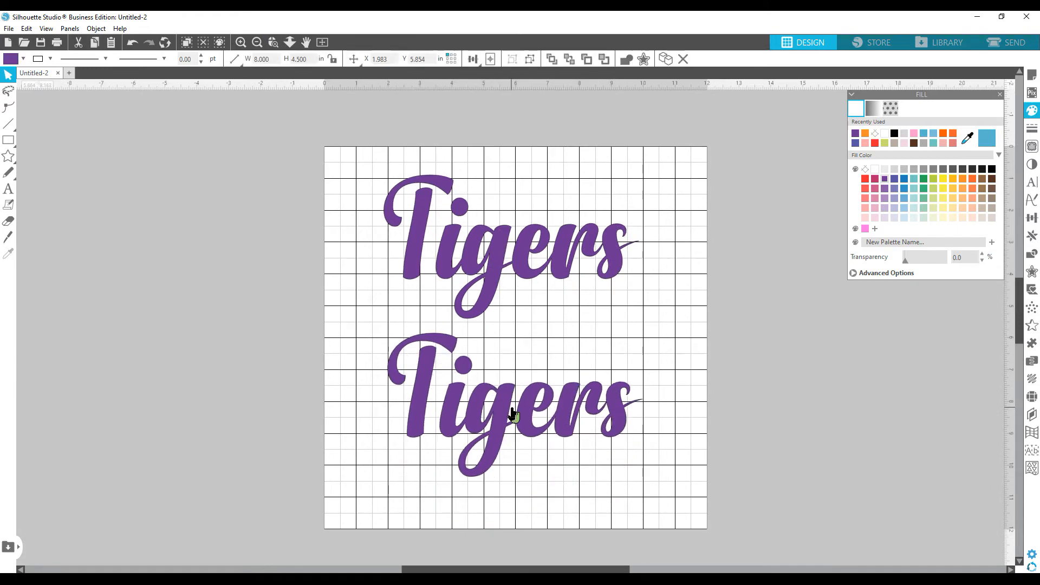
pyautogui.click(495, 252)
pyautogui.rightClick(494, 252)
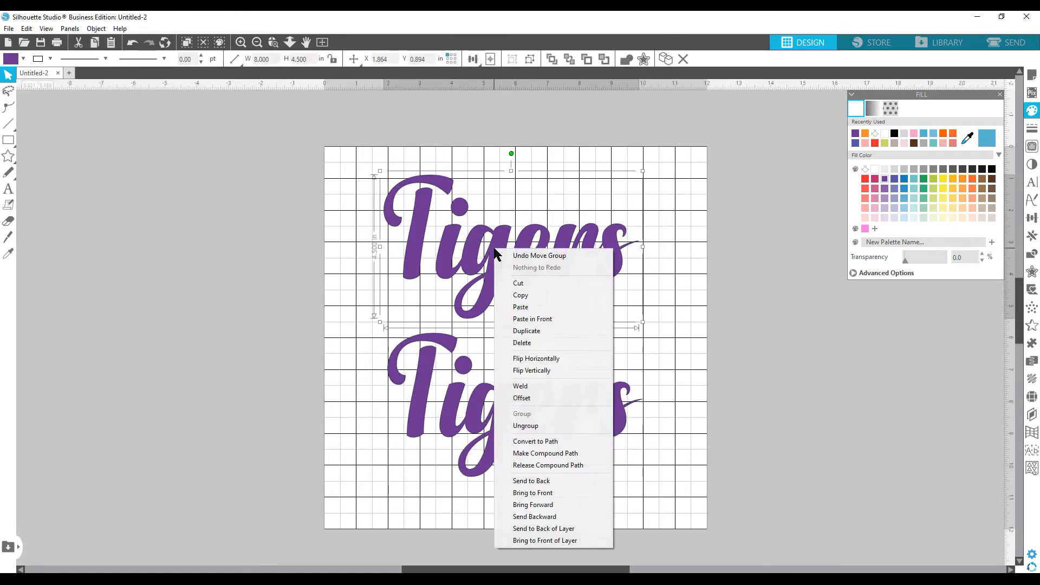
pyautogui.click(537, 336)
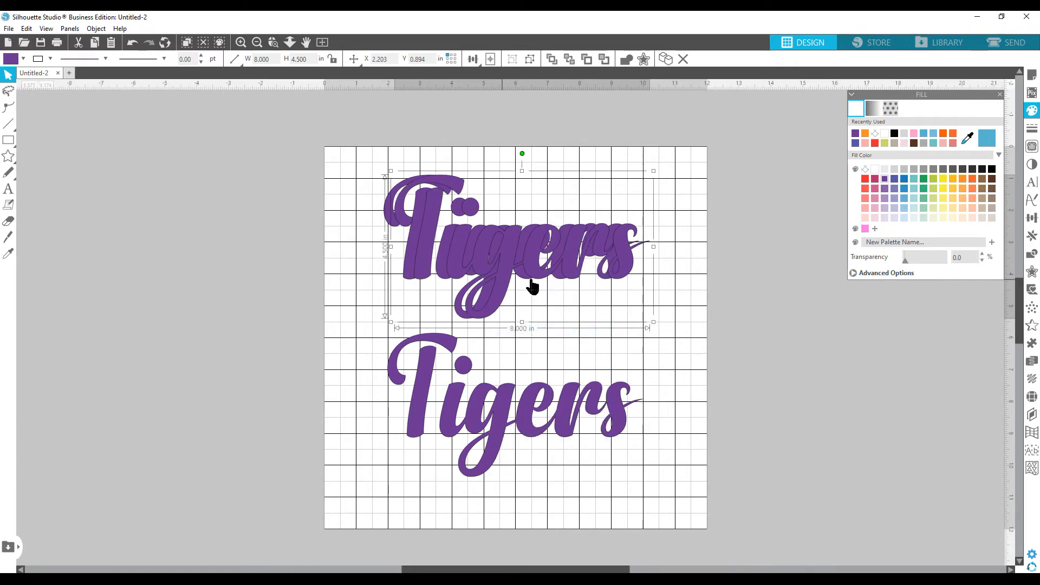
pyautogui.moveTo(513, 283); pyautogui.dragTo(736, 361)
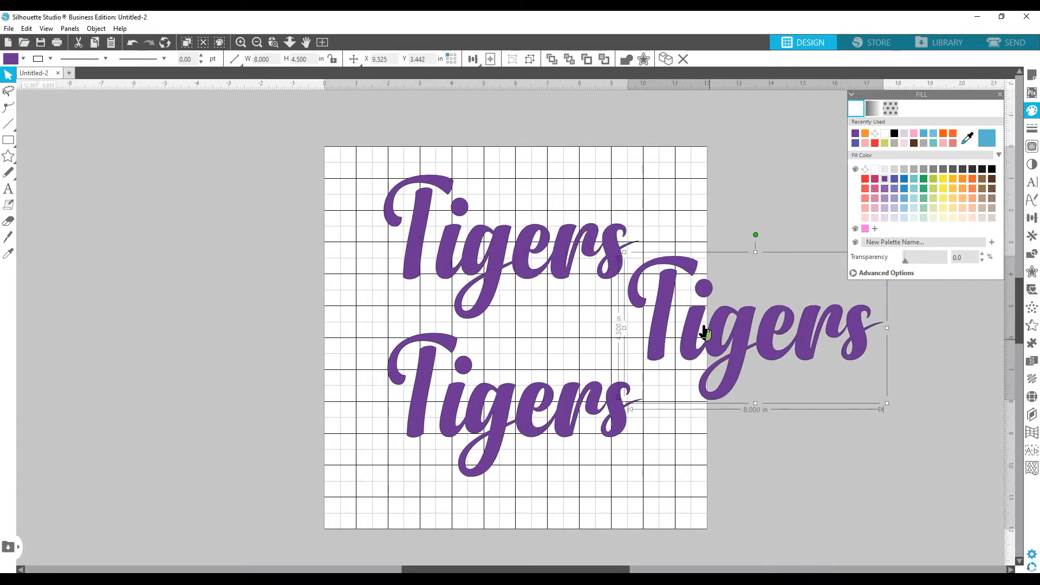
pyautogui.press('Delete')
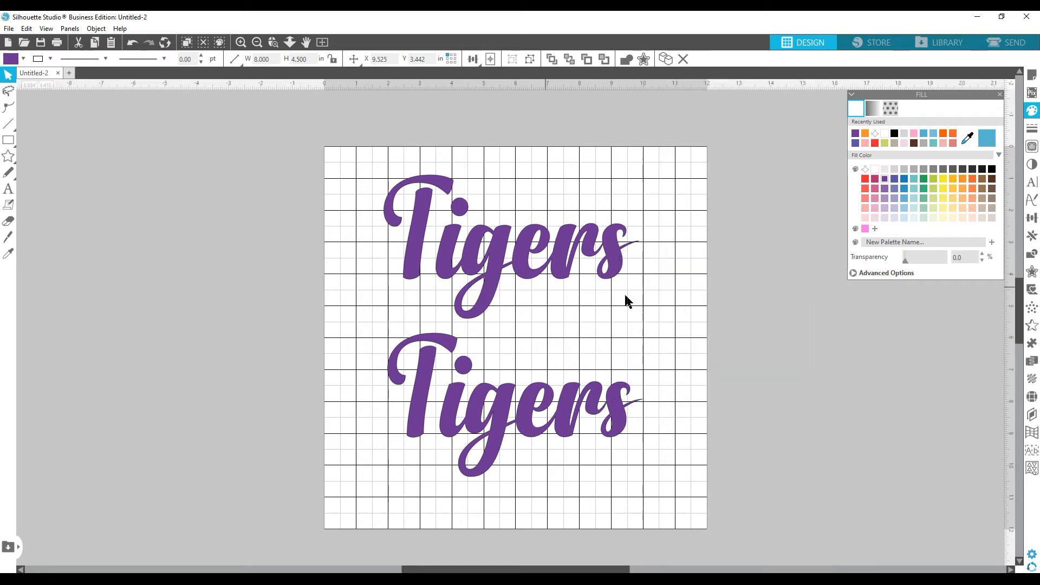
# Move the upper lettering slightly up and the lower lettering slightly down to widen the gap between them
pyautogui.moveTo(490, 267); pyautogui.dragTo(490, 263)
pyautogui.click(491, 429)
pyautogui.moveTo(506, 408); pyautogui.dragTo(506, 415)
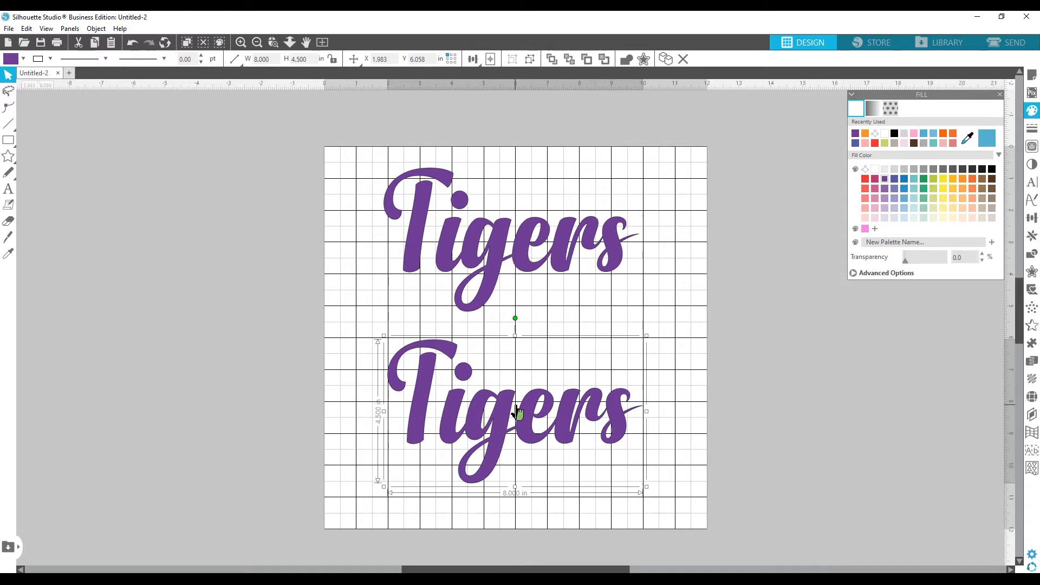
# Add a rounded-corner offset of 0.135 in around the lower Tigers lettering
pyautogui.click(1032, 273)
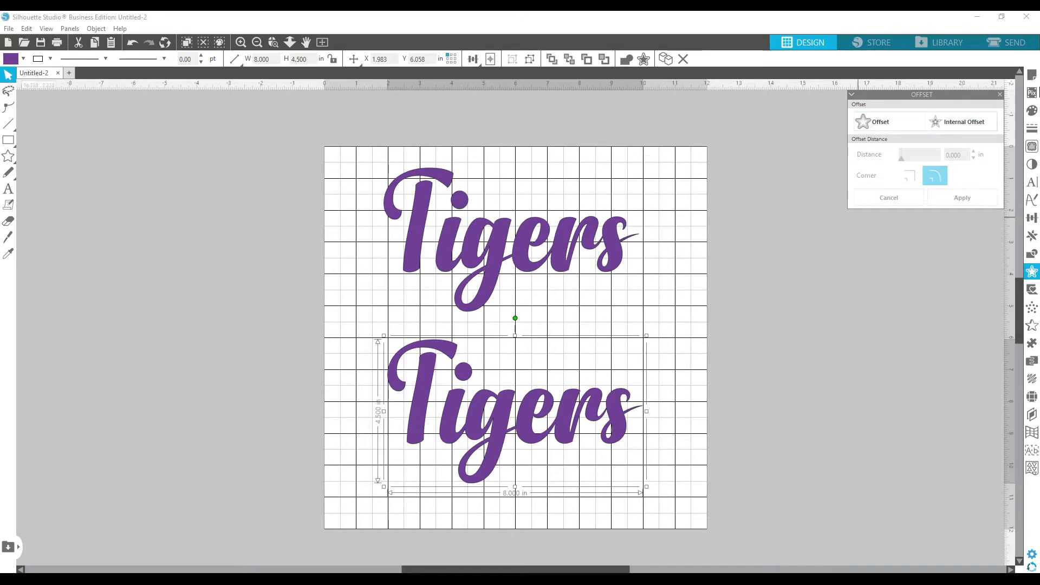
pyautogui.click(879, 124)
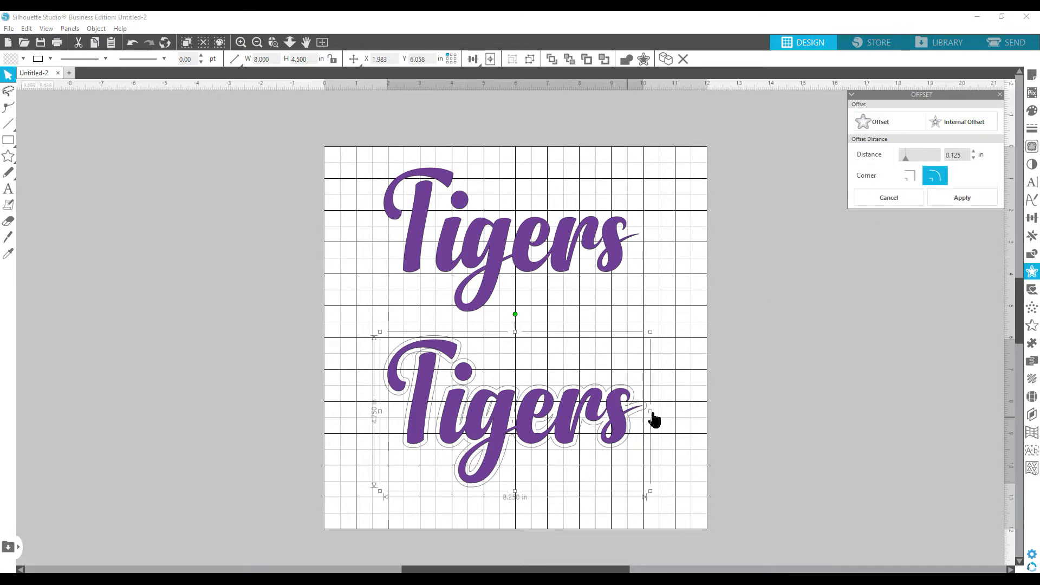
pyautogui.click(974, 153)
pyautogui.click(974, 152)
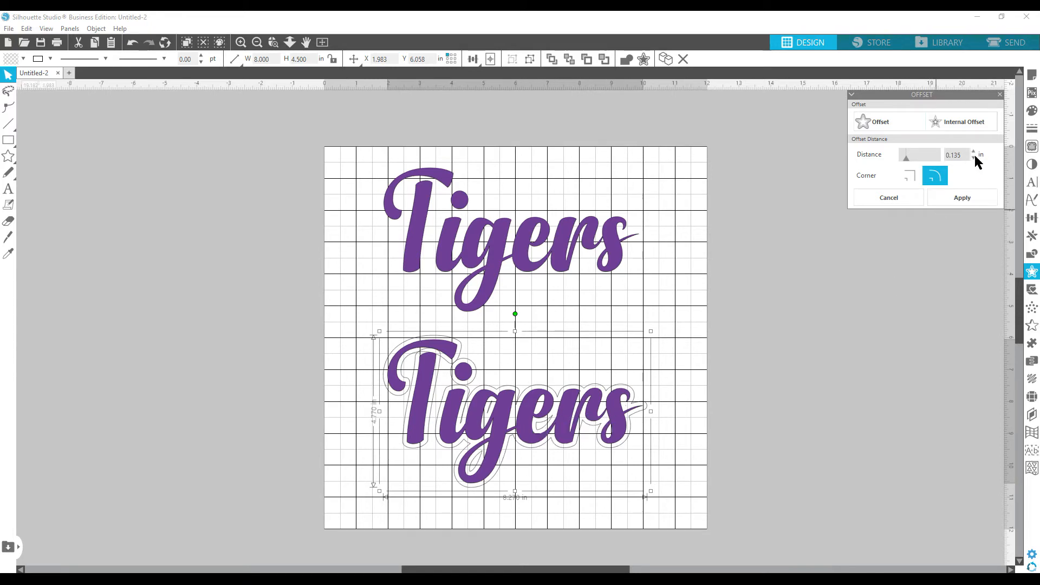
pyautogui.click(241, 42)
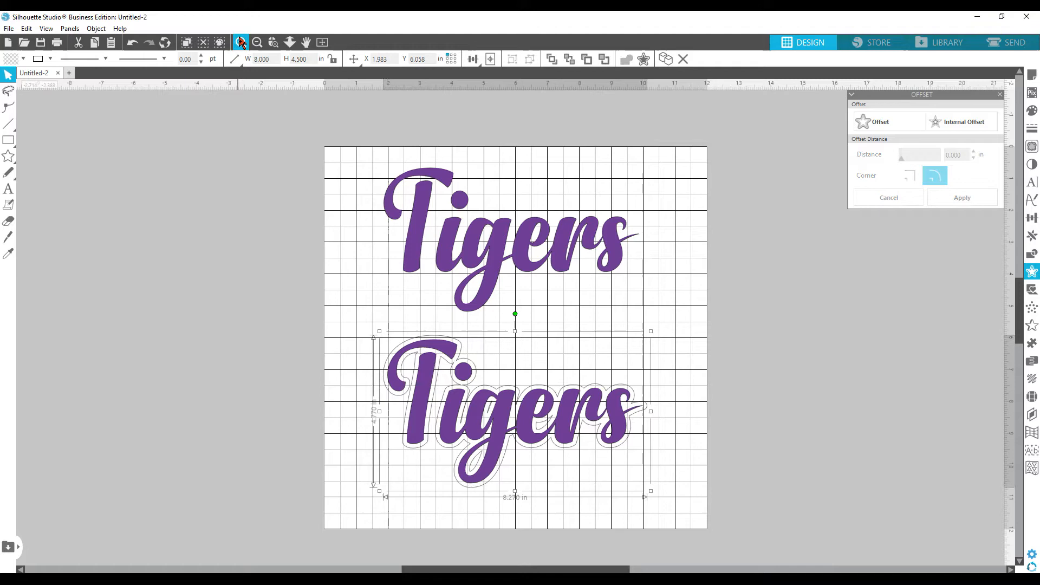
pyautogui.scroll(-3, 400, 255)
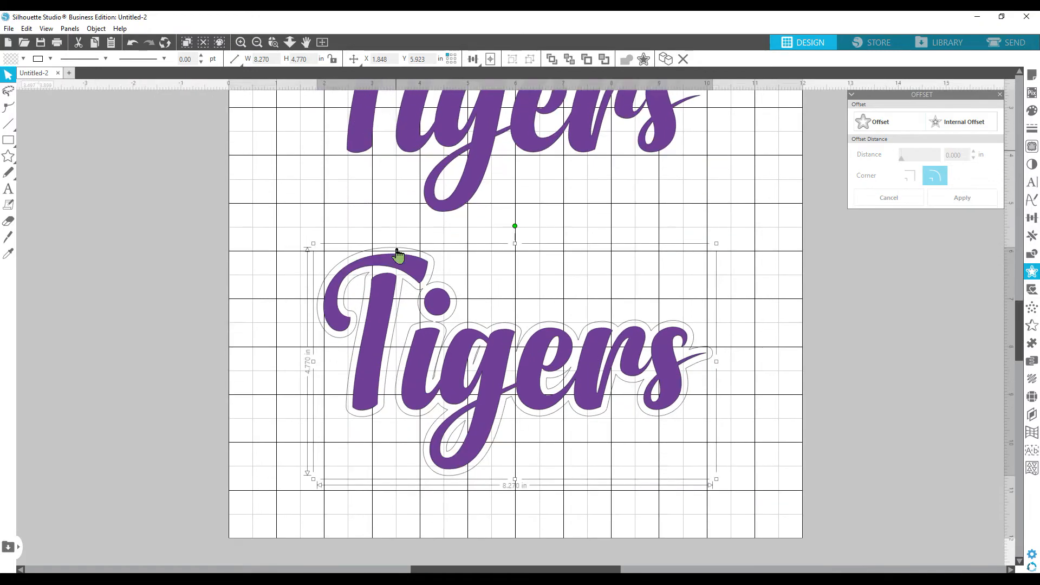
# Hide the design area's grid in the page setup
pyautogui.click(1032, 74)
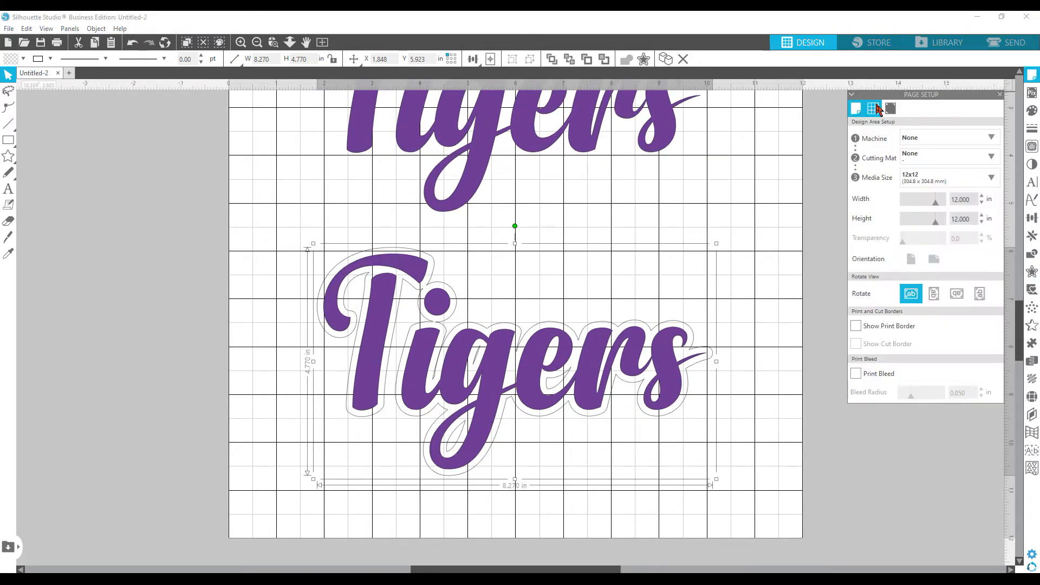
pyautogui.click(873, 109)
pyautogui.click(879, 136)
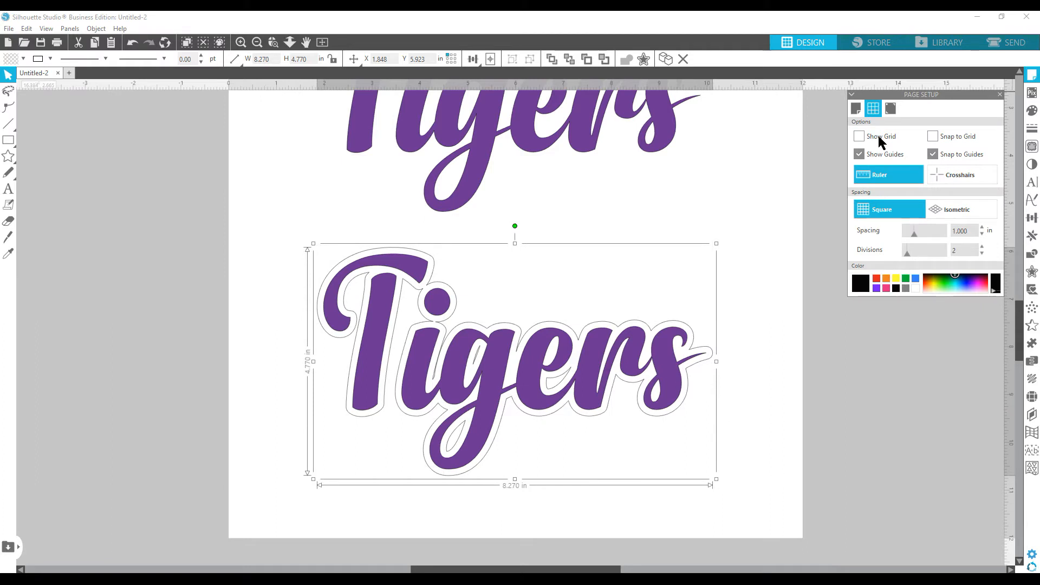
# Delete the current offset and outline the lower lettering with a rounded-corner offset of 0.150 in
pyautogui.click(1032, 273)
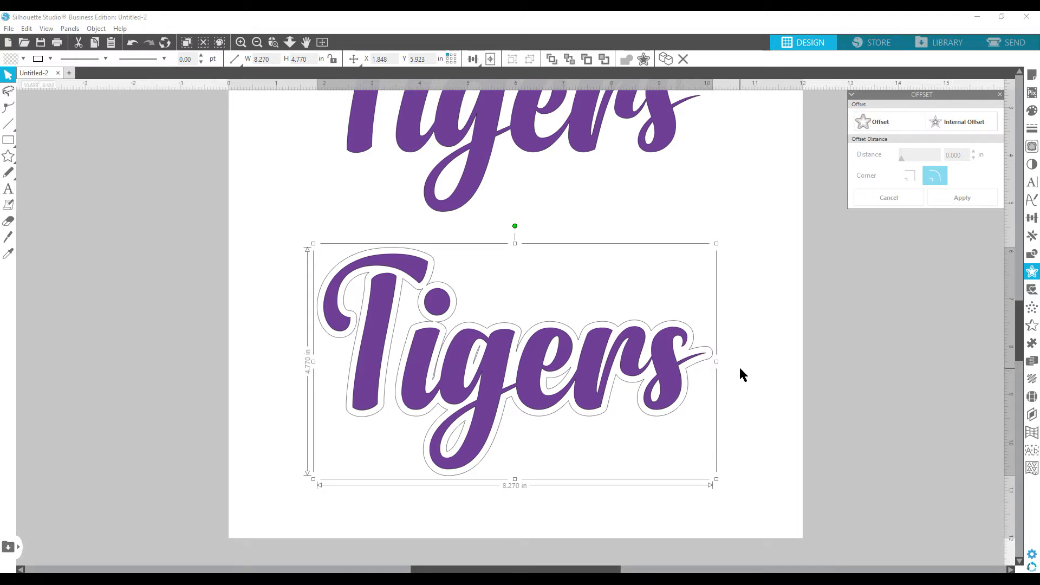
pyautogui.press('Delete')
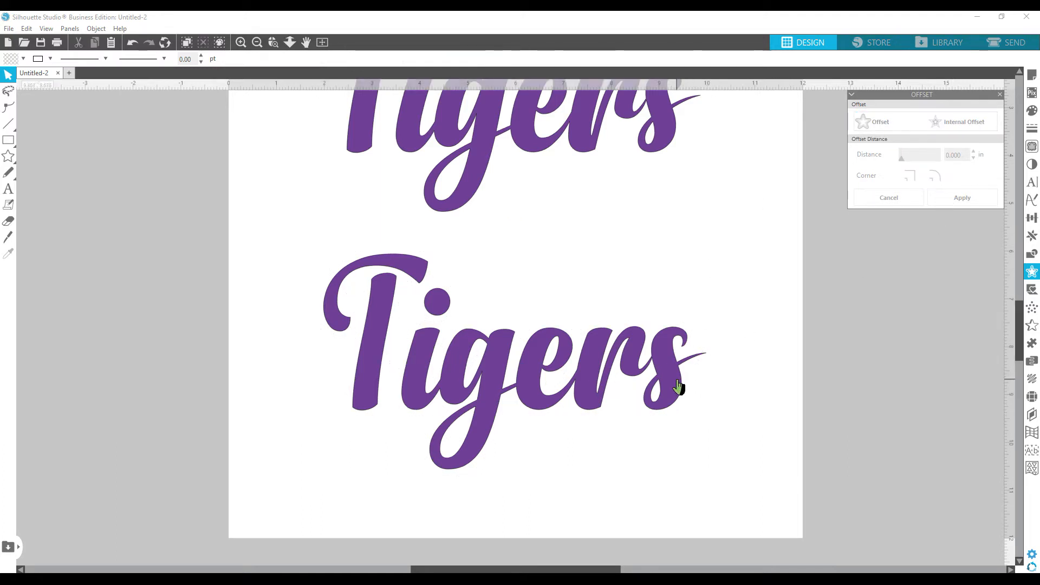
pyautogui.click(679, 388)
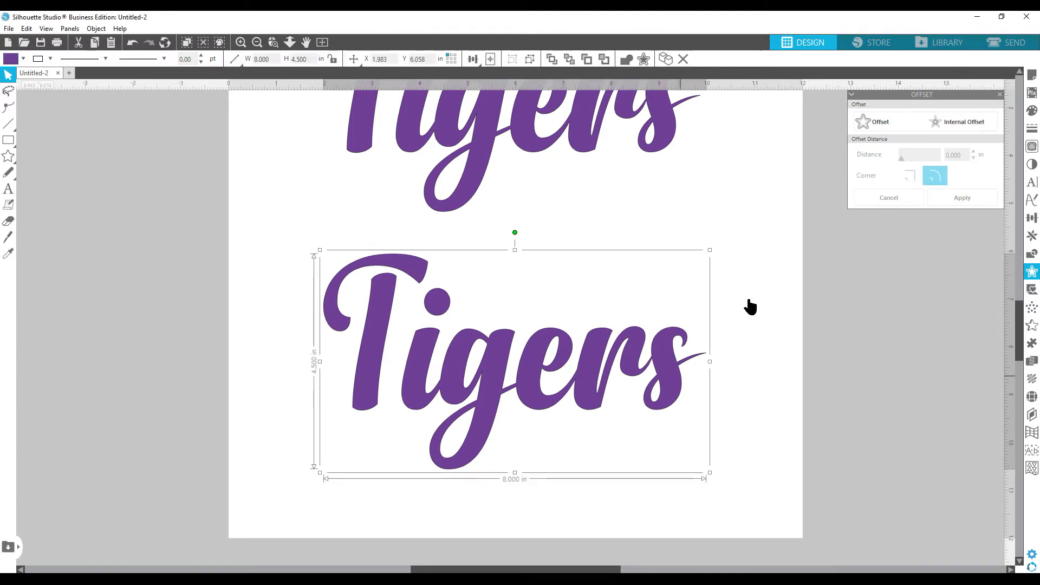
pyautogui.click(870, 124)
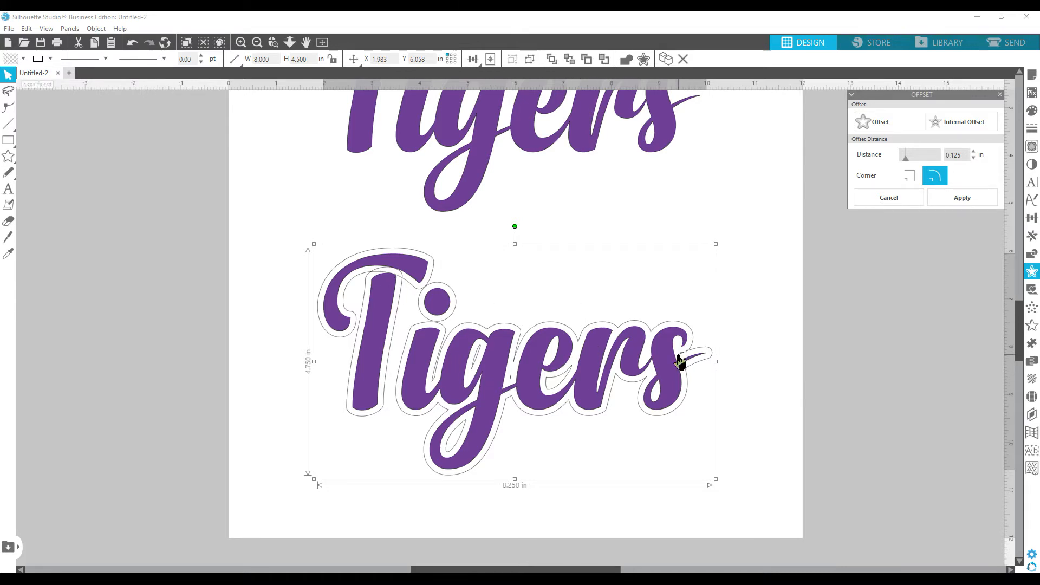
pyautogui.click(973, 152)
pyautogui.click(973, 153)
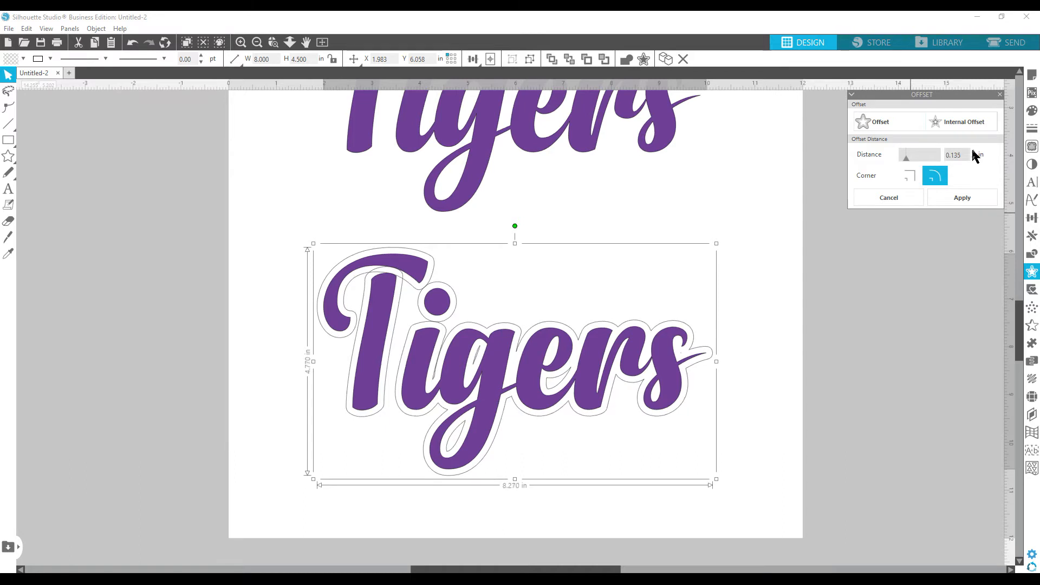
pyautogui.click(972, 152)
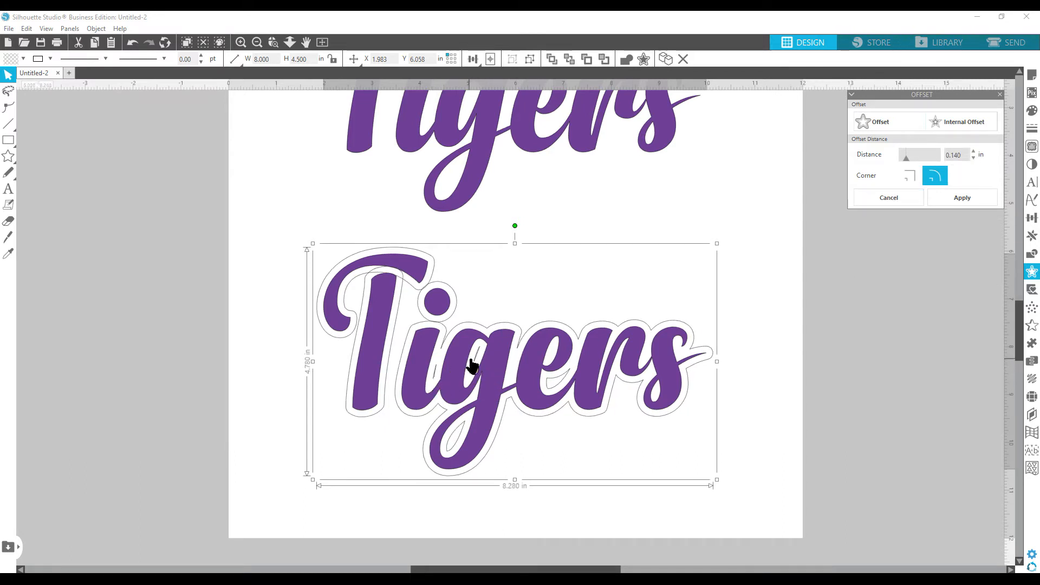
pyautogui.click(973, 152)
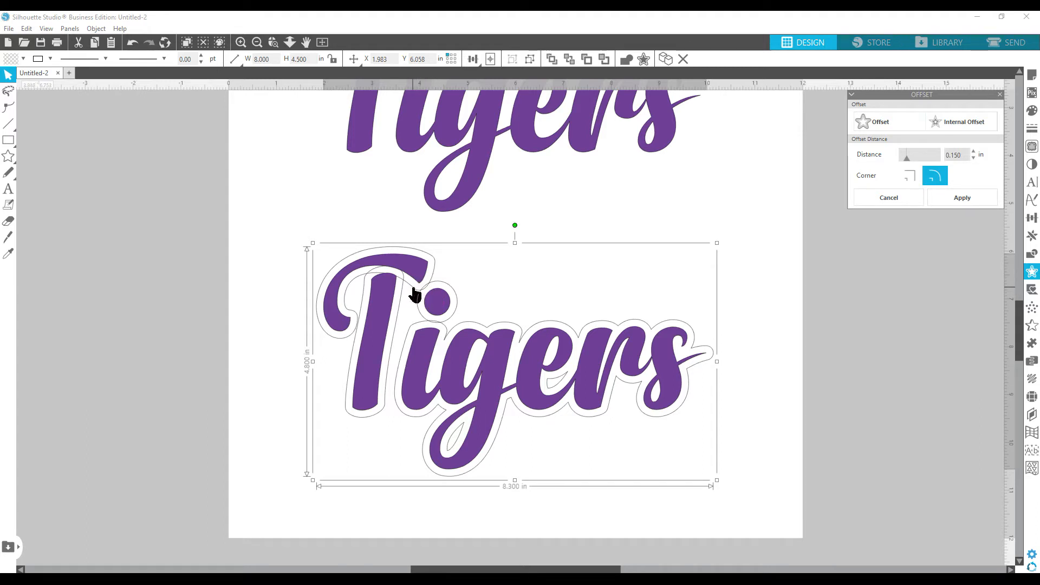
pyautogui.click(973, 201)
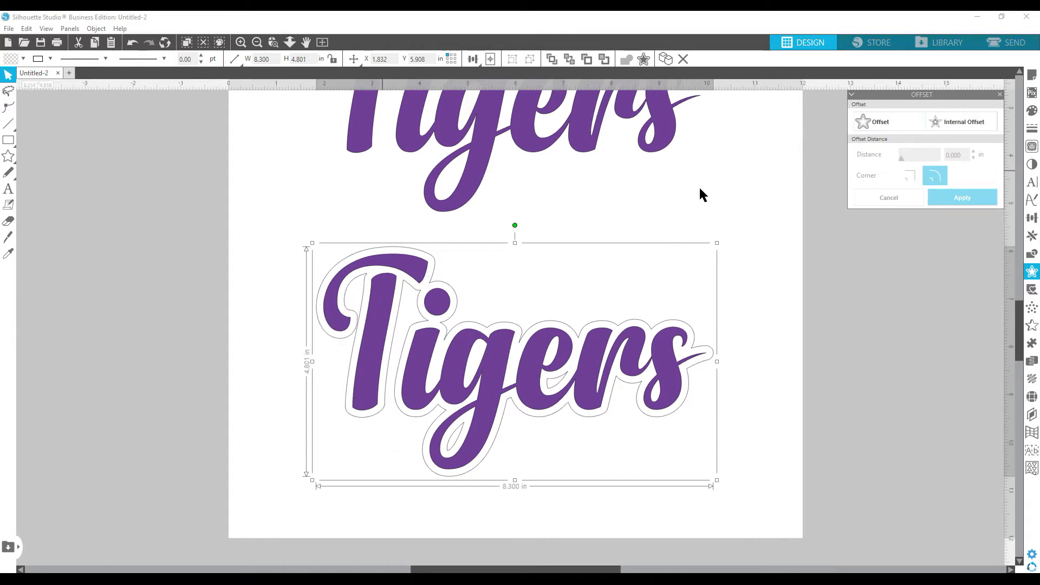
# Fill the lower lettering's offset shape with golden yellow and deselect it
pyautogui.click(1033, 112)
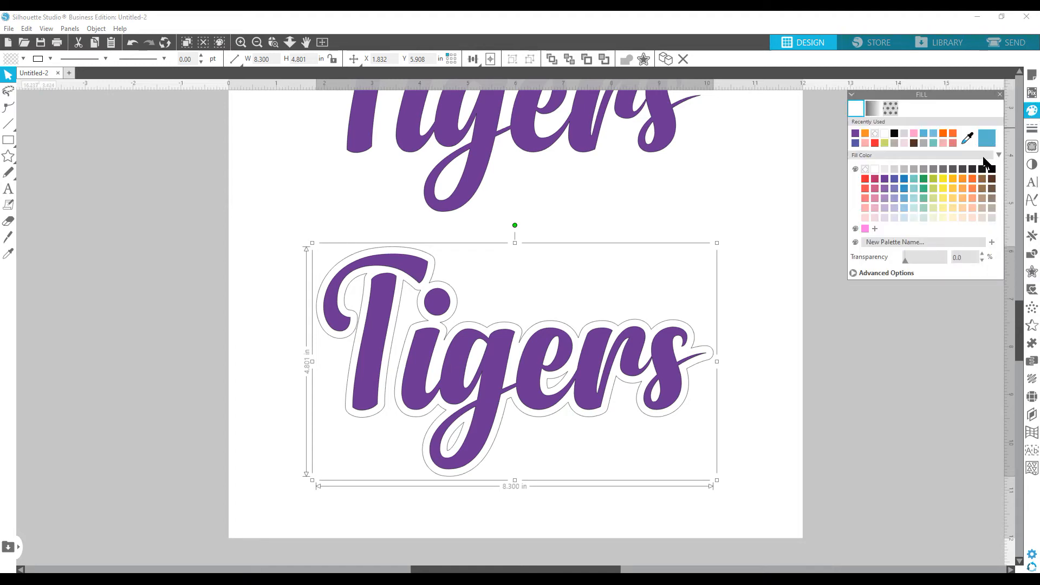
pyautogui.click(954, 179)
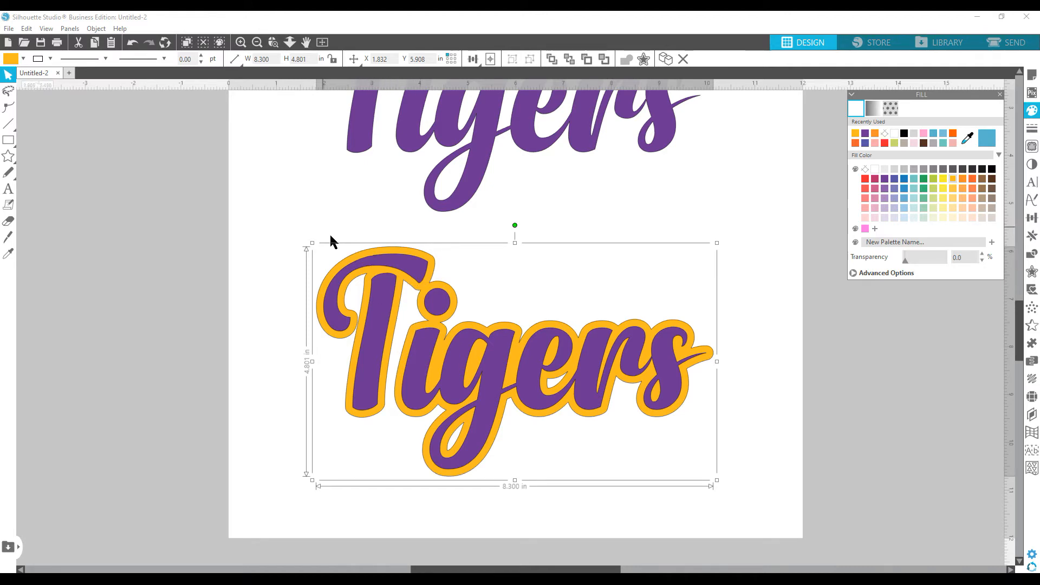
pyautogui.click(285, 315)
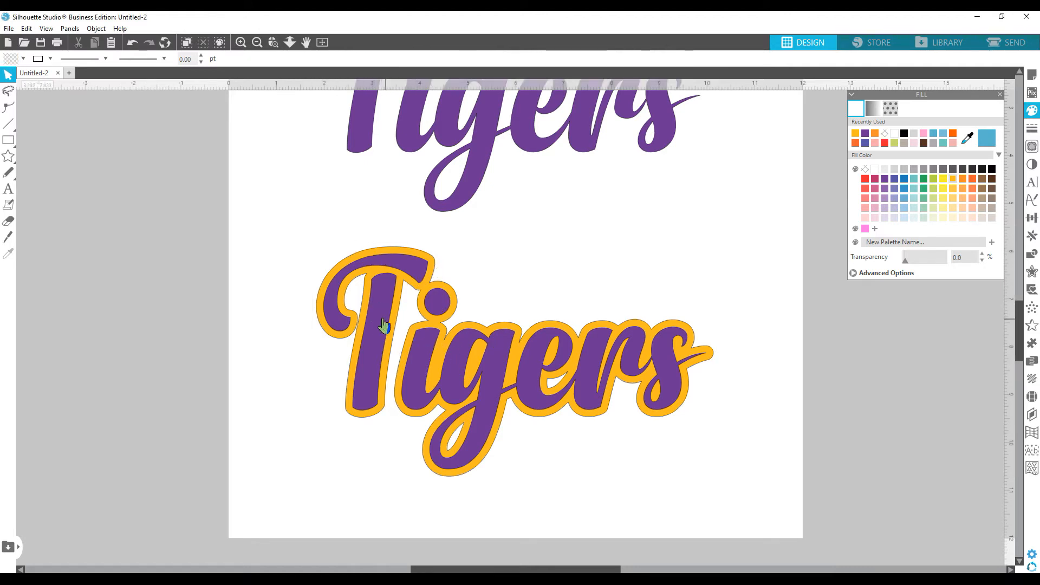
# Try moving the lower purple lettering down off its yellow offset and undo the moves
pyautogui.moveTo(386, 295); pyautogui.dragTo(378, 401)
pyautogui.click(134, 43)
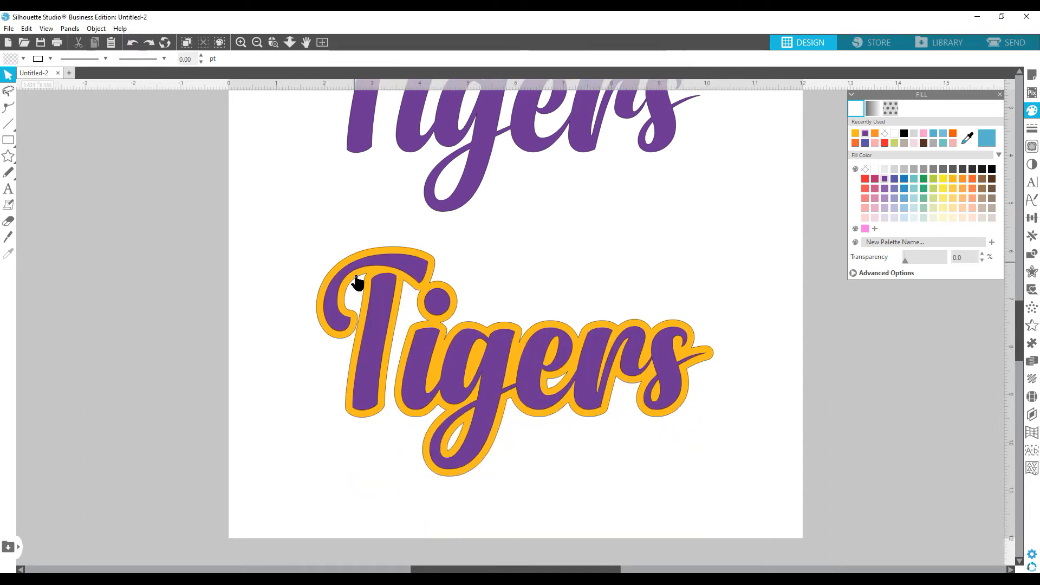
pyautogui.moveTo(383, 293); pyautogui.dragTo(382, 353)
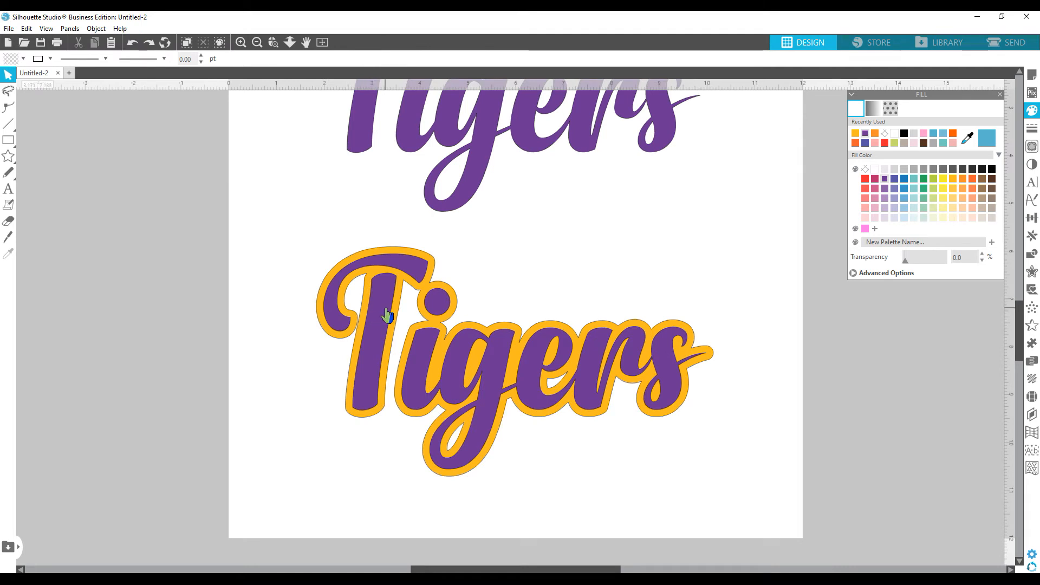
# Select the lower purple lettering together with its yellow offset and subtract the lettering's shape from the offset
pyautogui.moveTo(626, 436); pyautogui.dragTo(294, 260)
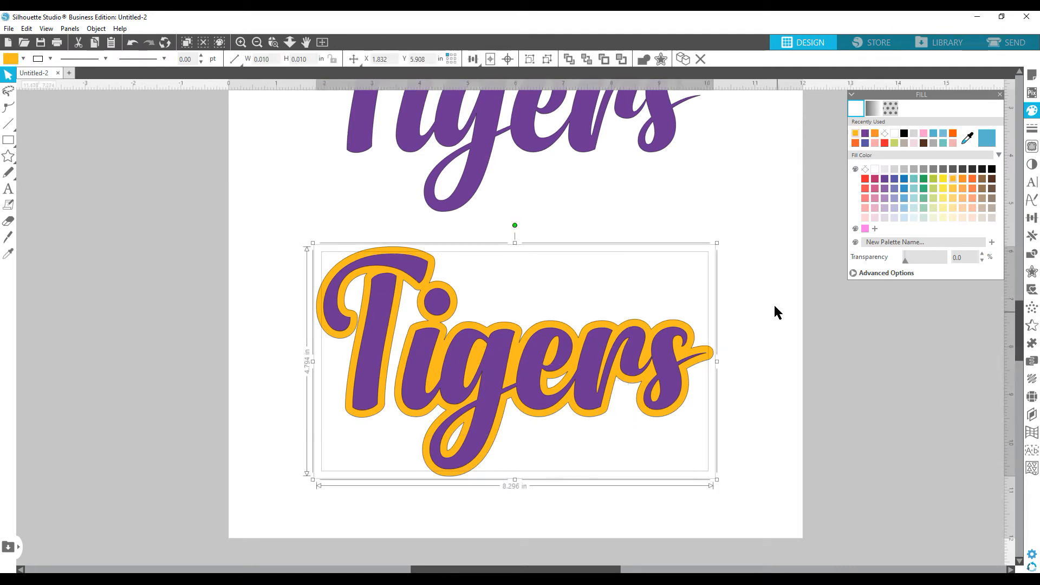
pyautogui.click(1033, 254)
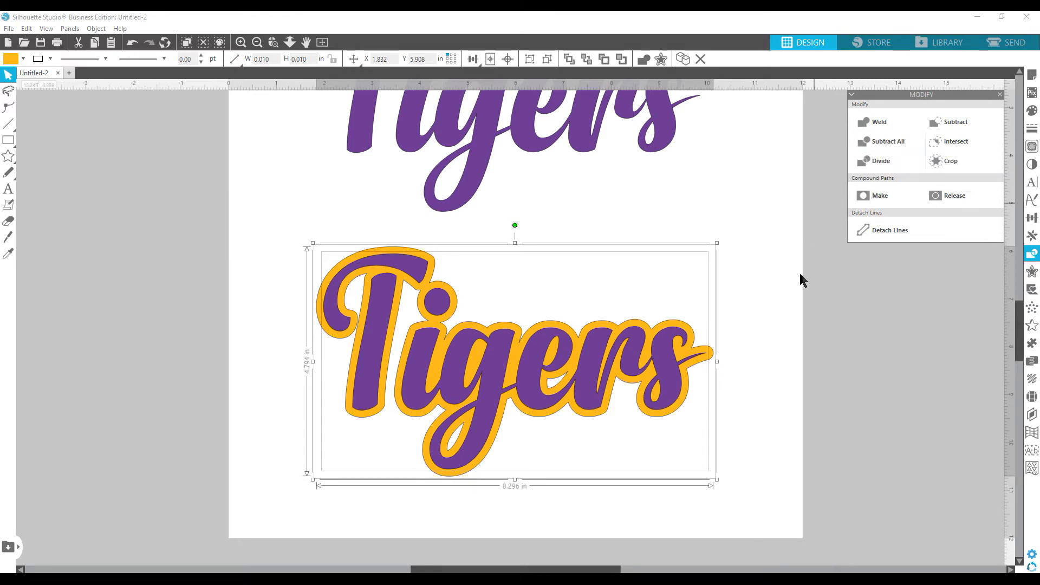
pyautogui.click(750, 320)
# Move the lower purple lettering down and the yellow outline slightly up to separate them, and undo both moves
pyautogui.moveTo(537, 368); pyautogui.dragTo(551, 525)
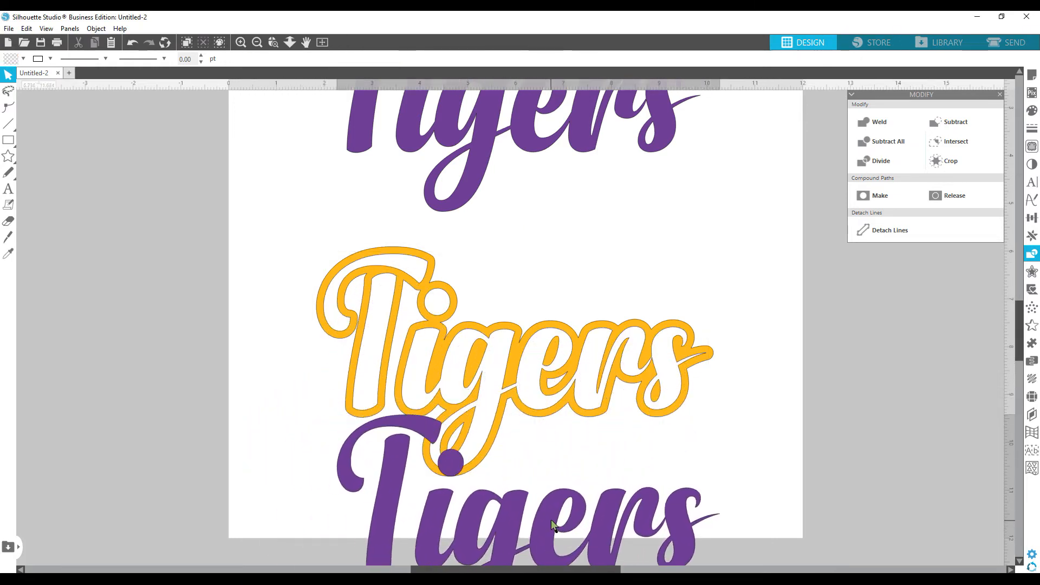
pyautogui.moveTo(511, 395); pyautogui.dragTo(511, 355)
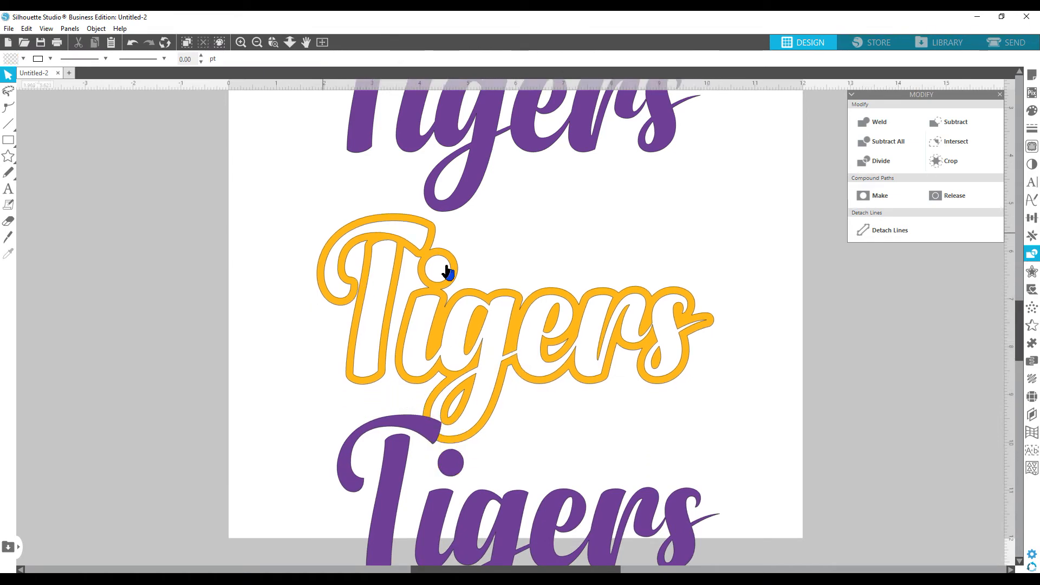
pyautogui.click(132, 42)
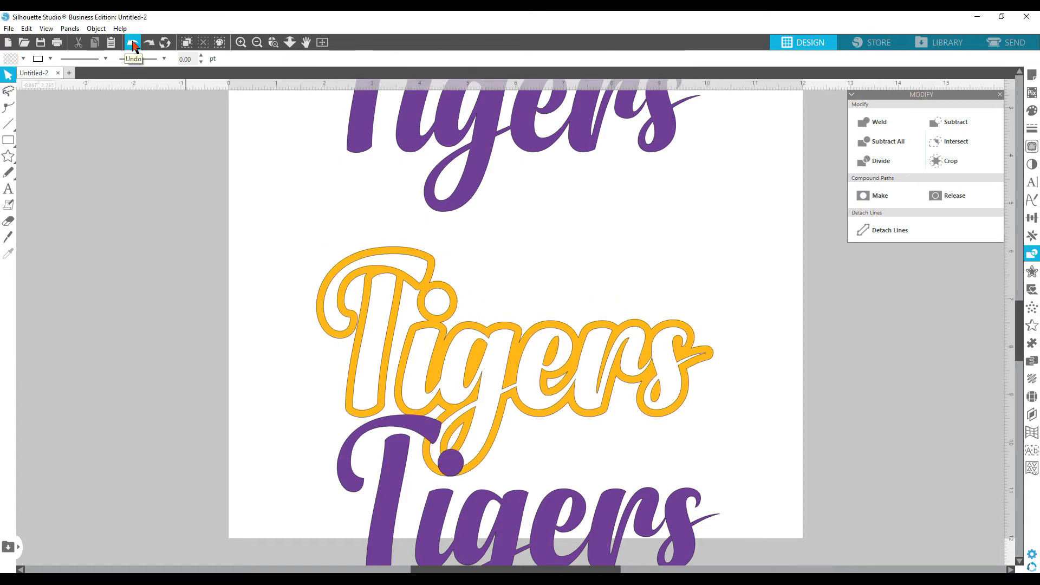
pyautogui.click(132, 42)
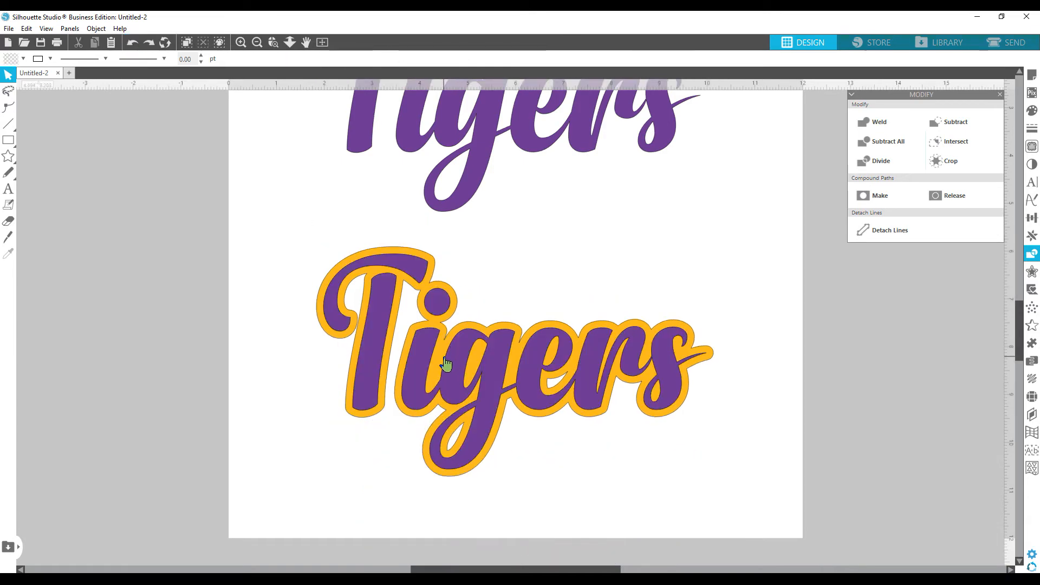
# Move the lower purple lettering down so it only partly overlaps the hollow yellow outline, and select each piece separately
pyautogui.hotkey('ctrl', 'y')
pyautogui.click(425, 285)
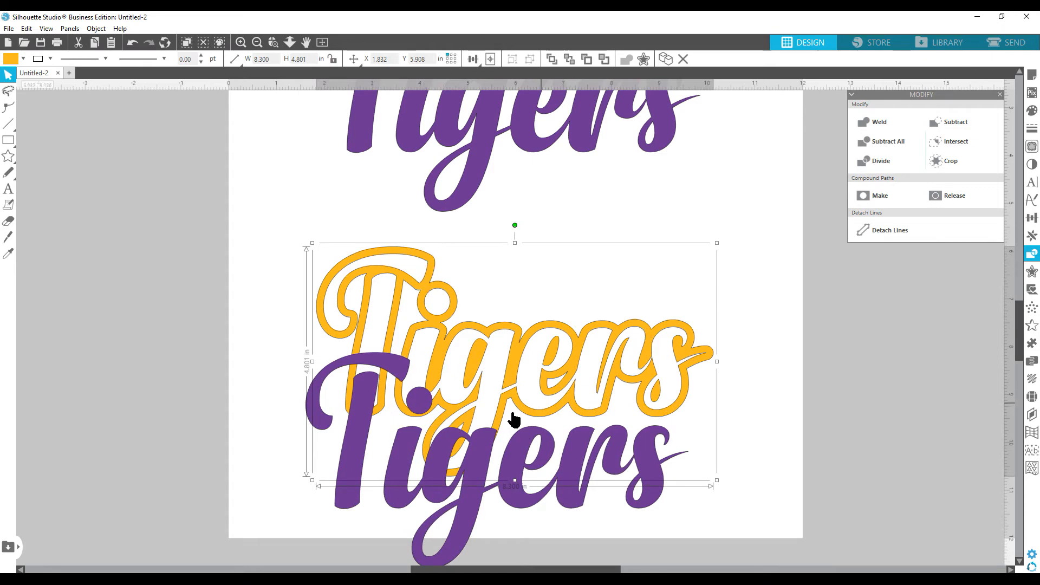
pyautogui.click(486, 476)
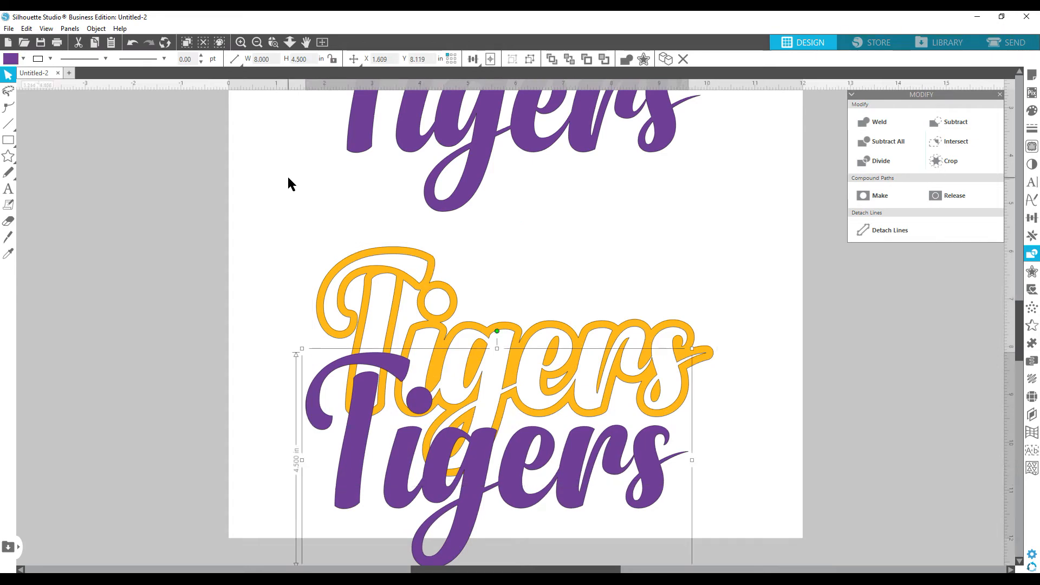
pyautogui.moveTo(395, 463); pyautogui.dragTo(401, 473)
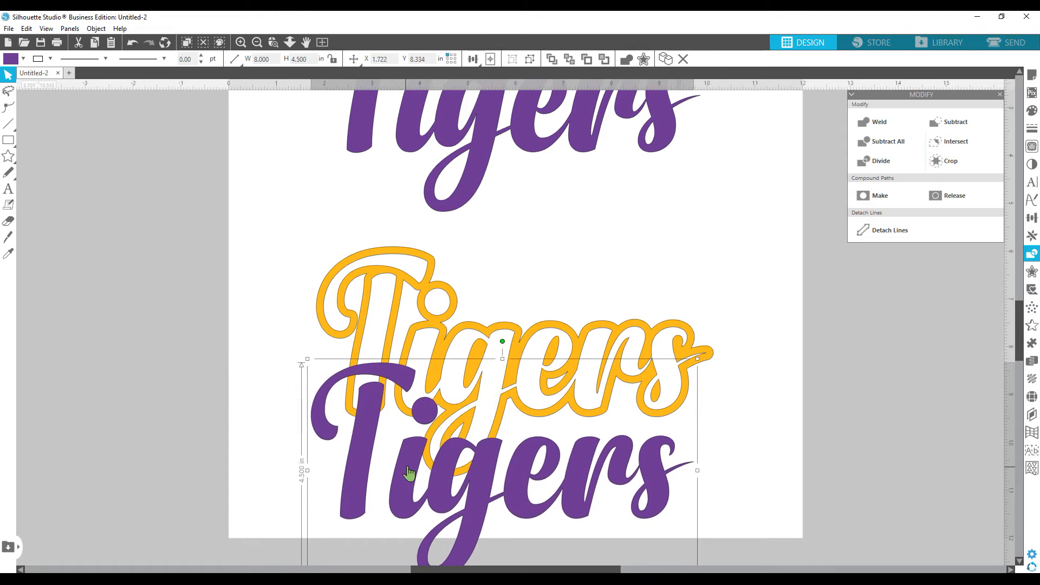
pyautogui.click(395, 281)
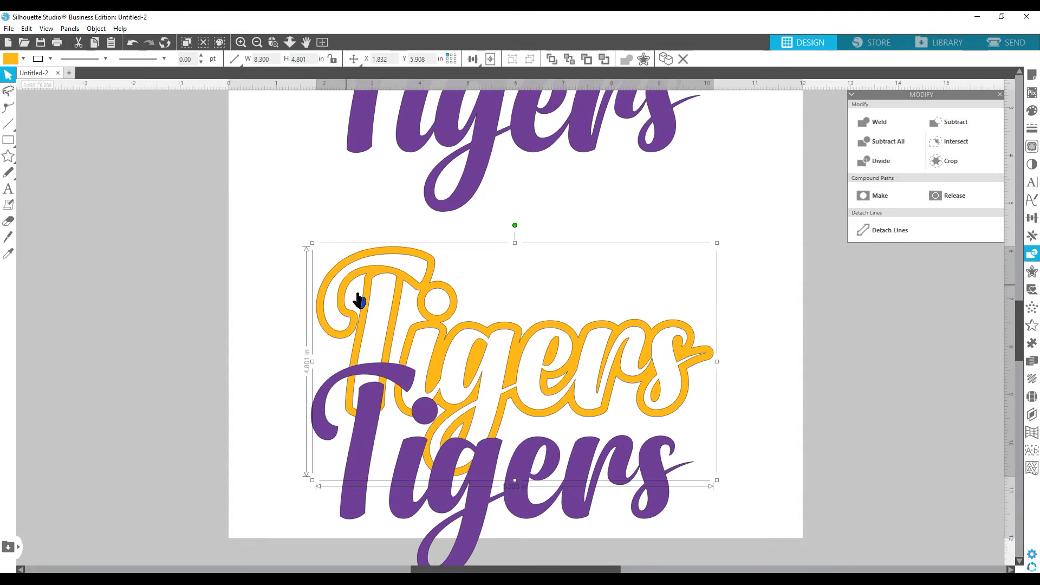
pyautogui.click(357, 510)
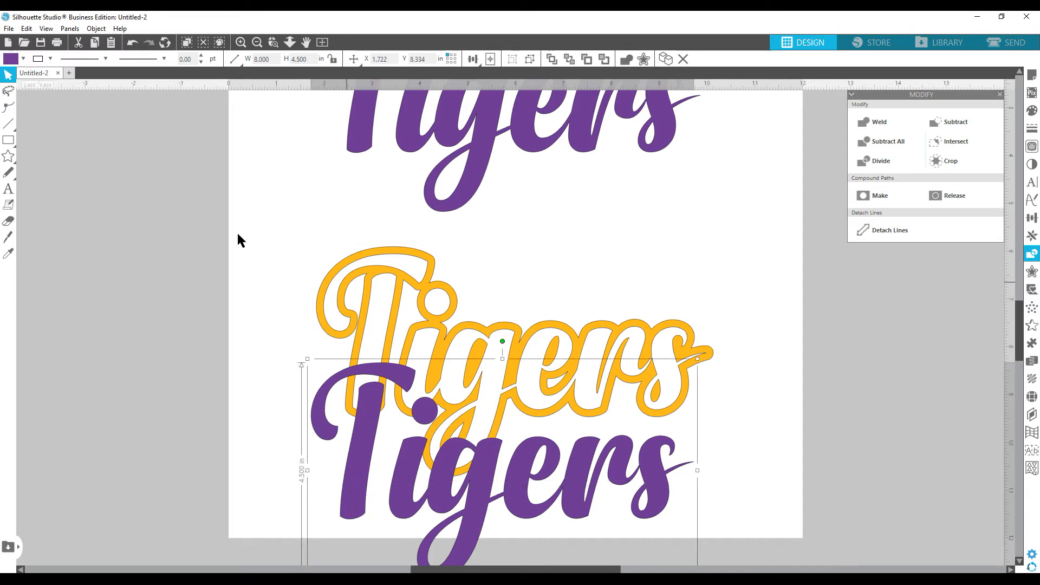
# Undo the moves of the lower purple lettering back to its place inside the yellow outline
pyautogui.click(130, 44)
pyautogui.click(130, 44)
pyautogui.click(132, 45)
pyautogui.click(131, 45)
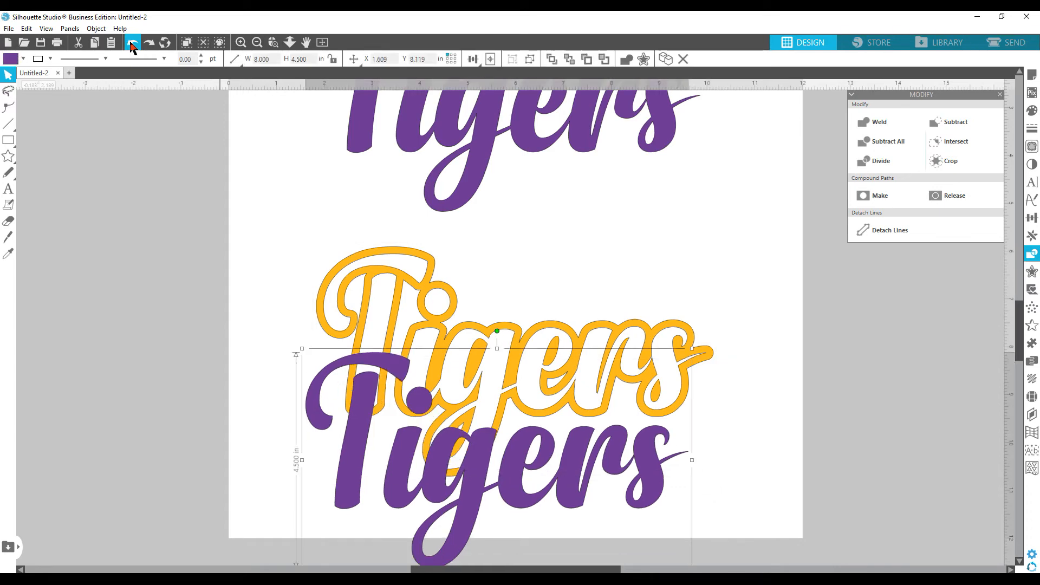
pyautogui.click(132, 45)
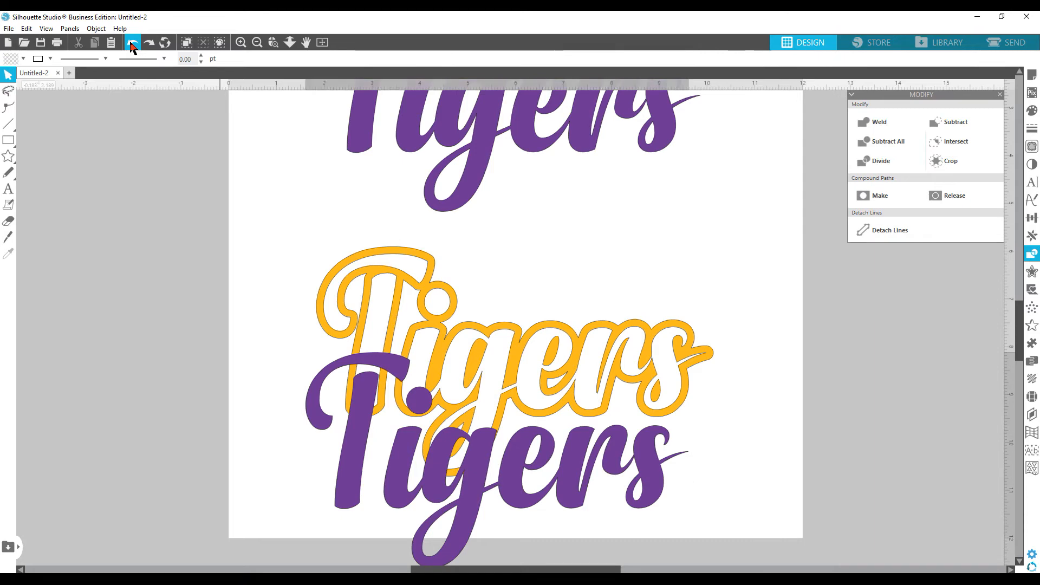
pyautogui.click(132, 45)
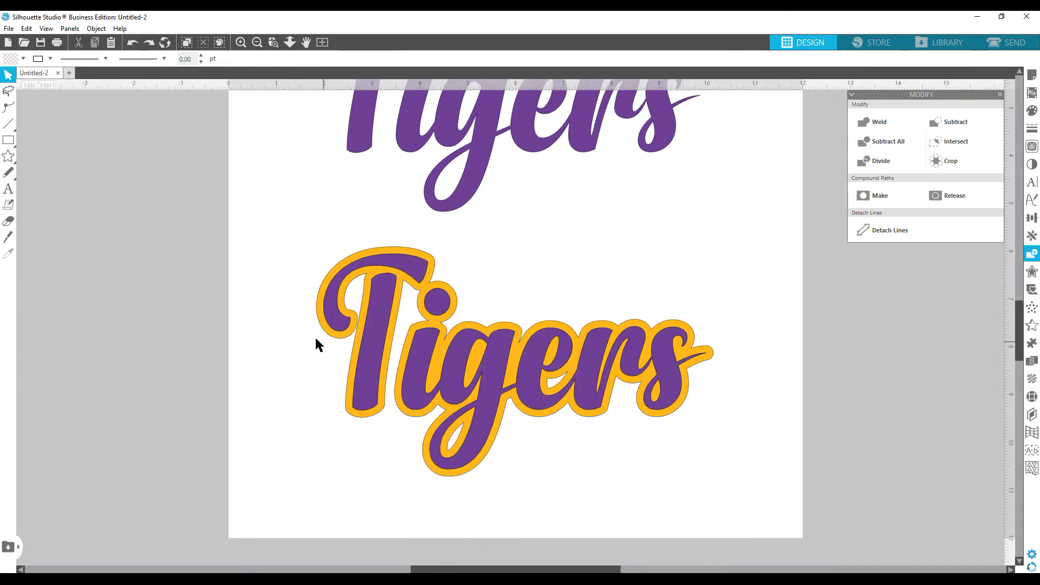
pyautogui.scroll(2, 287, 269)
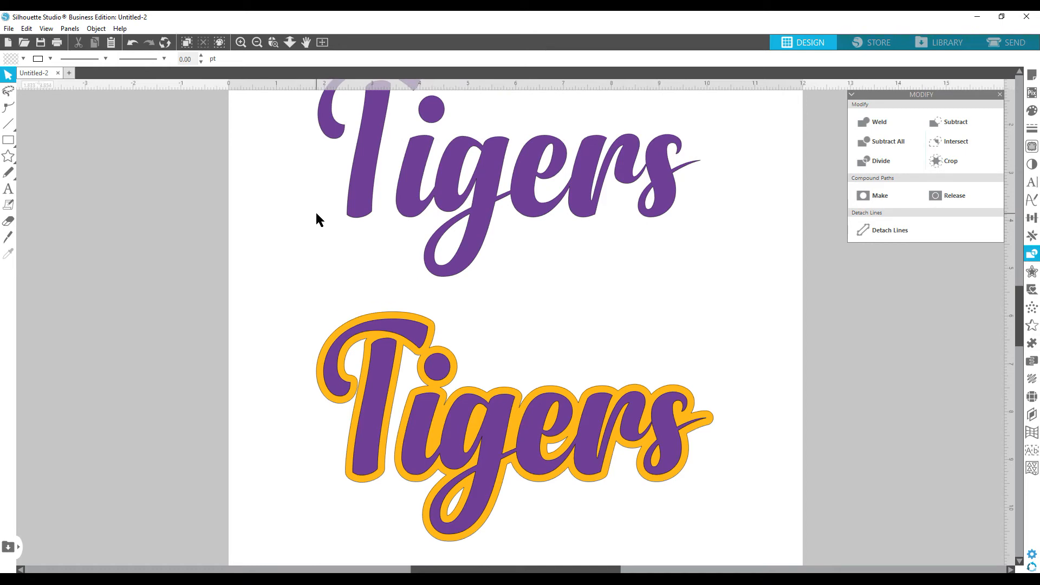
# Move the upper purple lettering slightly right and down, and shift the lower lettering with its yellow outline slightly
pyautogui.moveTo(371, 187); pyautogui.dragTo(391, 221)
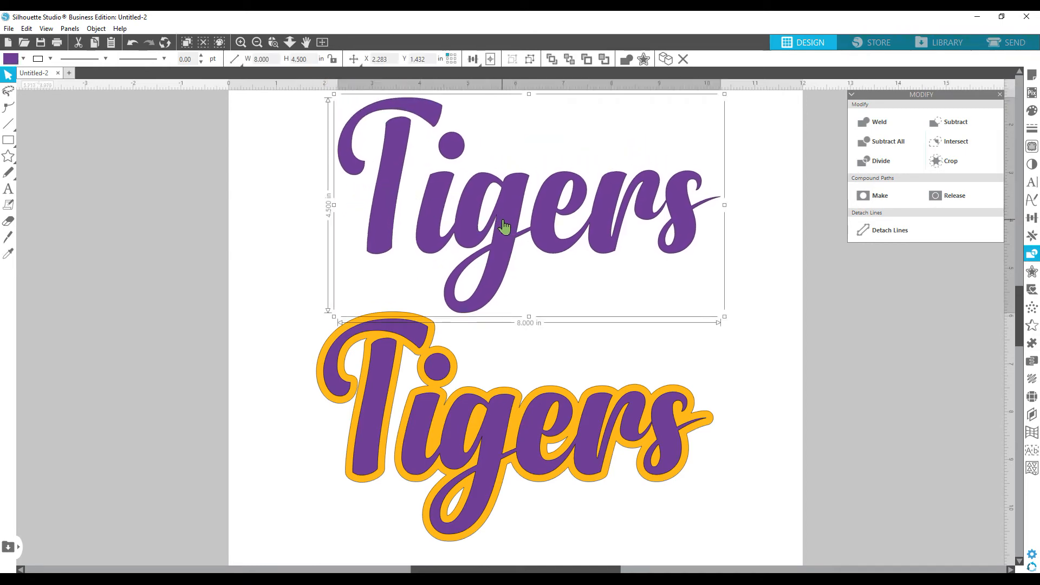
pyautogui.moveTo(289, 398); pyautogui.dragTo(346, 420)
pyautogui.moveTo(496, 428); pyautogui.dragTo(500, 437)
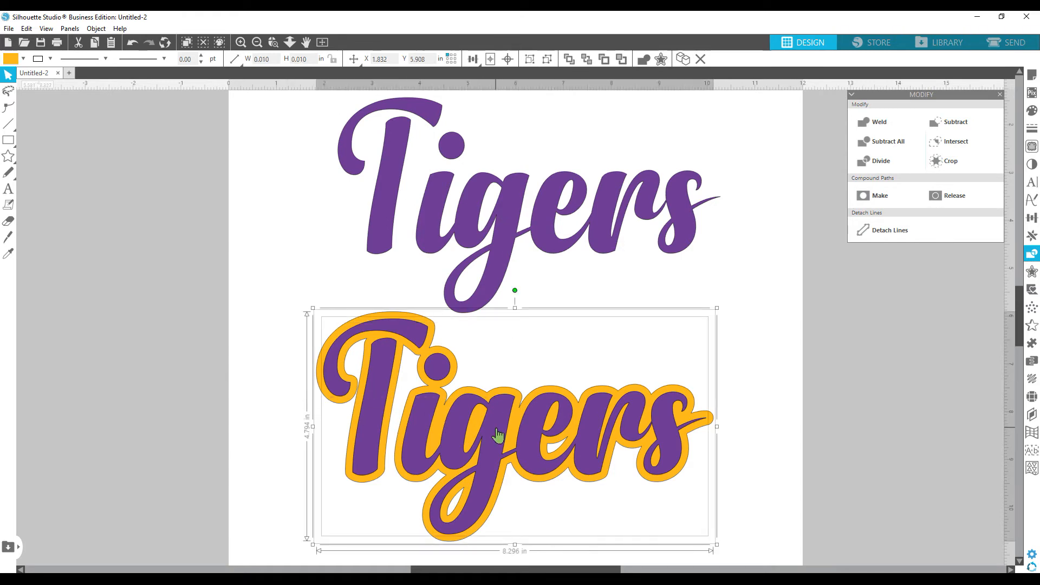
pyautogui.scroll(-1, 500, 441)
pyautogui.click(768, 369)
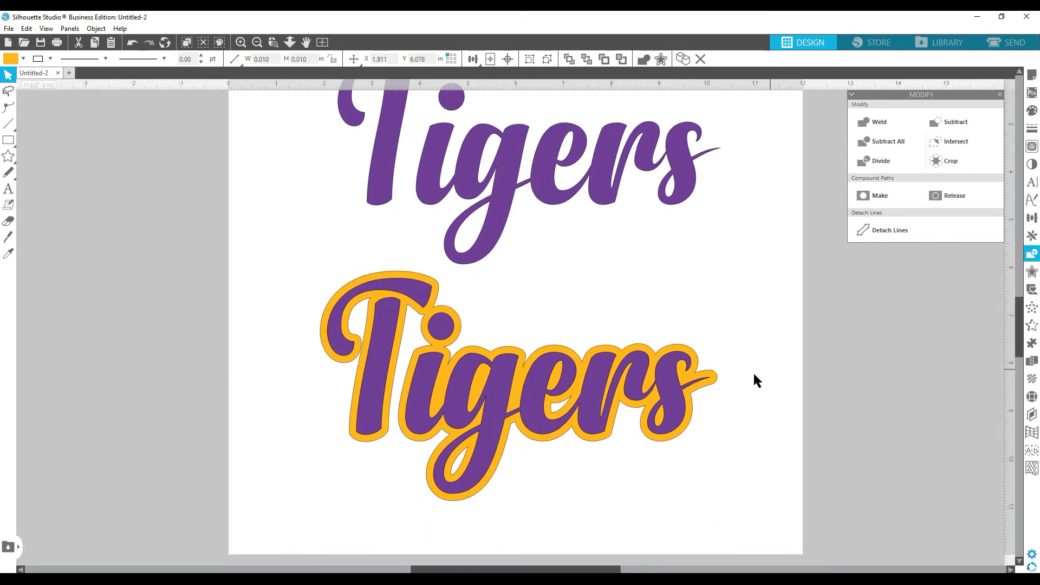
# Move the lower purple lettering down out of its yellow outline, and undo the move
pyautogui.moveTo(670, 398); pyautogui.dragTo(661, 468)
pyautogui.click(621, 479)
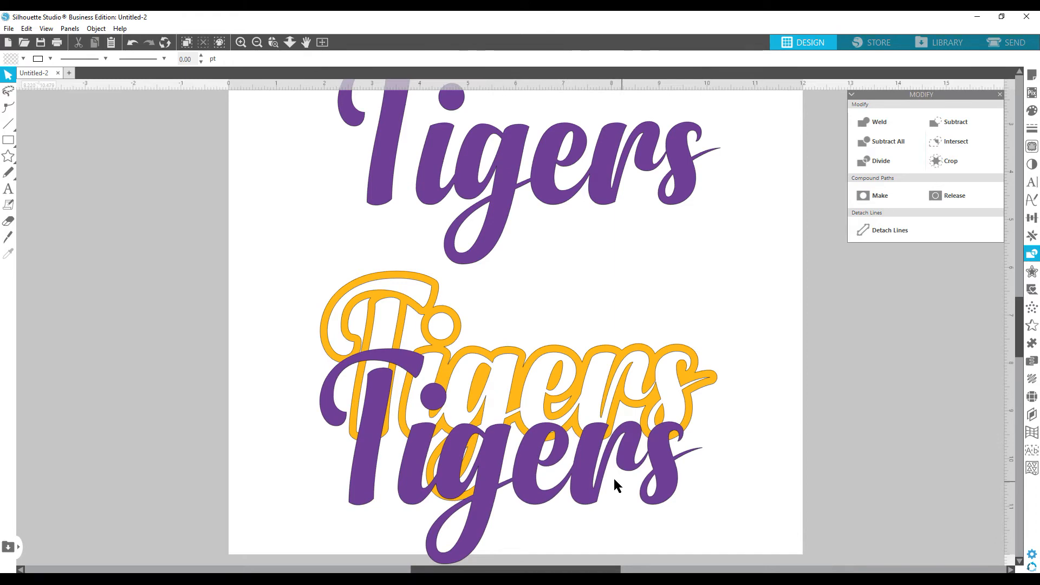
pyautogui.click(132, 42)
pyautogui.click(132, 42)
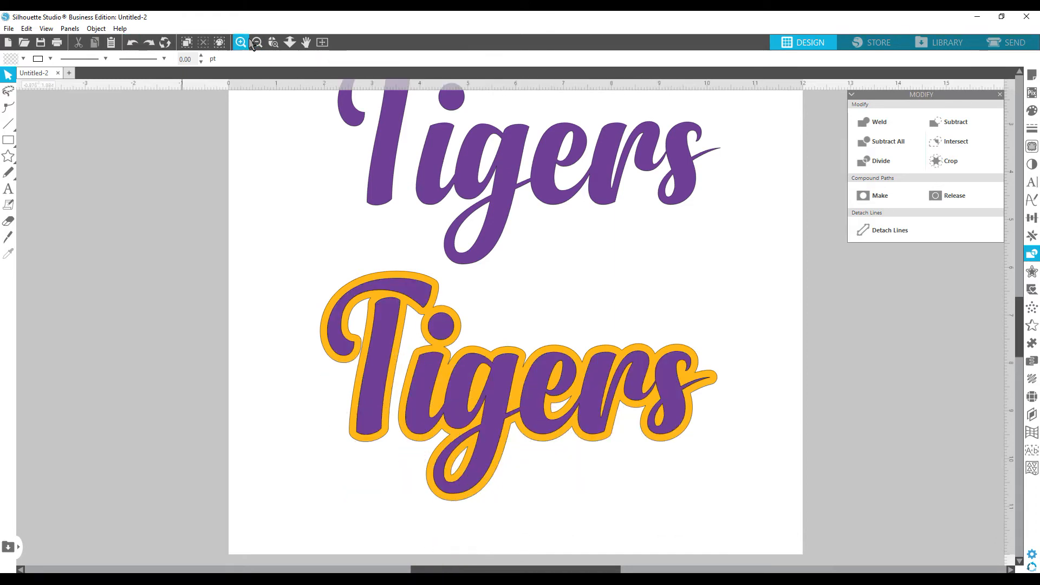
# Copy the lower purple lettering together with its yellow outline and paste both into a new blank document
pyautogui.click(258, 43)
pyautogui.click(257, 44)
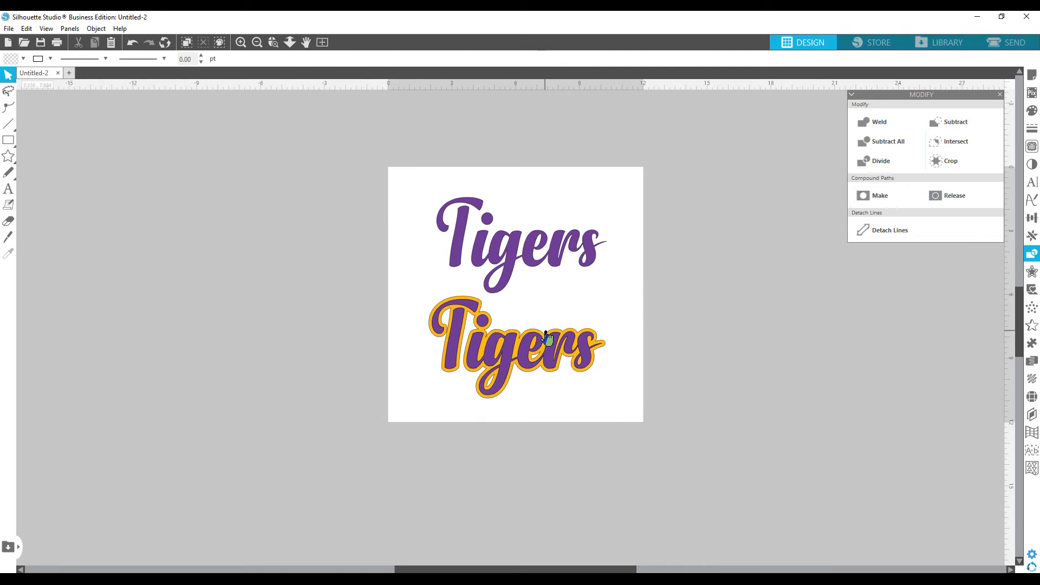
pyautogui.click(69, 74)
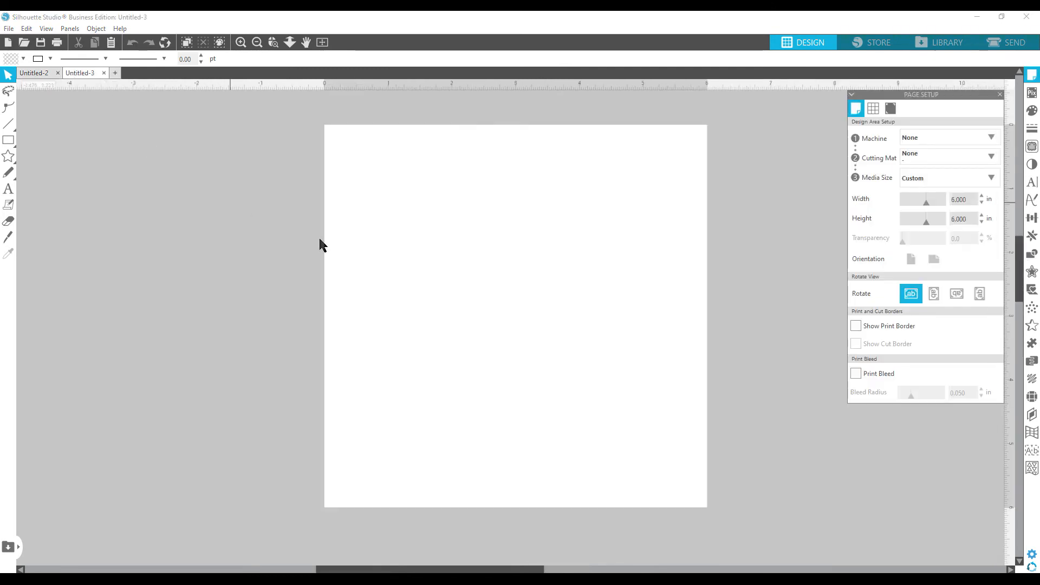
pyautogui.click(35, 72)
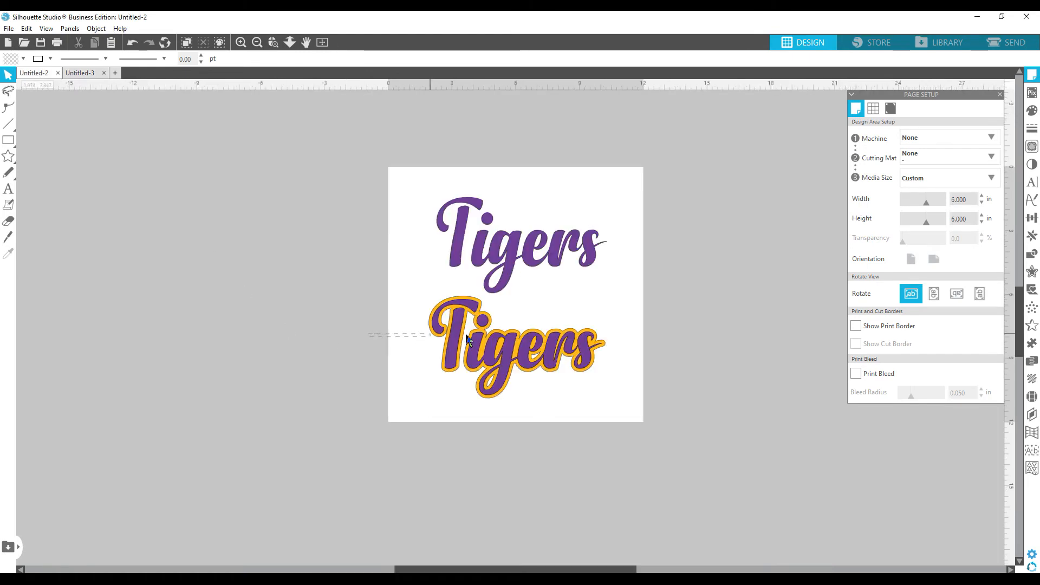
pyautogui.click(467, 340)
pyautogui.rightClick(553, 345)
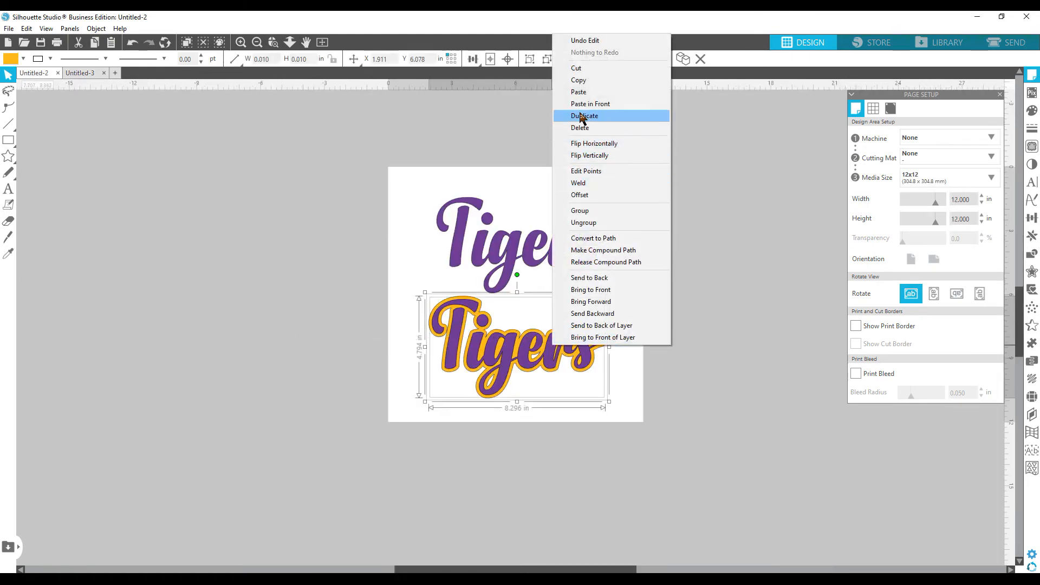
pyautogui.click(584, 82)
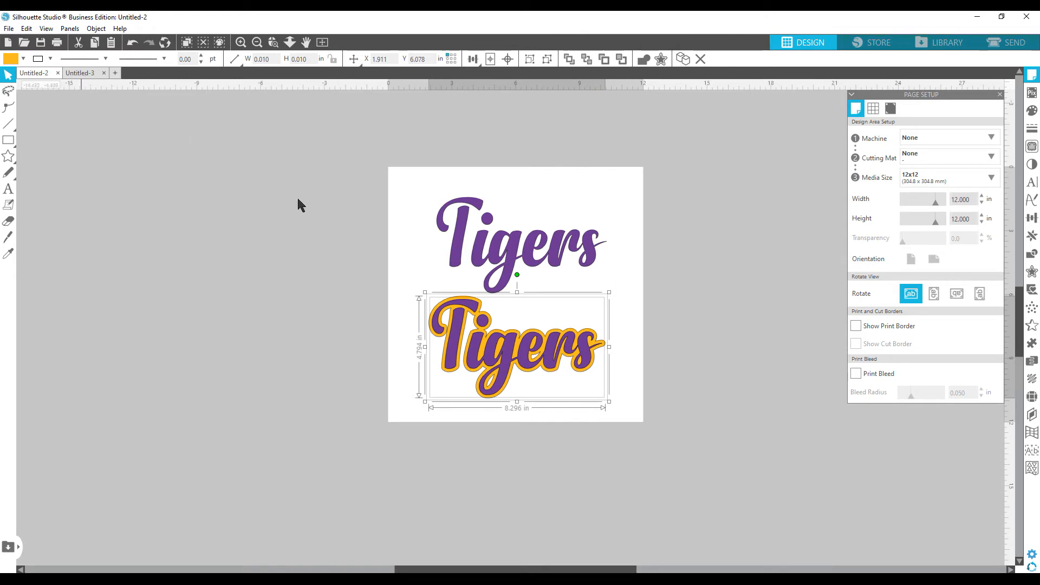
pyautogui.hotkey('ctrl', 'Tab')
pyautogui.rightClick(427, 240)
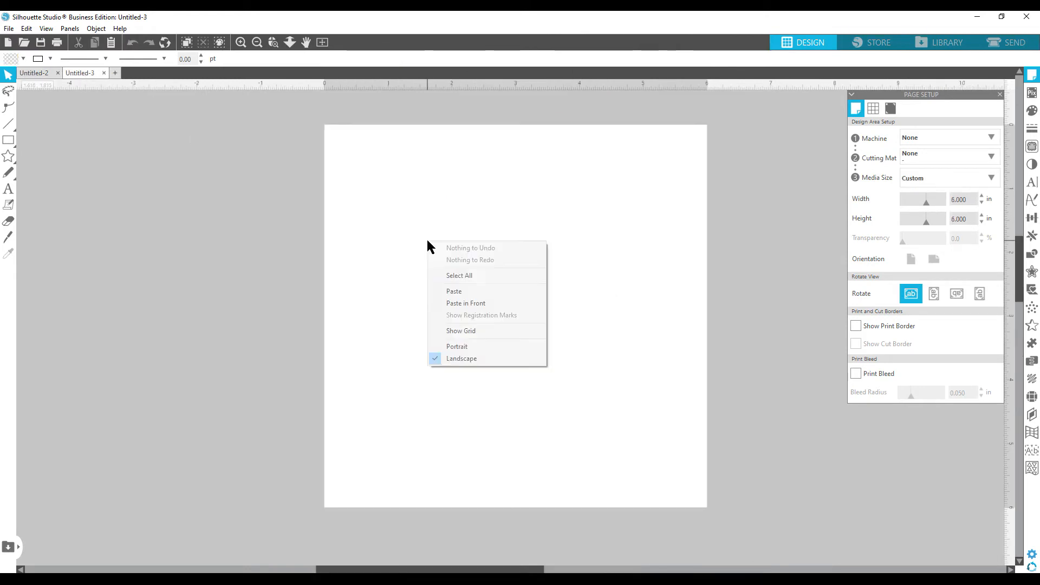
pyautogui.click(454, 292)
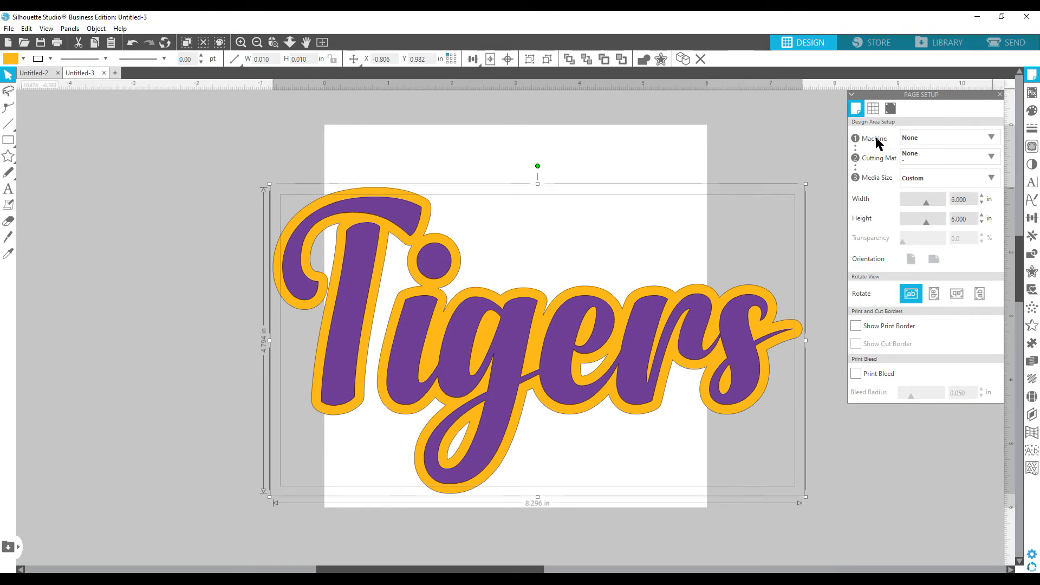
# Set the page up for a Cameo machine with the 12 x 24 in cutting mat and 12x24 media size
pyautogui.click(915, 138)
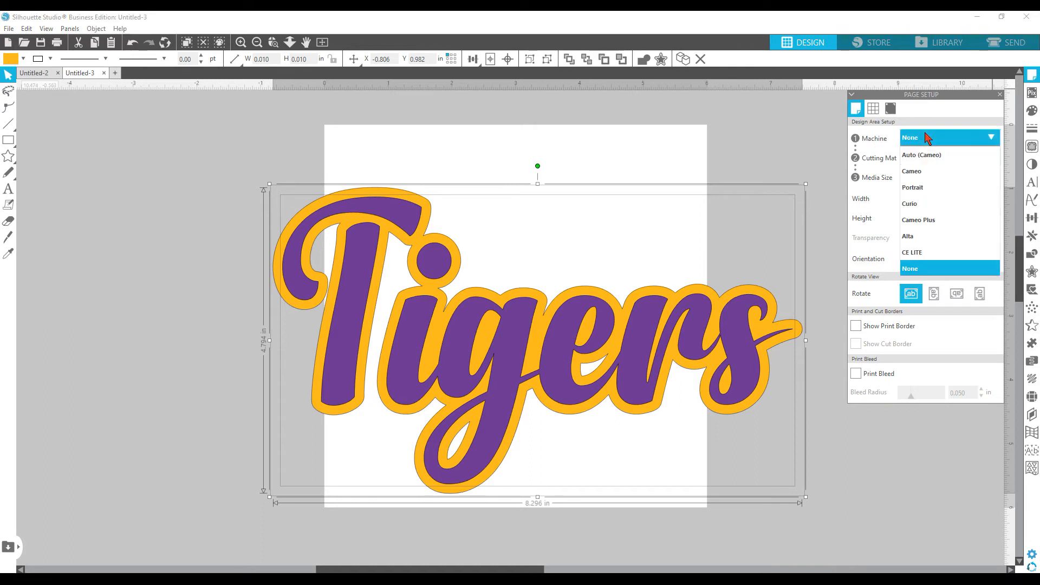
pyautogui.click(918, 171)
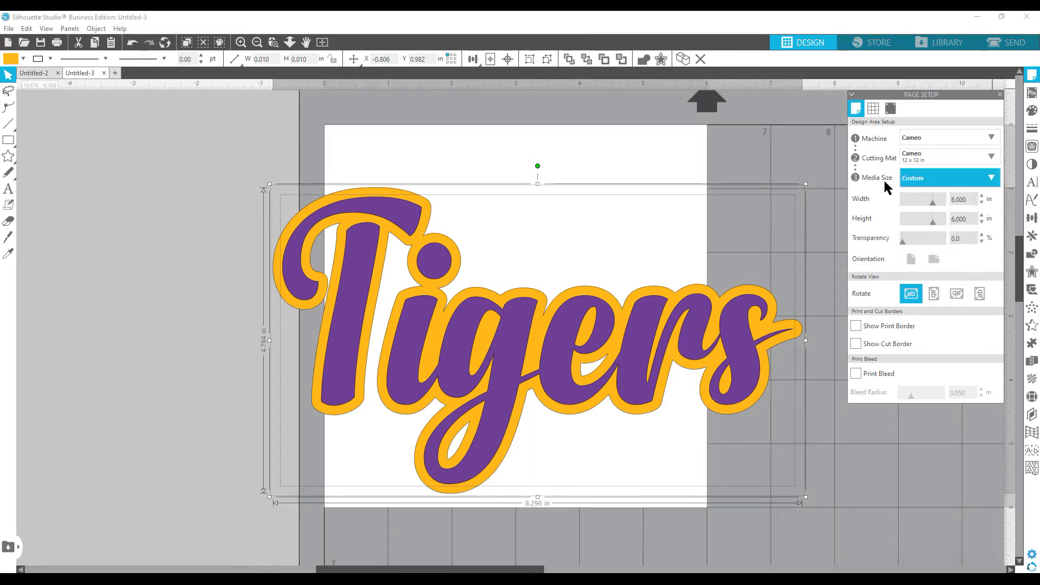
pyautogui.click(922, 164)
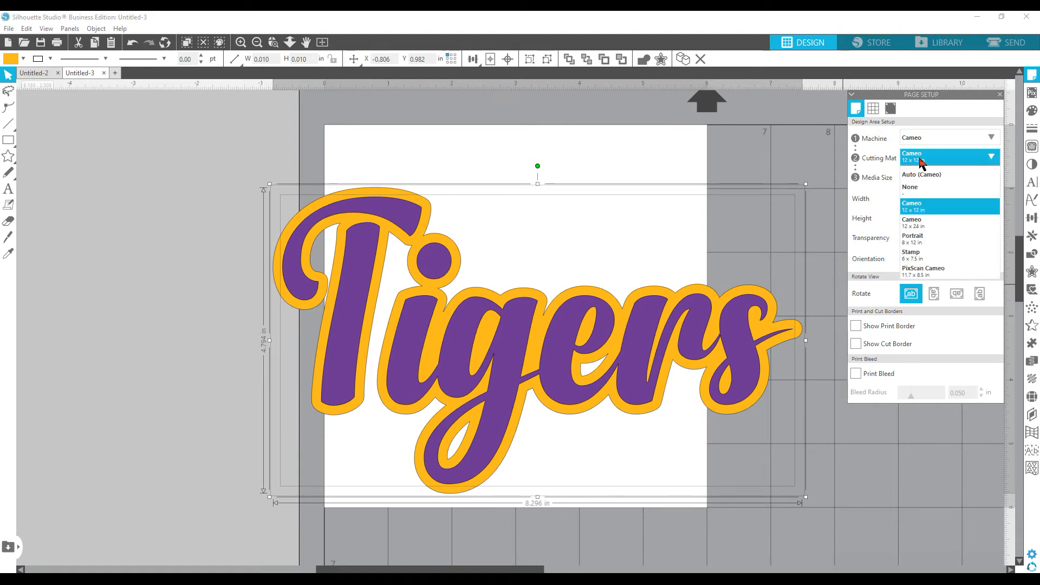
pyautogui.click(919, 224)
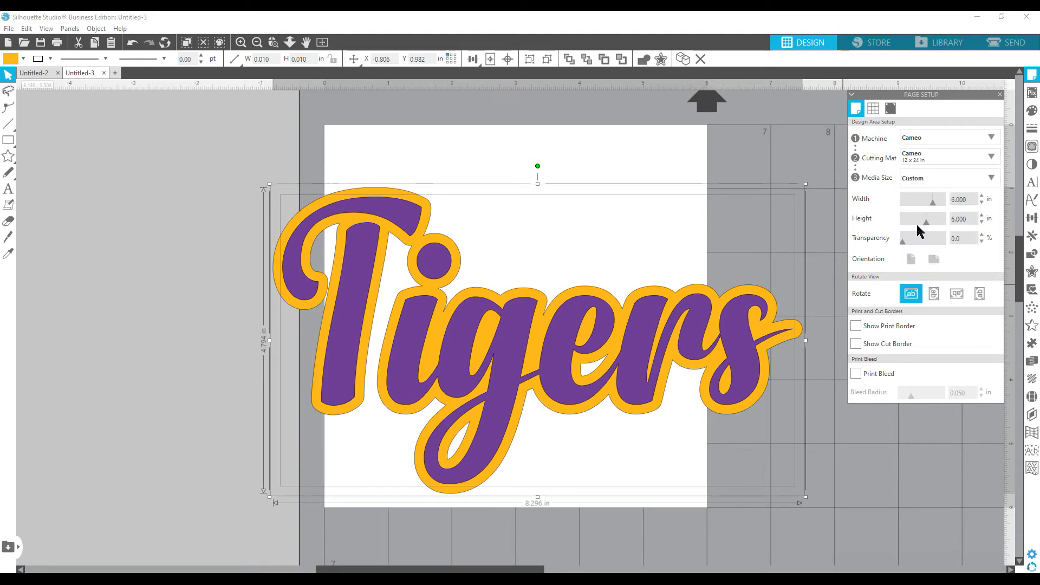
pyautogui.click(922, 179)
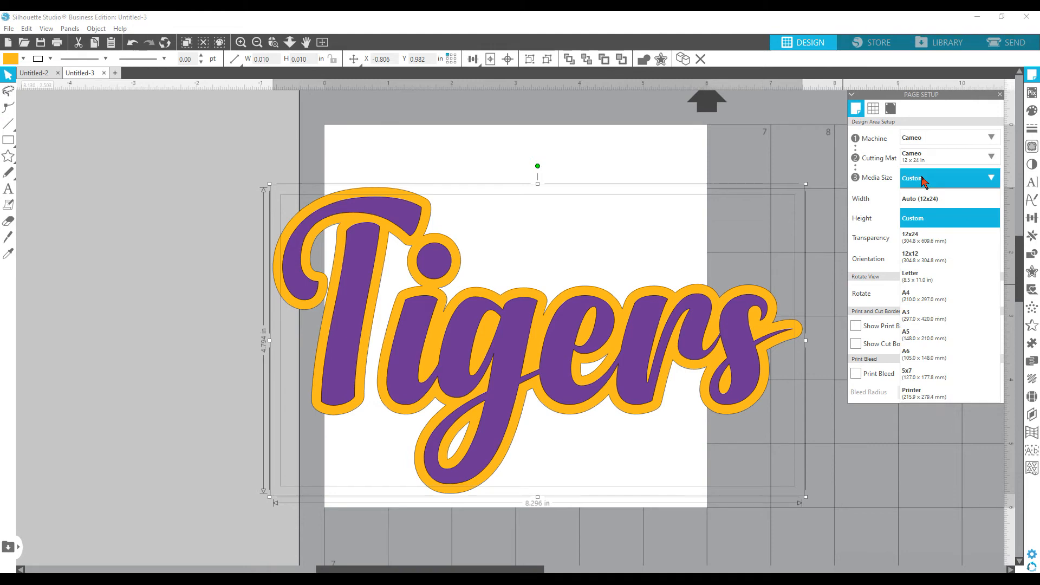
pyautogui.click(919, 237)
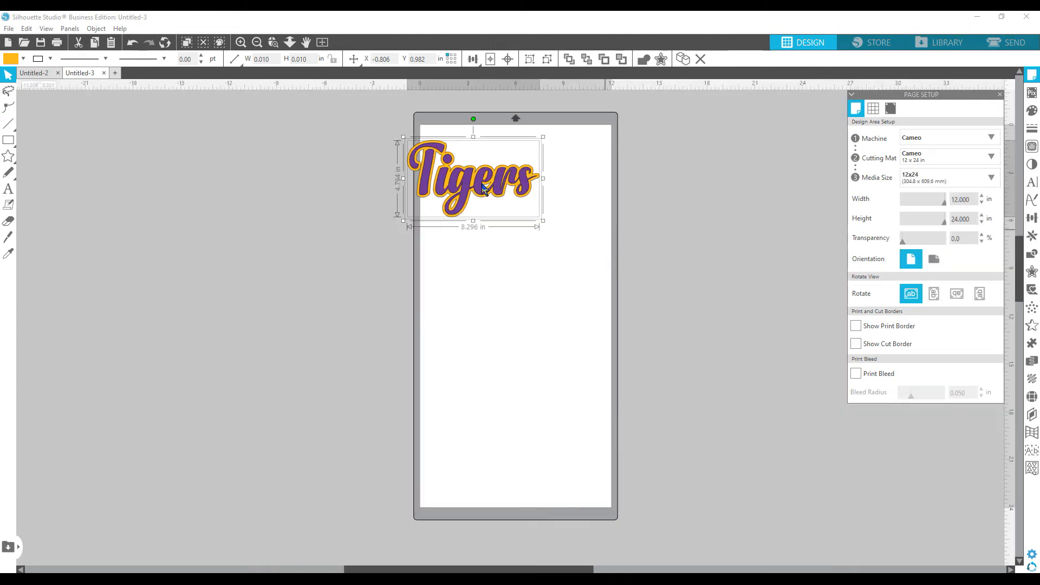
# Change the media size to 12x12 and set it back to 12x24
pyautogui.scroll(4, 340, 160)
pyautogui.click(241, 42)
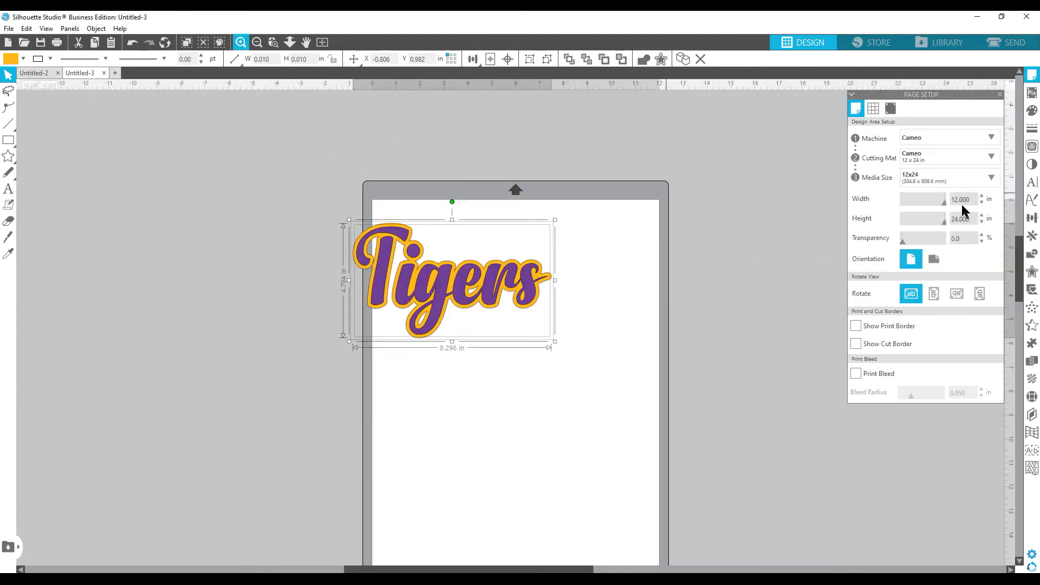
pyautogui.click(918, 176)
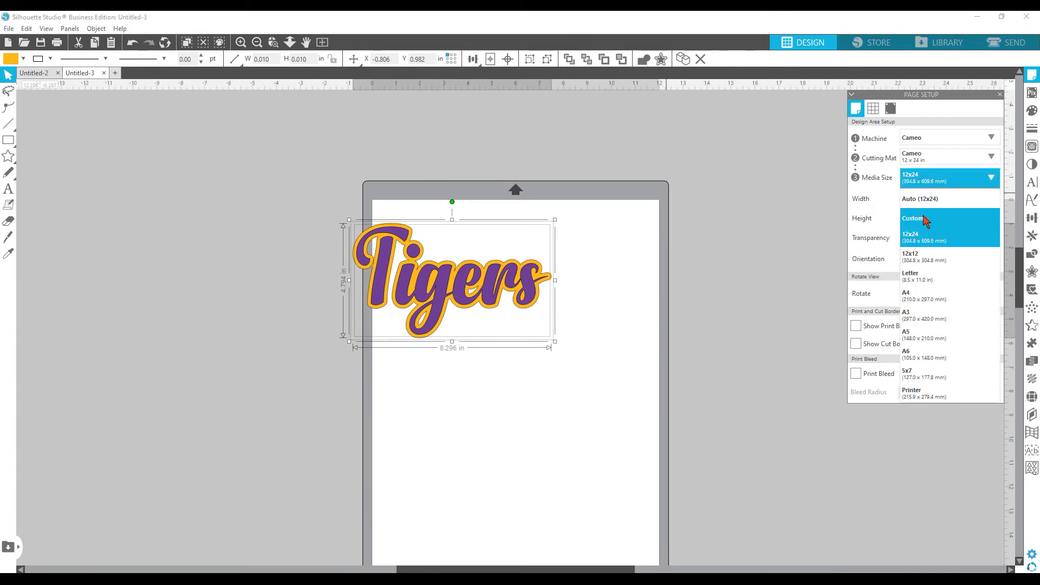
pyautogui.click(912, 259)
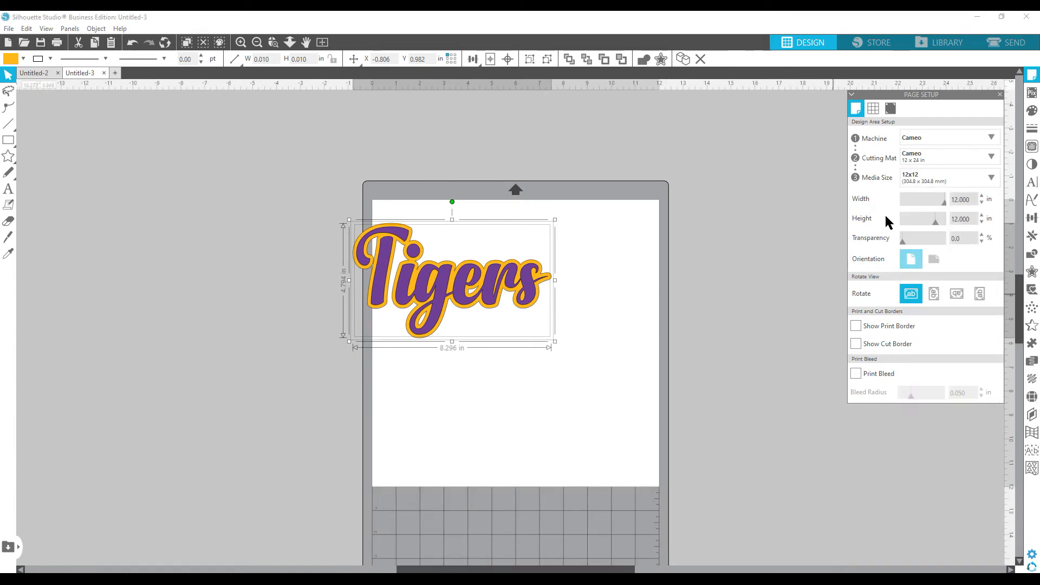
pyautogui.click(914, 181)
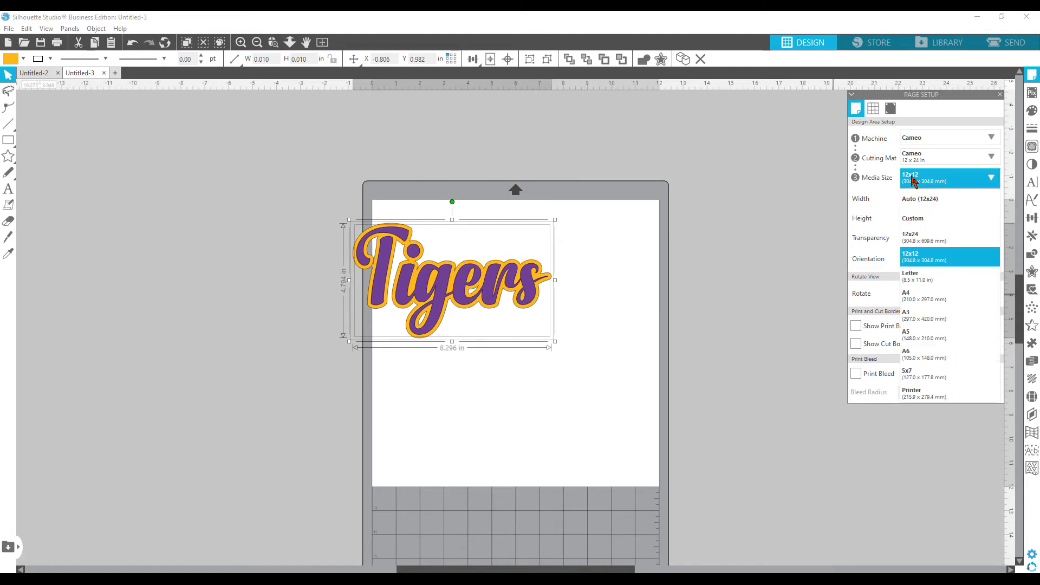
pyautogui.click(916, 240)
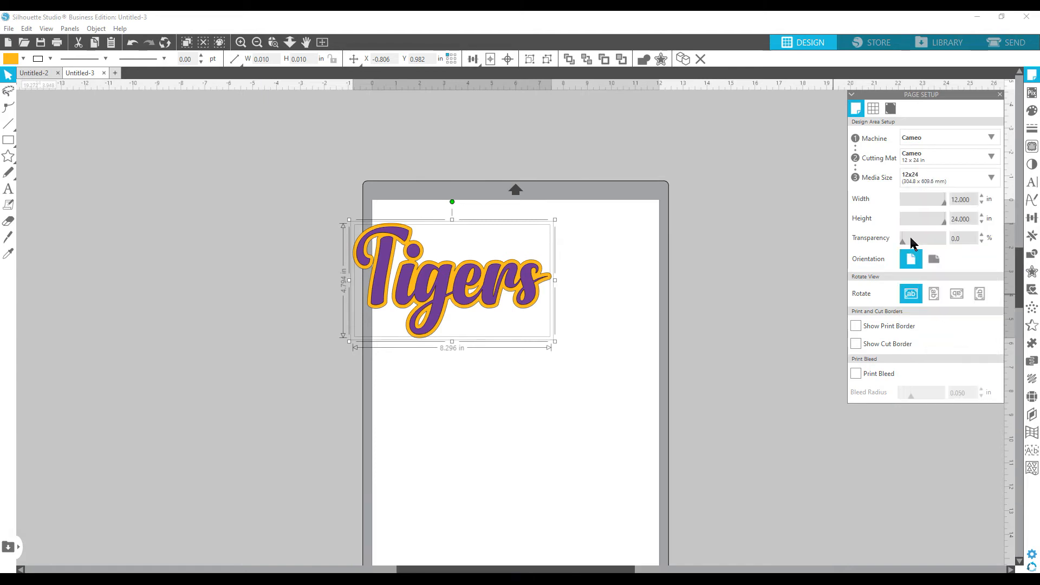
# Move the pasted lettering and outline fully onto the page, and place the purple lettering below the yellow outline
pyautogui.moveTo(450, 277); pyautogui.dragTo(489, 294)
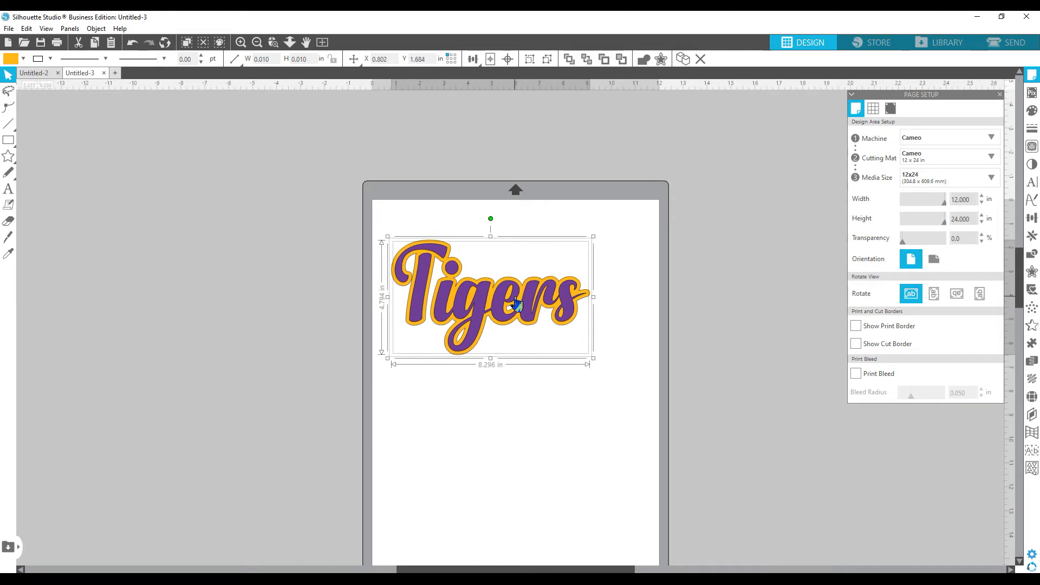
pyautogui.click(519, 396)
pyautogui.moveTo(482, 317); pyautogui.dragTo(481, 440)
pyautogui.click(509, 369)
pyautogui.scroll(-1, 509, 368)
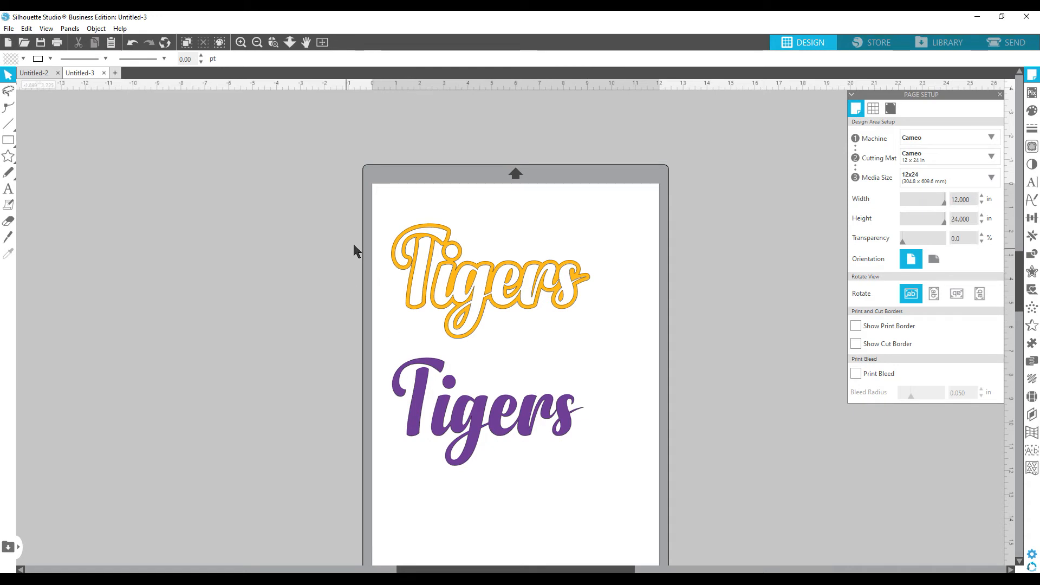
# Select the yellow outline and the purple lettering together and flip them horizontally
pyautogui.click(434, 306)
pyautogui.keyDown('shift'); pyautogui.click(496, 420); pyautogui.keyUp('shift')
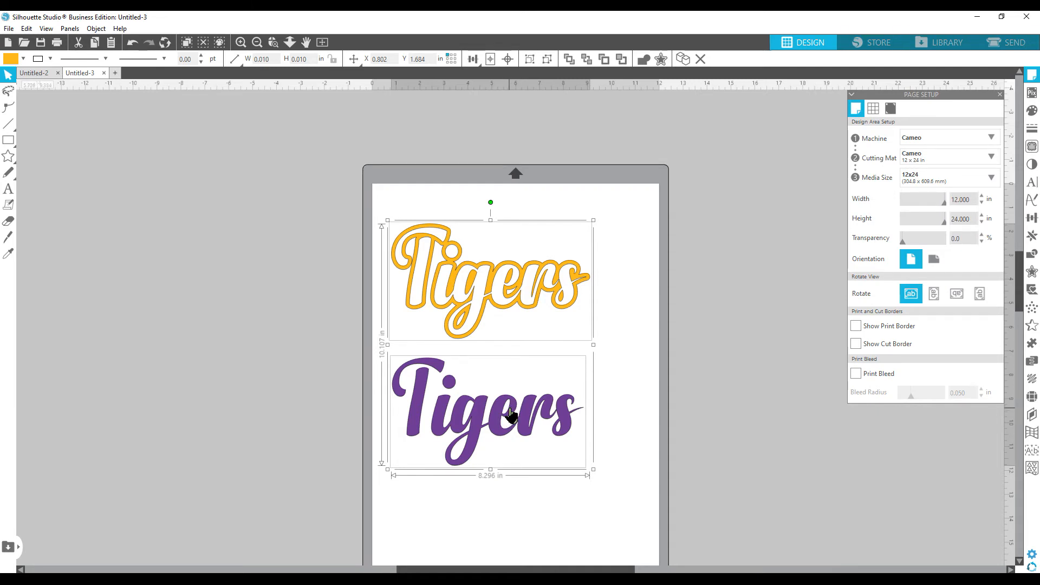
pyautogui.rightClick(511, 416)
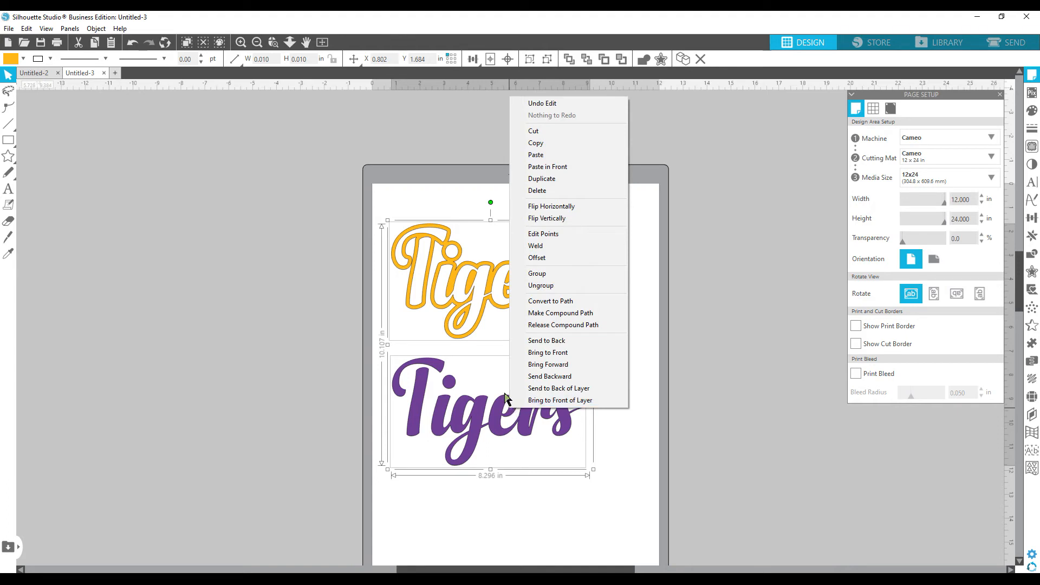
pyautogui.click(561, 210)
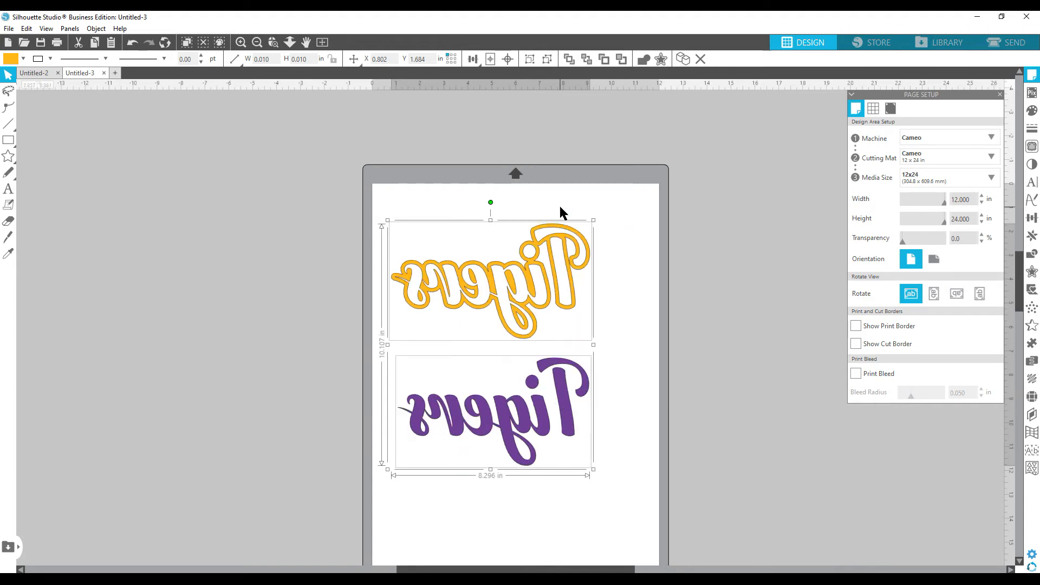
pyautogui.click(635, 312)
# Move the mirrored yellow outline to the page's upper left corner and the purple lettering down to about X 0.204, Y 10.214 in
pyautogui.moveTo(539, 311); pyautogui.dragTo(524, 279)
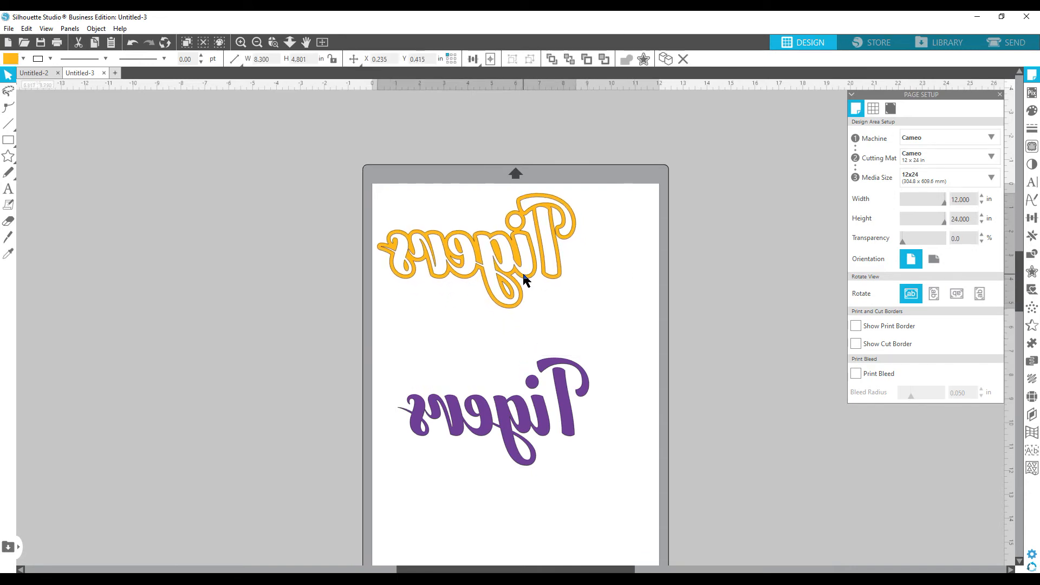
pyautogui.moveTo(518, 433); pyautogui.dragTo(497, 504)
pyautogui.click(458, 260)
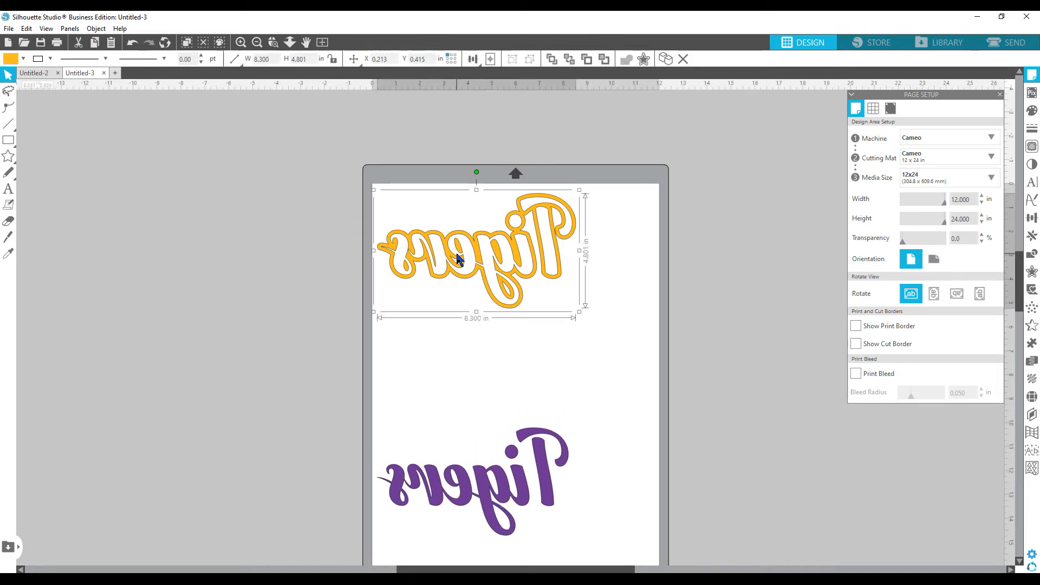
pyautogui.click(527, 504)
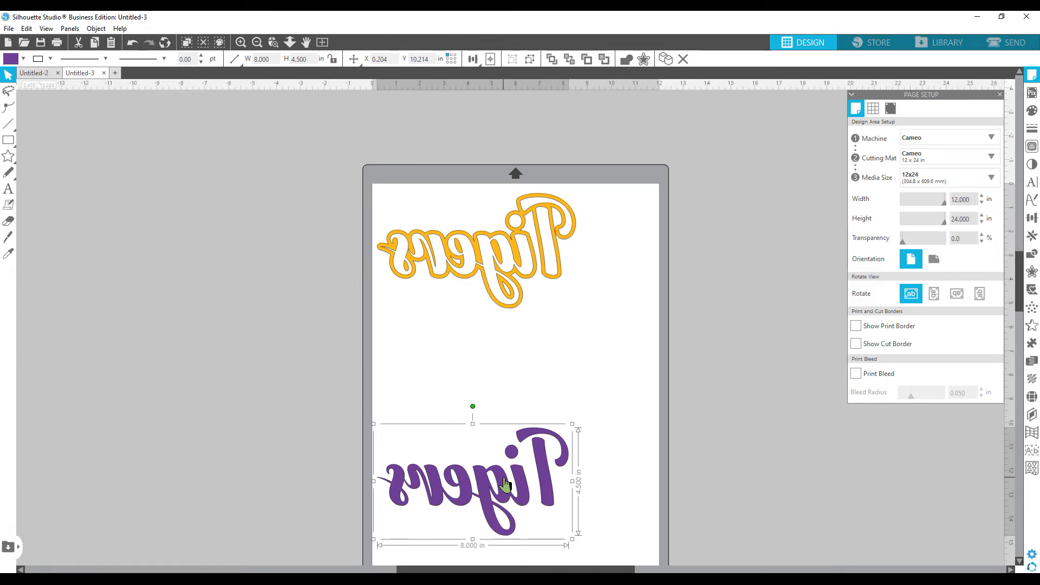
# Fine-tune the mirrored yellow outline's position near the page corner to about X 0.334, Y 0.355 in
pyautogui.click(241, 42)
pyautogui.click(525, 330)
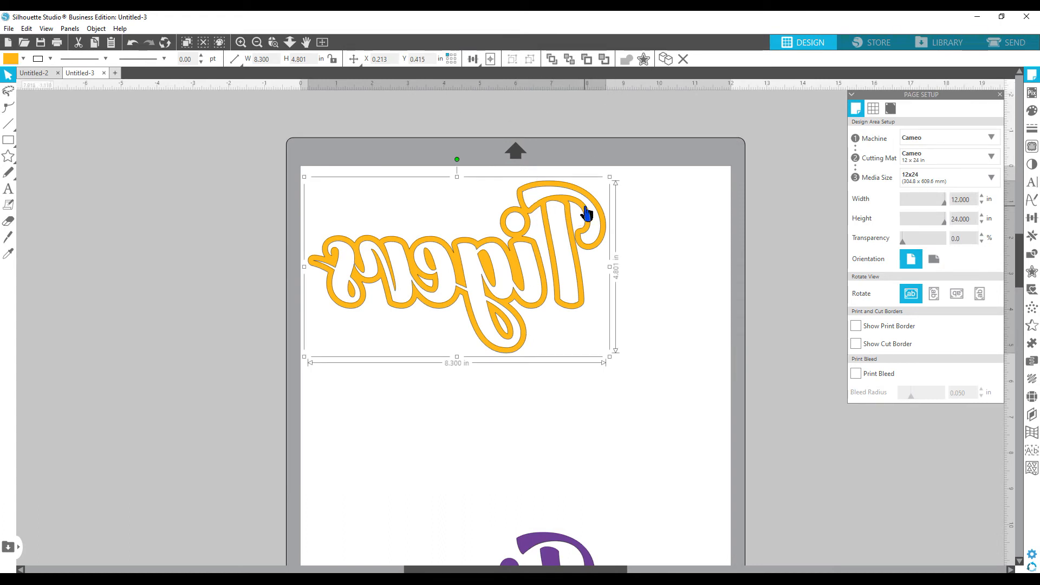
pyautogui.moveTo(587, 211); pyautogui.dragTo(590, 211)
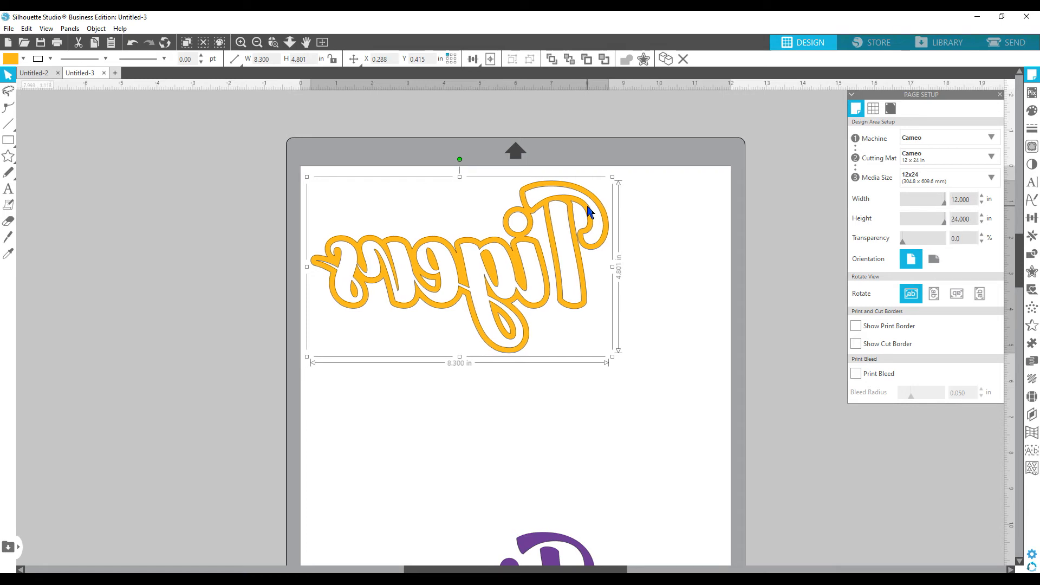
pyautogui.moveTo(589, 210); pyautogui.dragTo(587, 208)
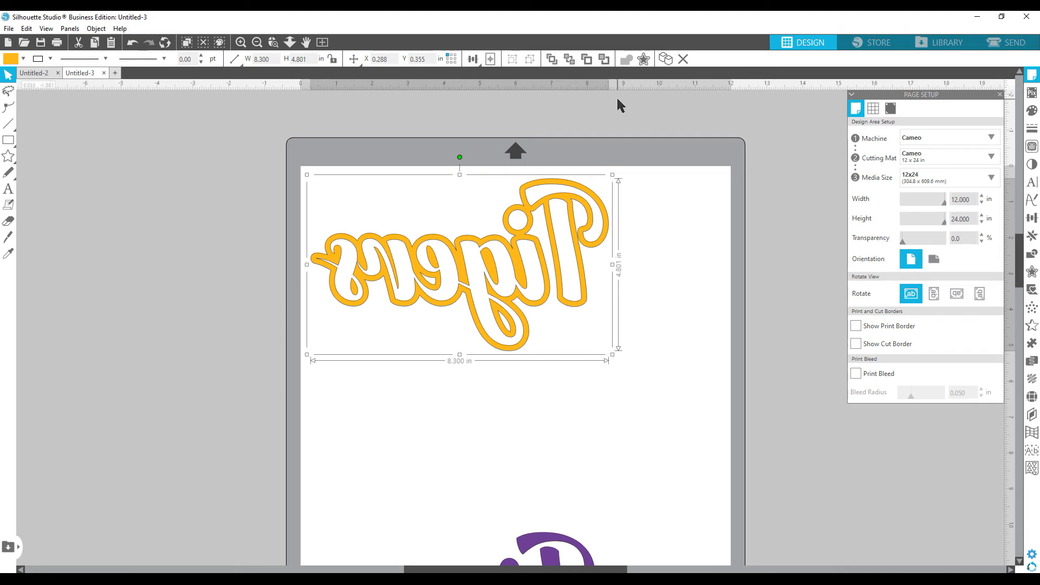
pyautogui.moveTo(583, 202); pyautogui.dragTo(584, 203)
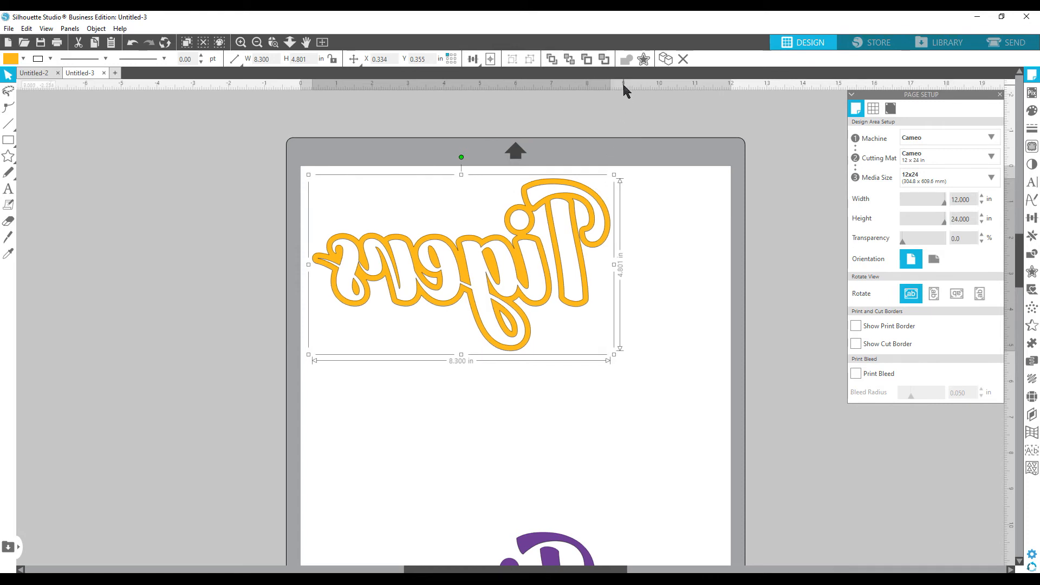
# Move the mirrored purple lettering slightly inward from the page edge to about X 0.446, Y 10.350 in
pyautogui.click(518, 367)
pyautogui.click(522, 340)
pyautogui.scroll(-5, 523, 328)
pyautogui.scroll(-2, 522, 328)
pyautogui.click(523, 381)
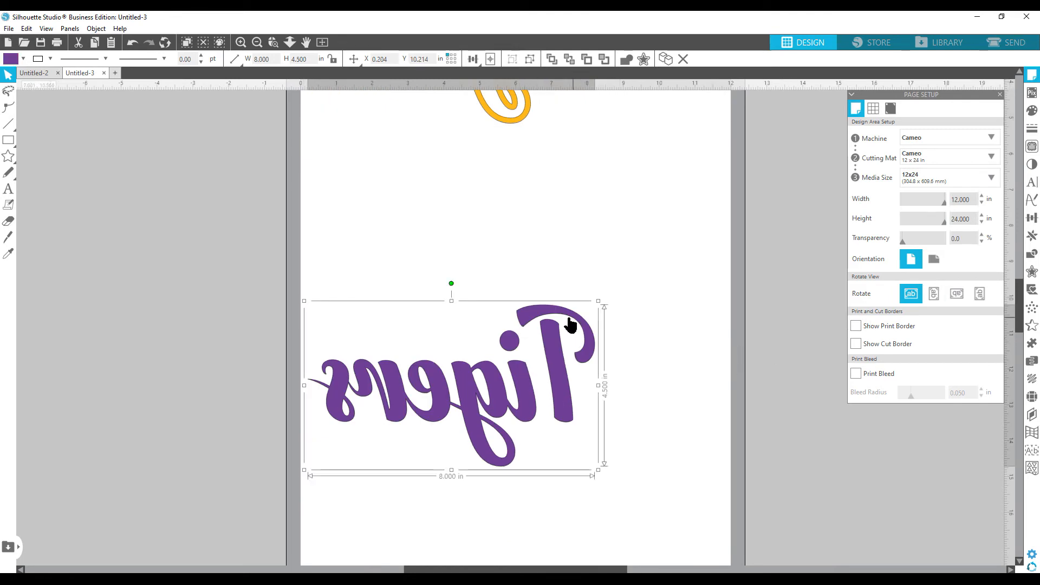
pyautogui.moveTo(558, 317); pyautogui.dragTo(567, 318)
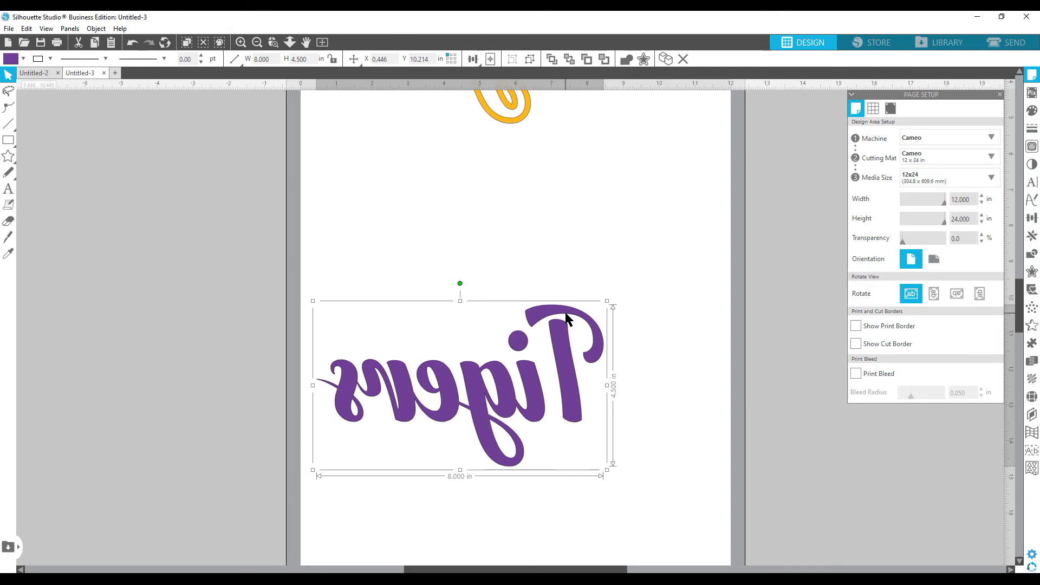
pyautogui.moveTo(566, 314); pyautogui.dragTo(566, 320)
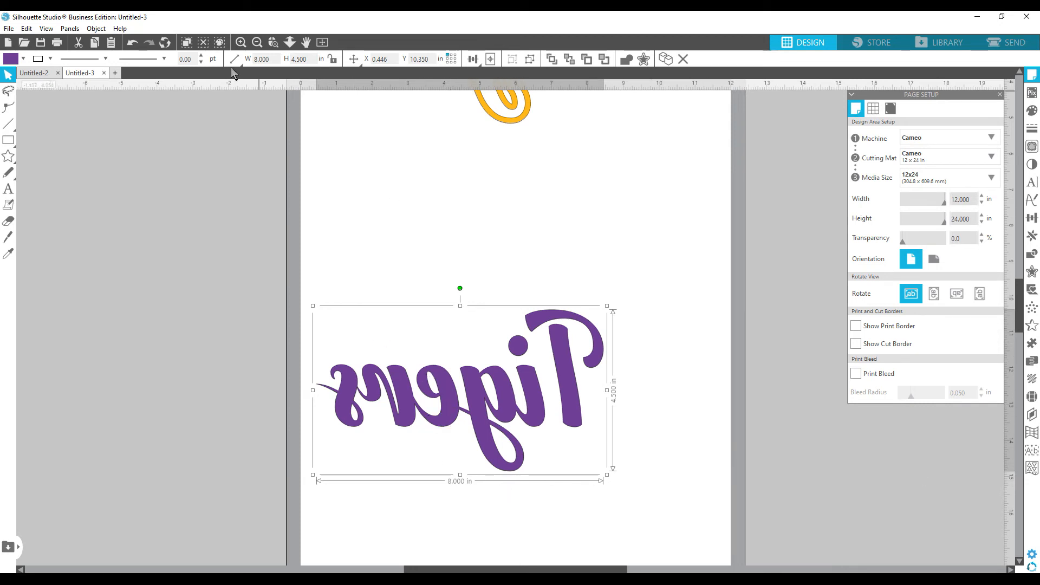
pyautogui.click(258, 43)
pyautogui.click(257, 43)
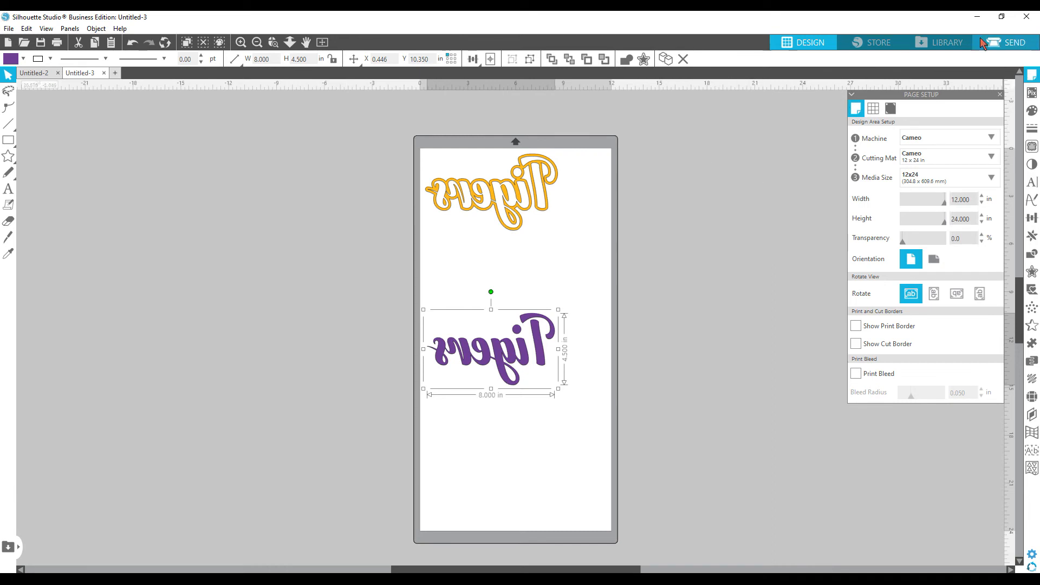
# Open the cut send settings and set the Tool 1 material to Heat Transfer, Smooth
pyautogui.click(1012, 46)
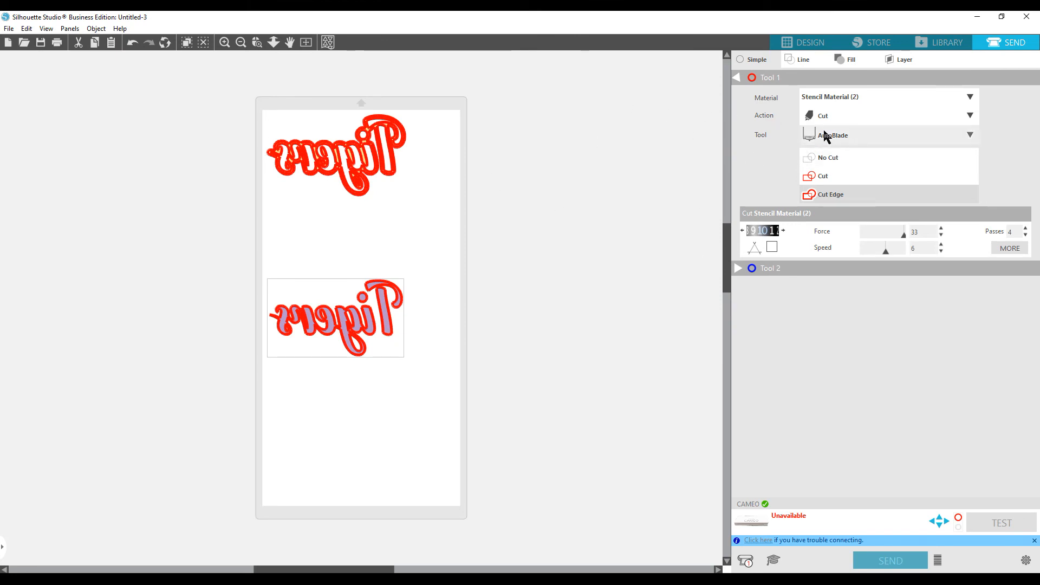
pyautogui.click(334, 234)
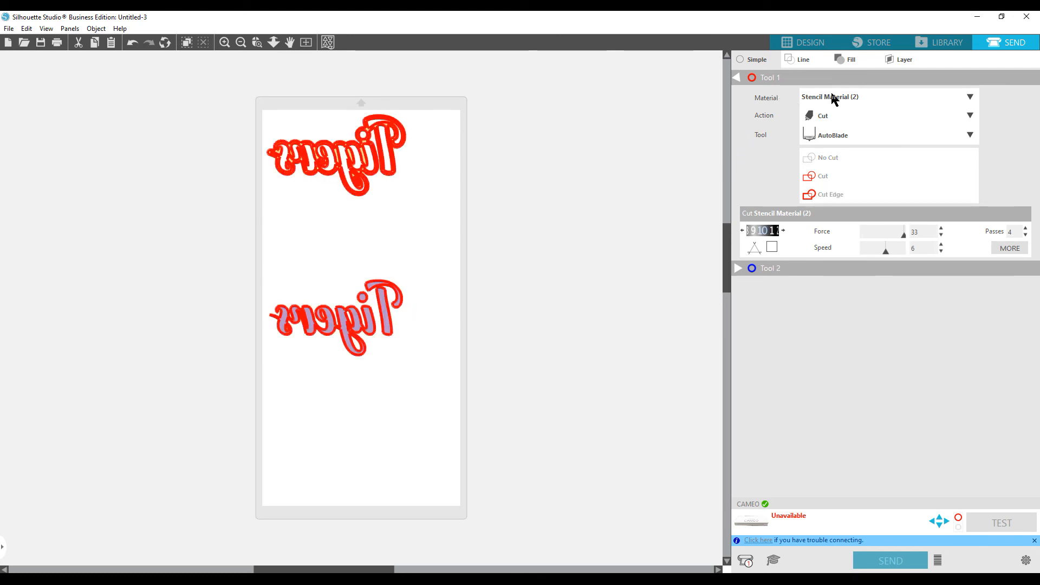
pyautogui.click(876, 97)
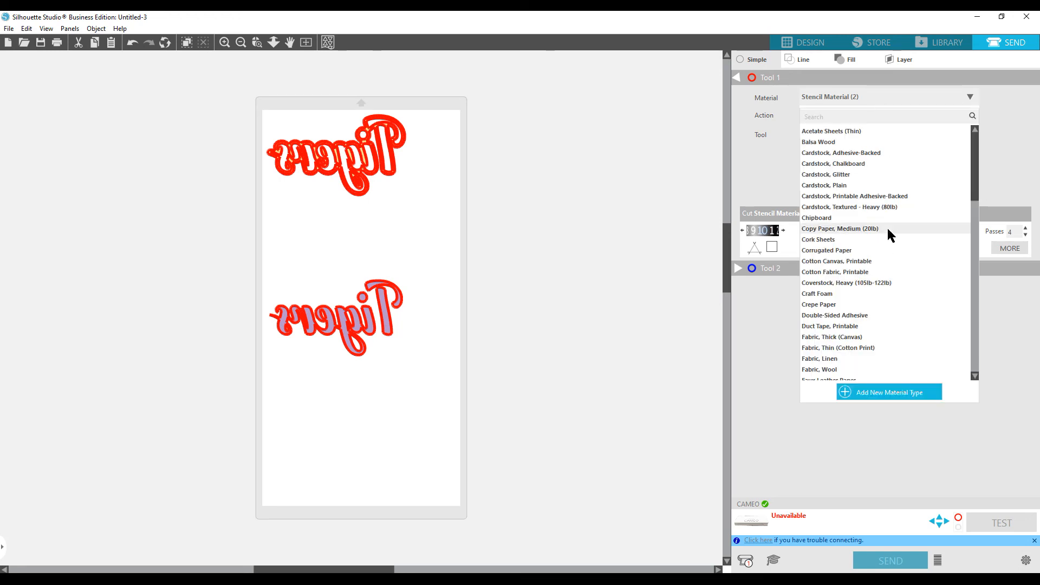
pyautogui.scroll(-2, 886, 227)
pyautogui.moveTo(977, 177); pyautogui.dragTo(978, 215)
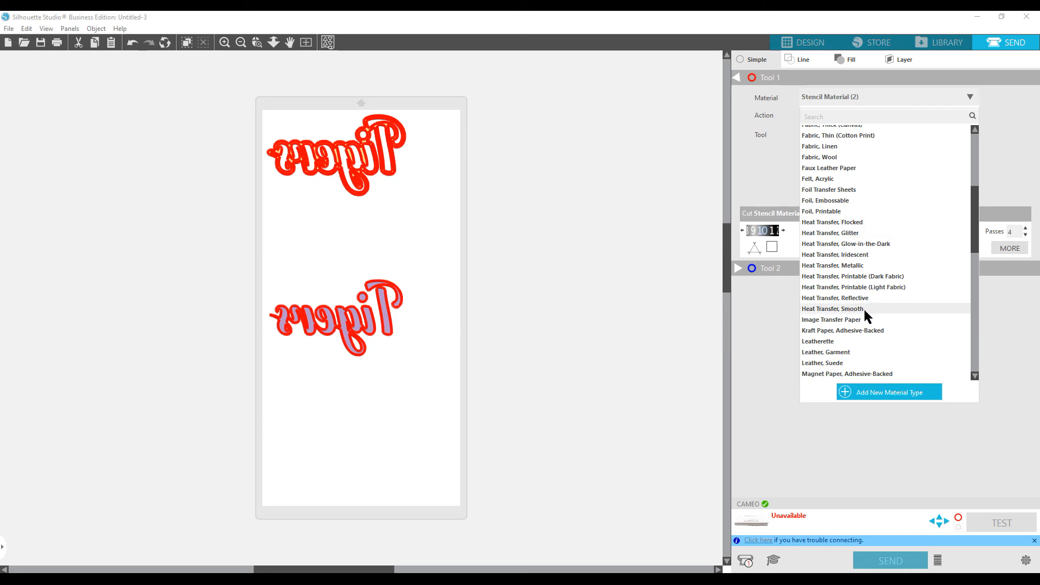
pyautogui.click(851, 313)
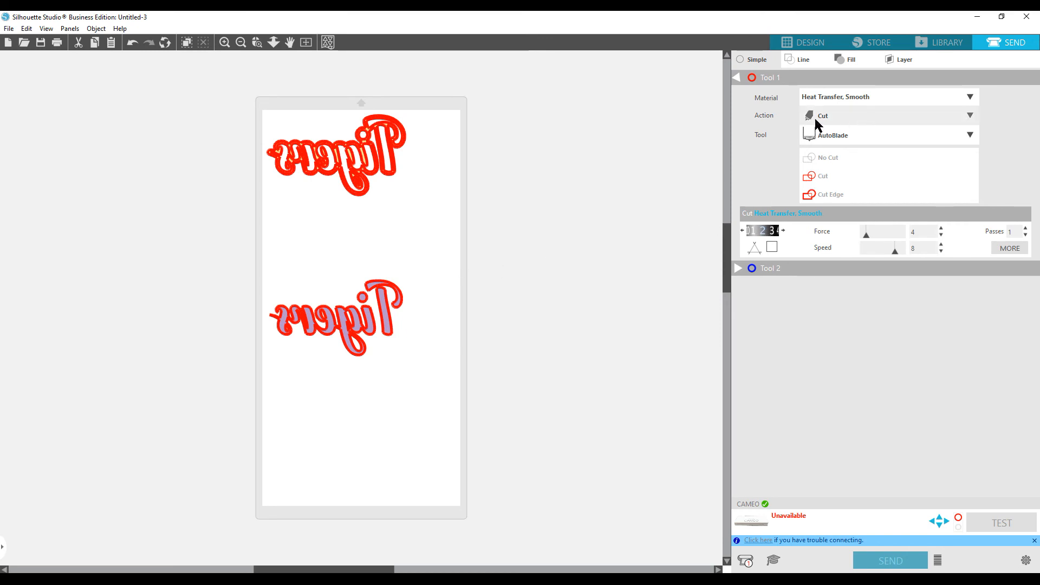
# Keep the Tool 1 action as Cut and set its tool to Ratchet Blade
pyautogui.click(839, 115)
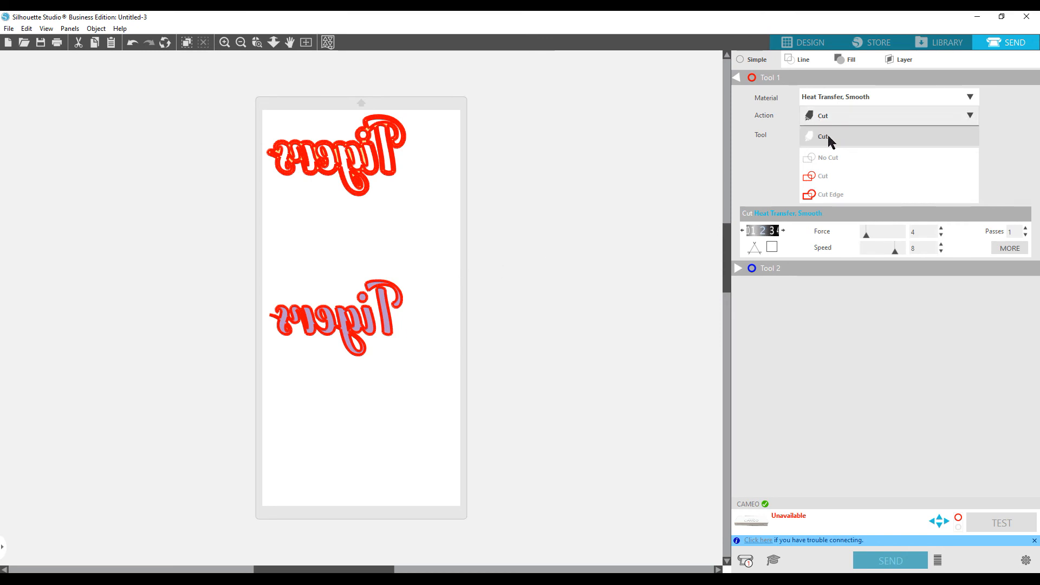
pyautogui.click(826, 139)
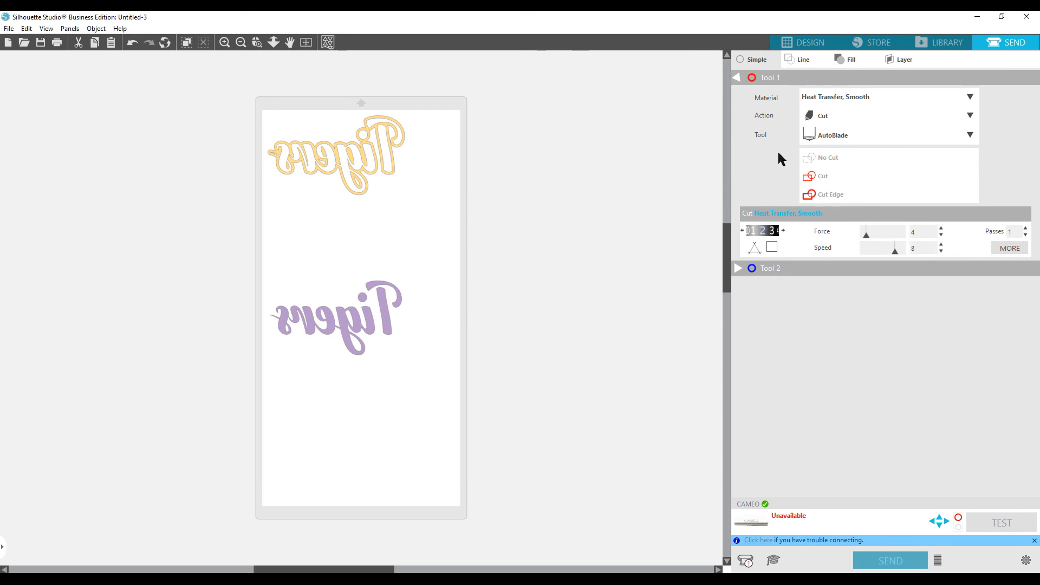
pyautogui.click(818, 131)
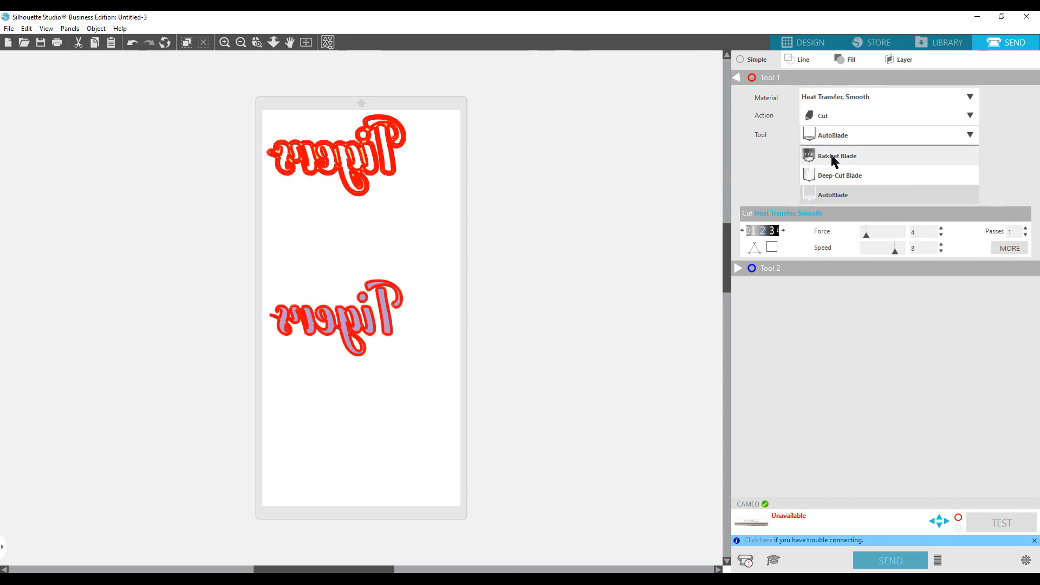
pyautogui.click(833, 157)
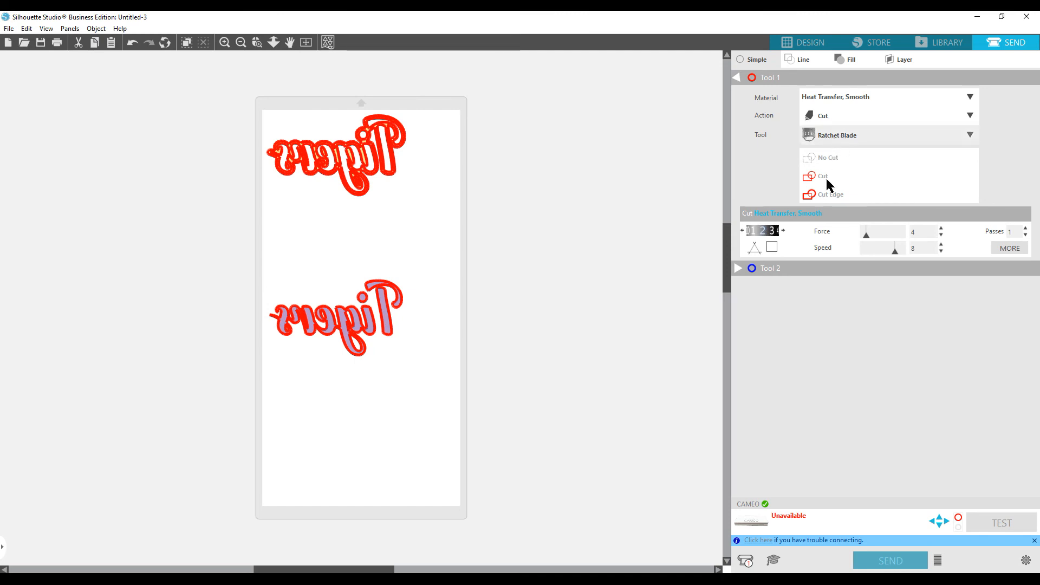
# Select both mirrored designs, try the No Cut and Cut line options, and set them back to Cut Edge
pyautogui.moveTo(228, 91); pyautogui.dragTo(445, 375)
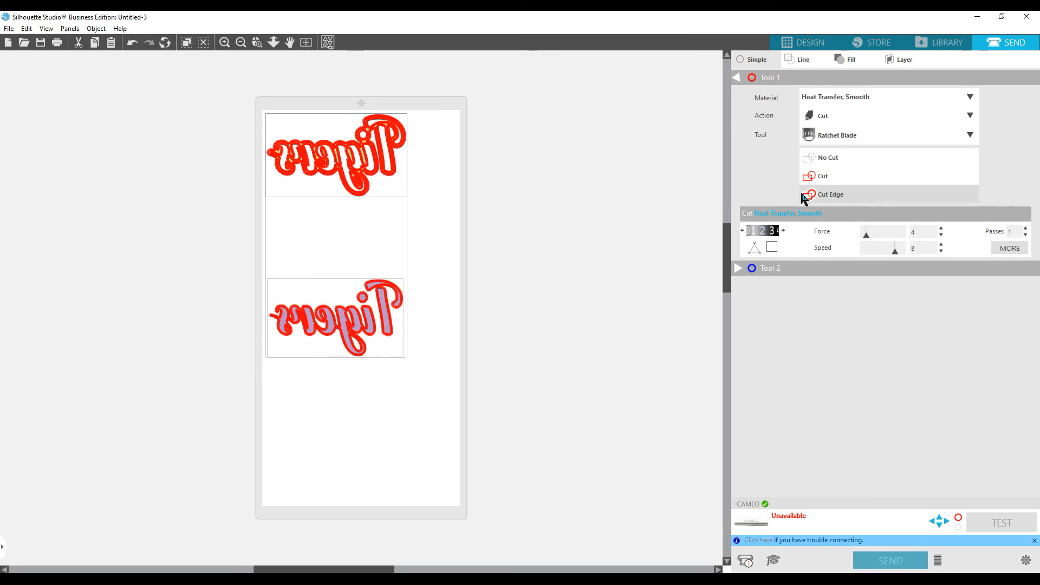
pyautogui.click(818, 158)
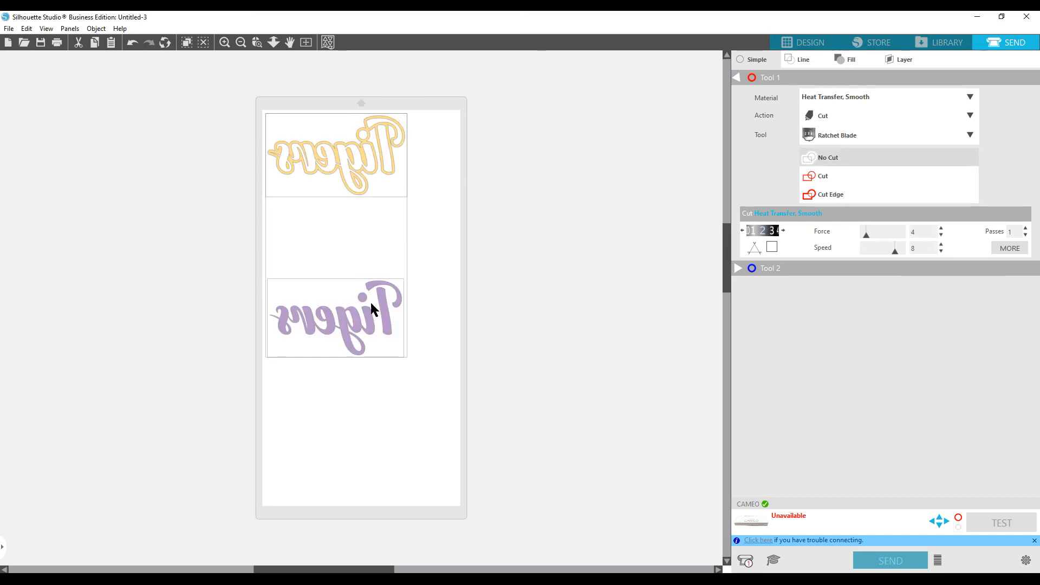
pyautogui.click(811, 174)
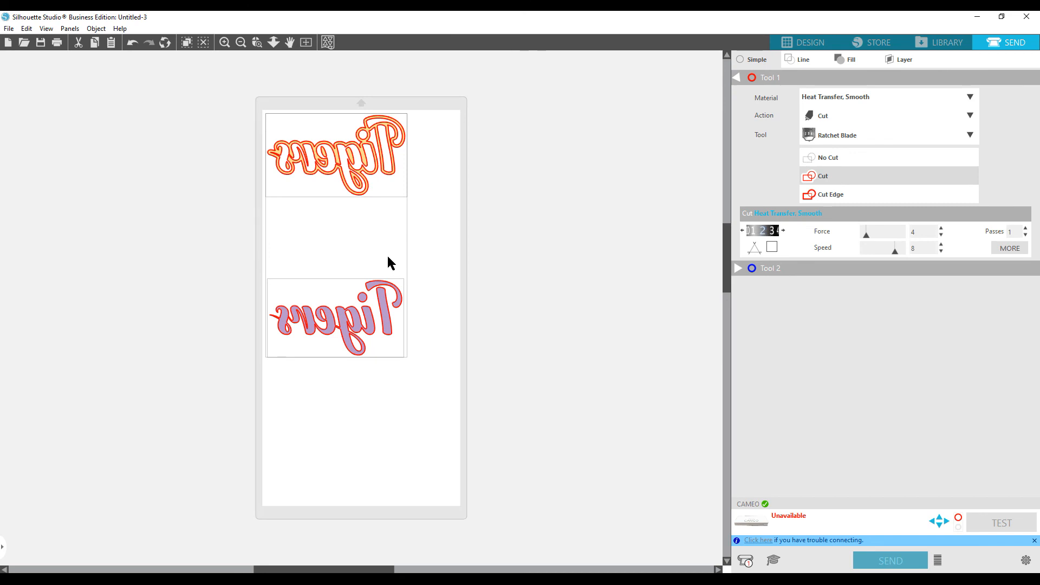
pyautogui.click(816, 195)
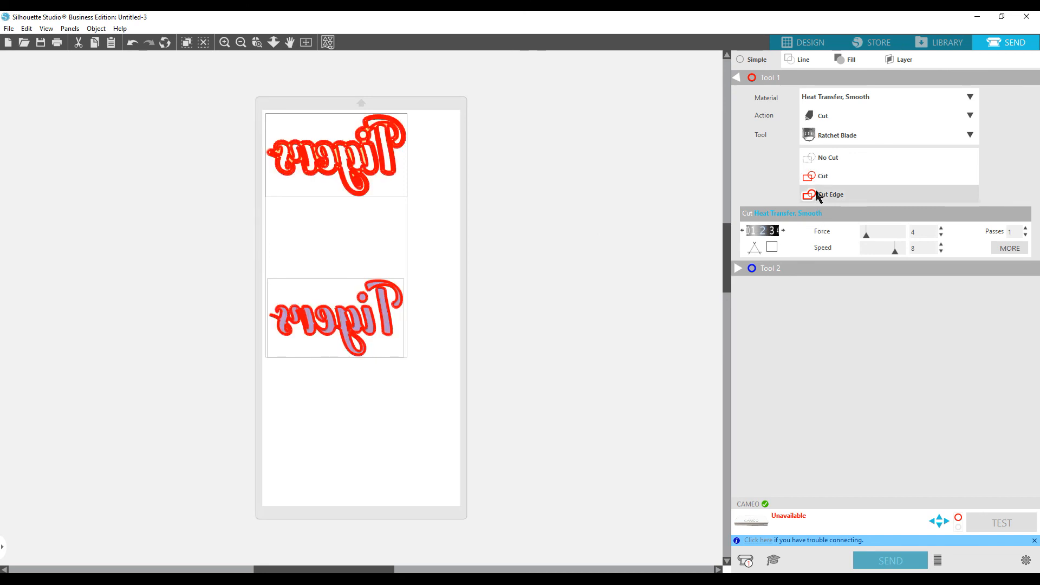
# Raise the blade depth to 3 and return it to 2
pyautogui.click(224, 42)
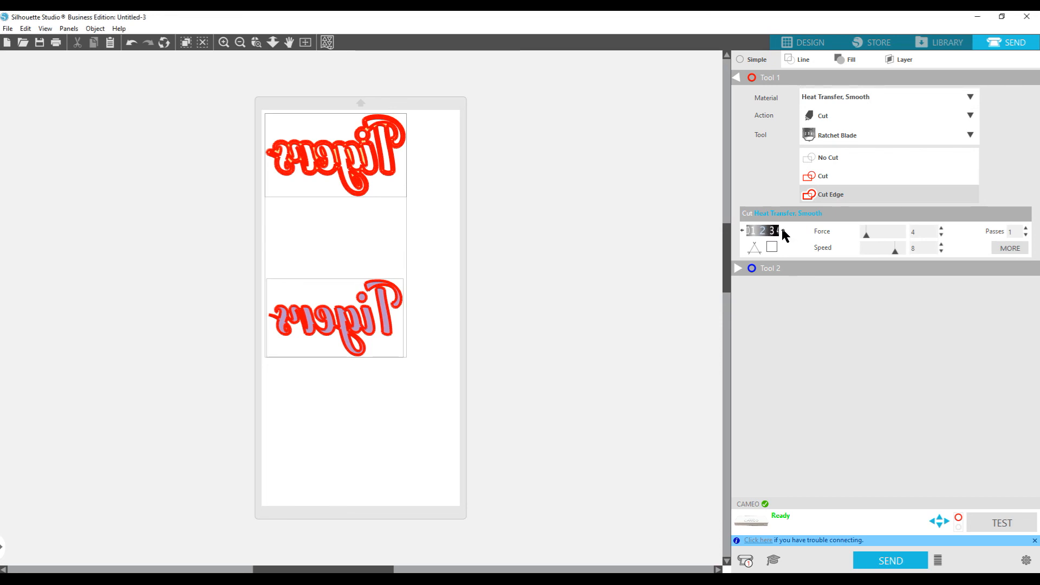
pyautogui.click(784, 231)
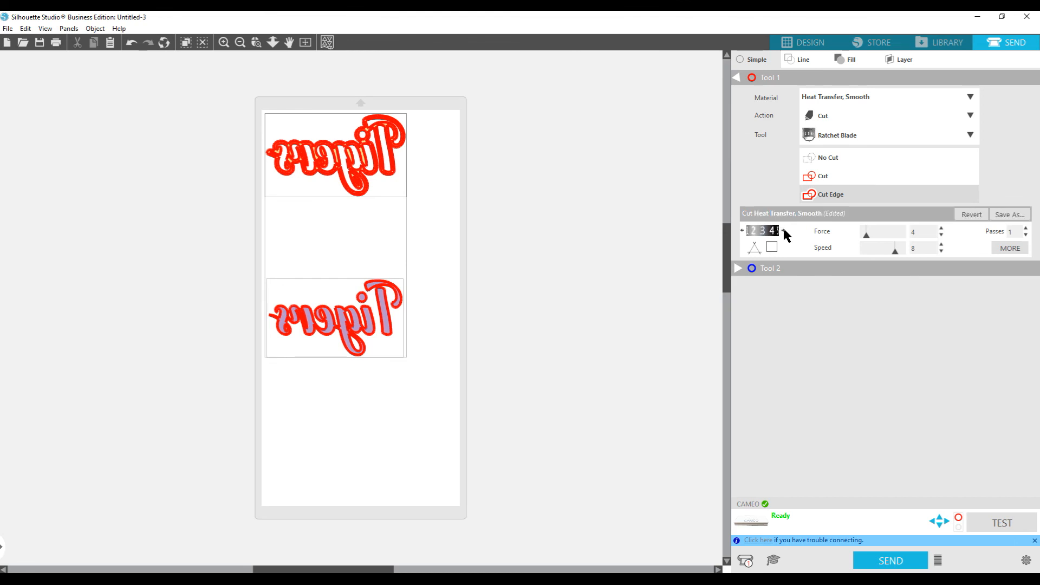
pyautogui.click(743, 231)
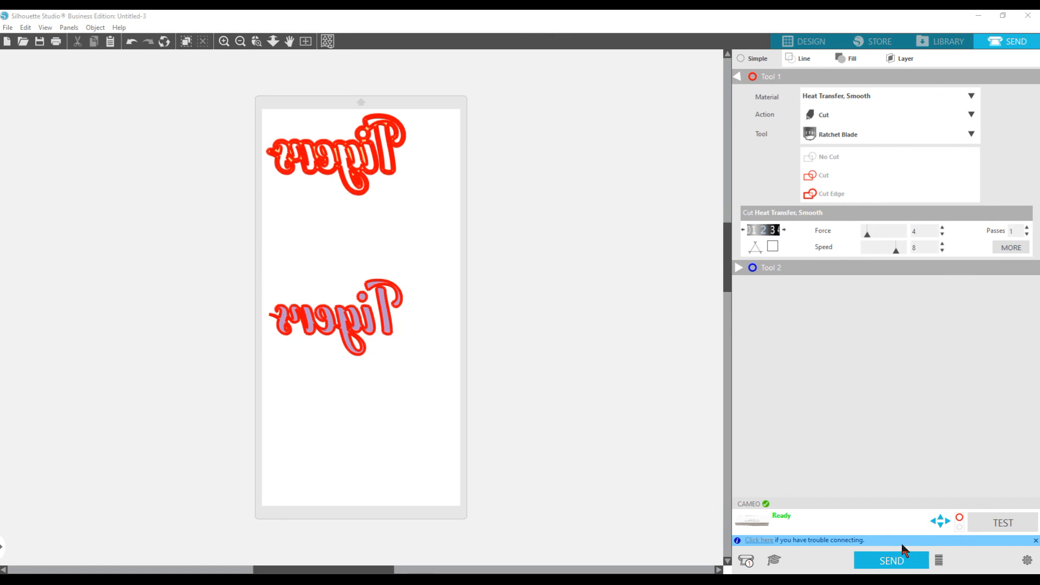
# Send the mirrored lettering and outline to the Cameo for cutting
pyautogui.click(912, 556)
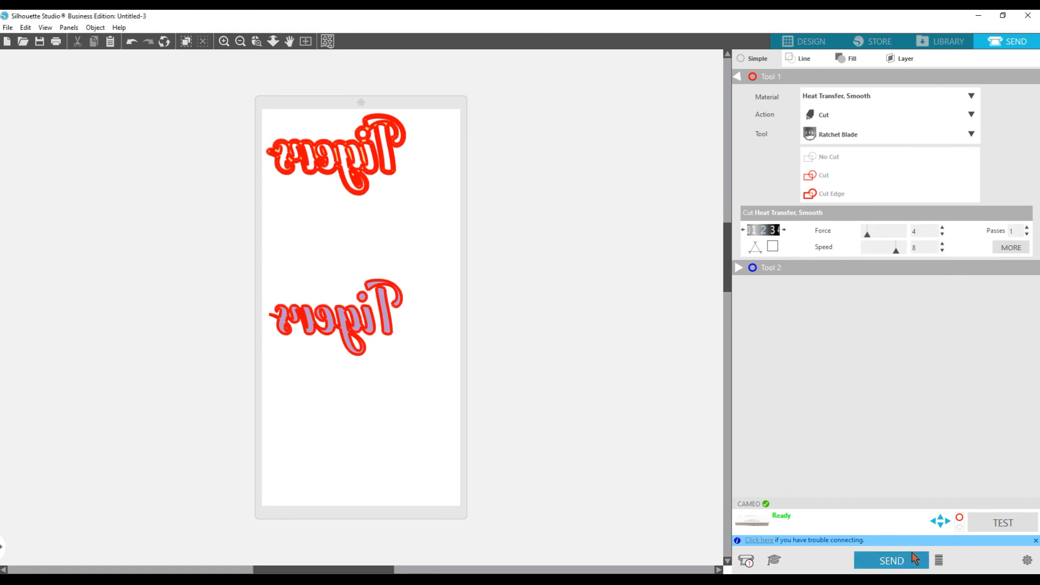